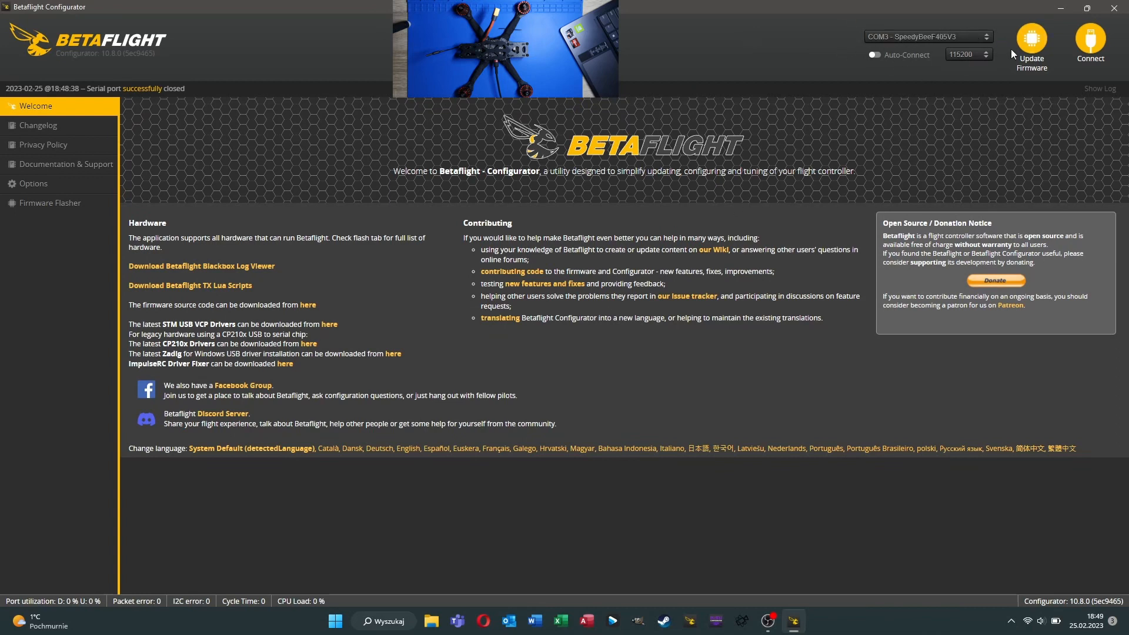
Connect to the SpeedyBeeF405V3 flight controller on COM3 and calibrate its accelerometer
left_click(942, 37)
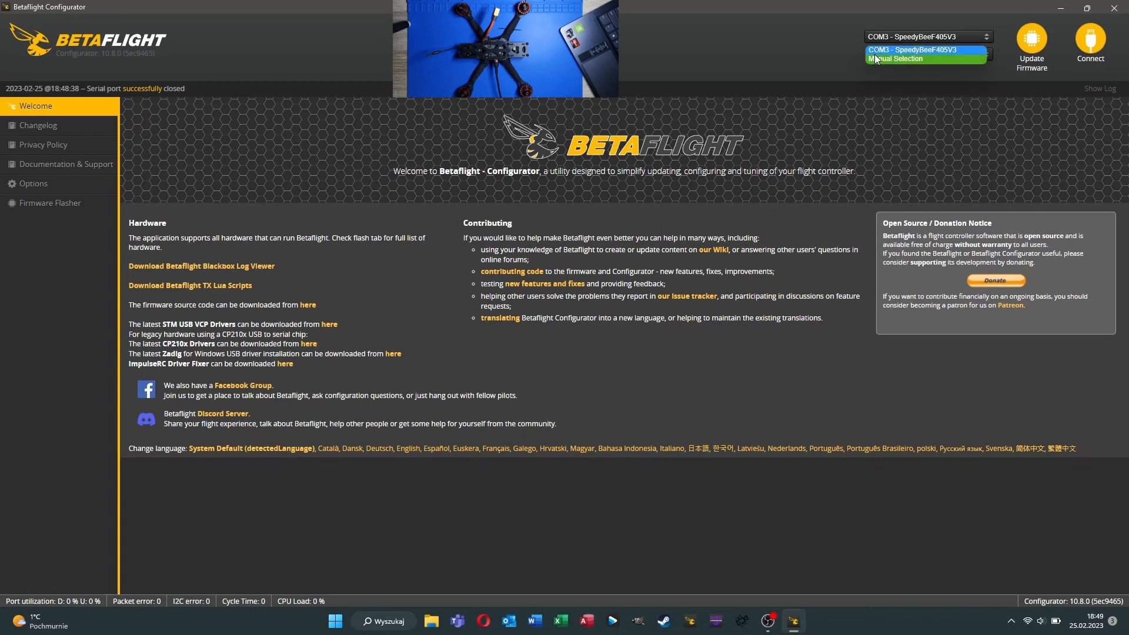
left_click(921, 52)
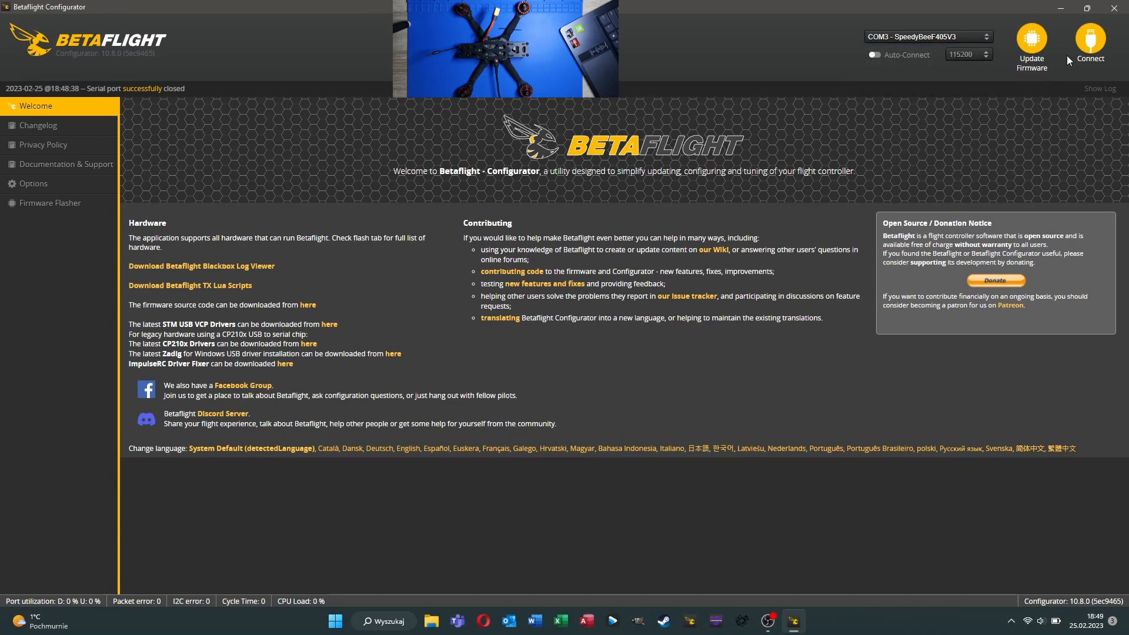
left_click(1090, 57)
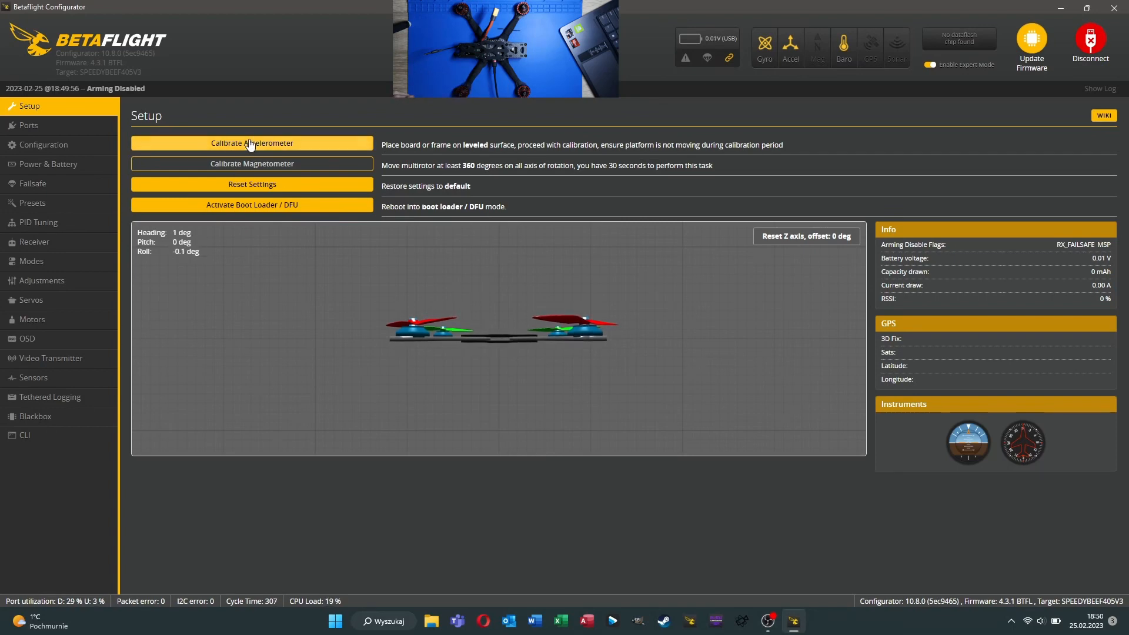
left_click(249, 148)
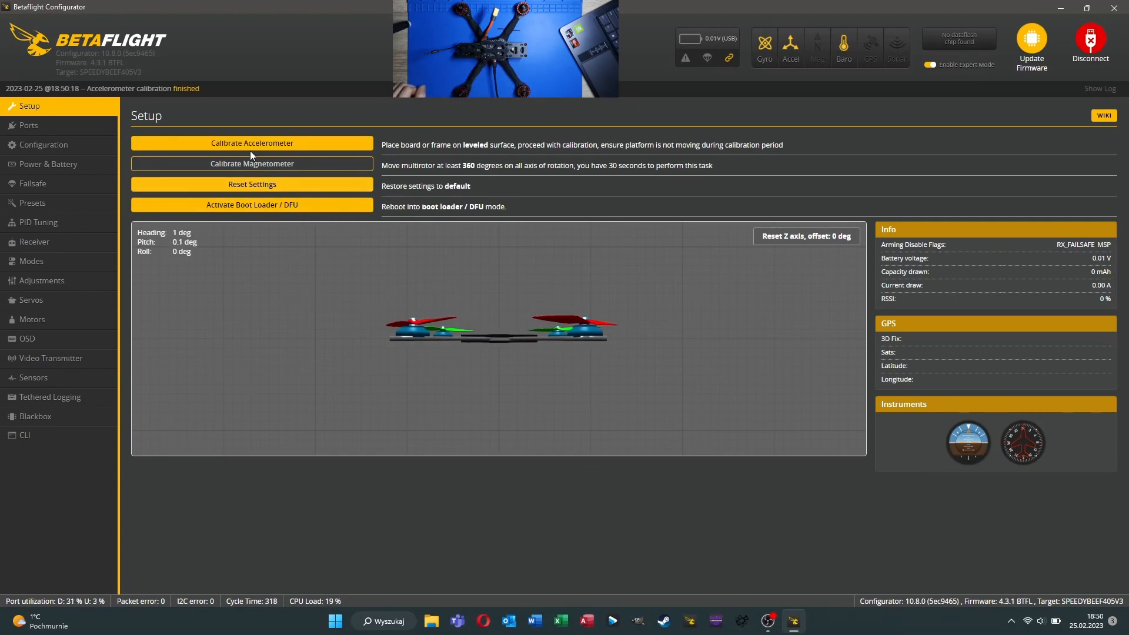
Run the dump command in the CLI with Expert Mode enabled and look through the configuration output
left_click(26, 436)
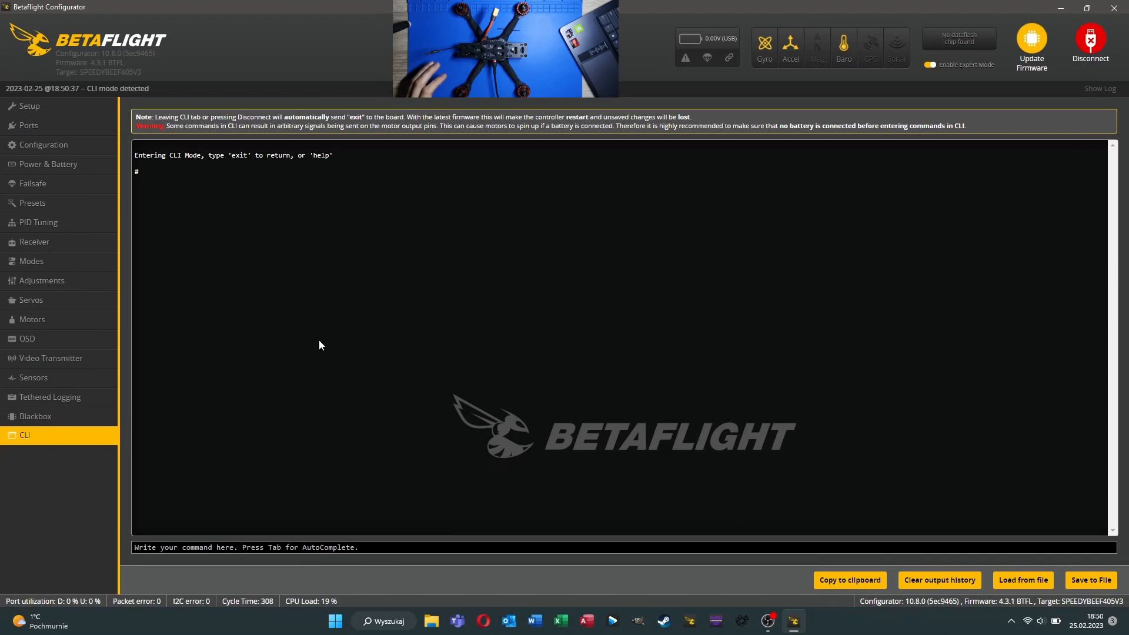
left_click(930, 66)
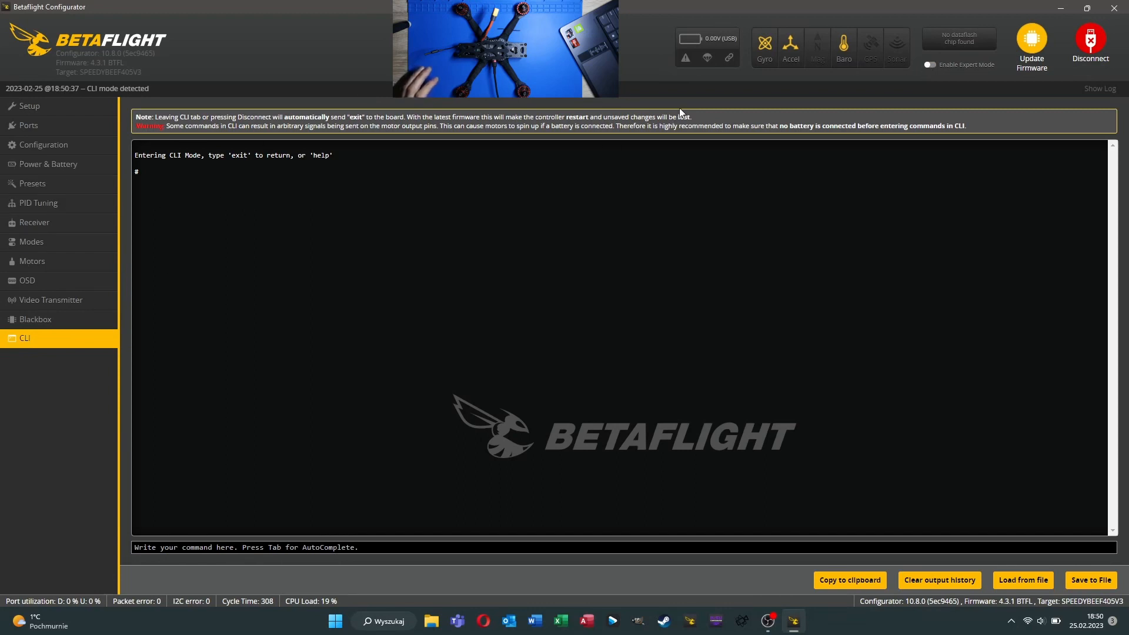
left_click(930, 65)
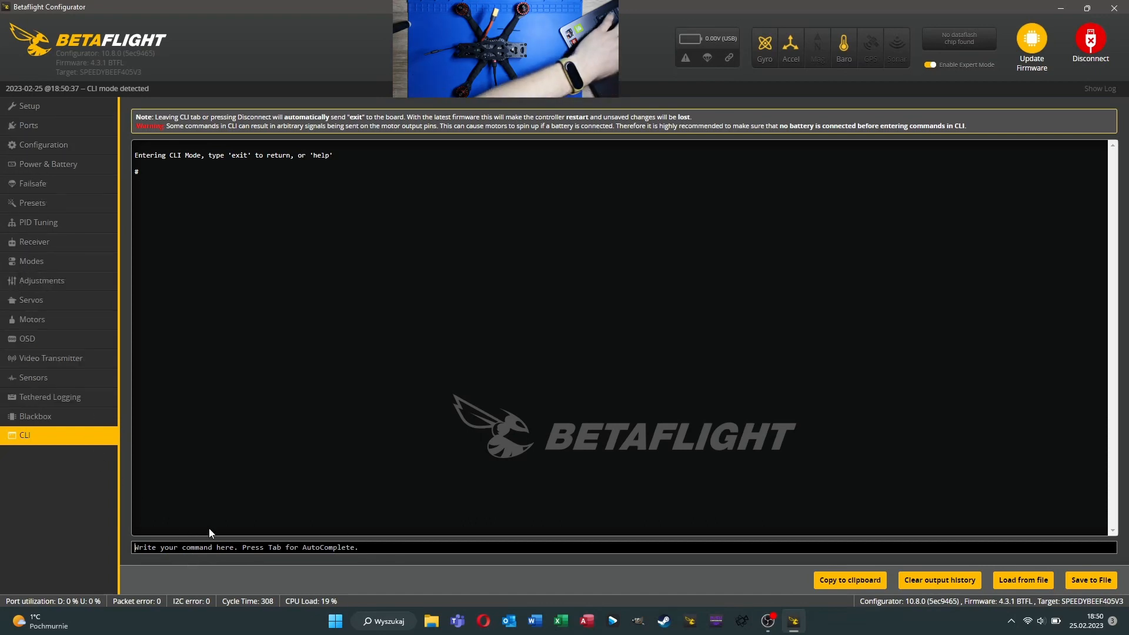
type("dump")
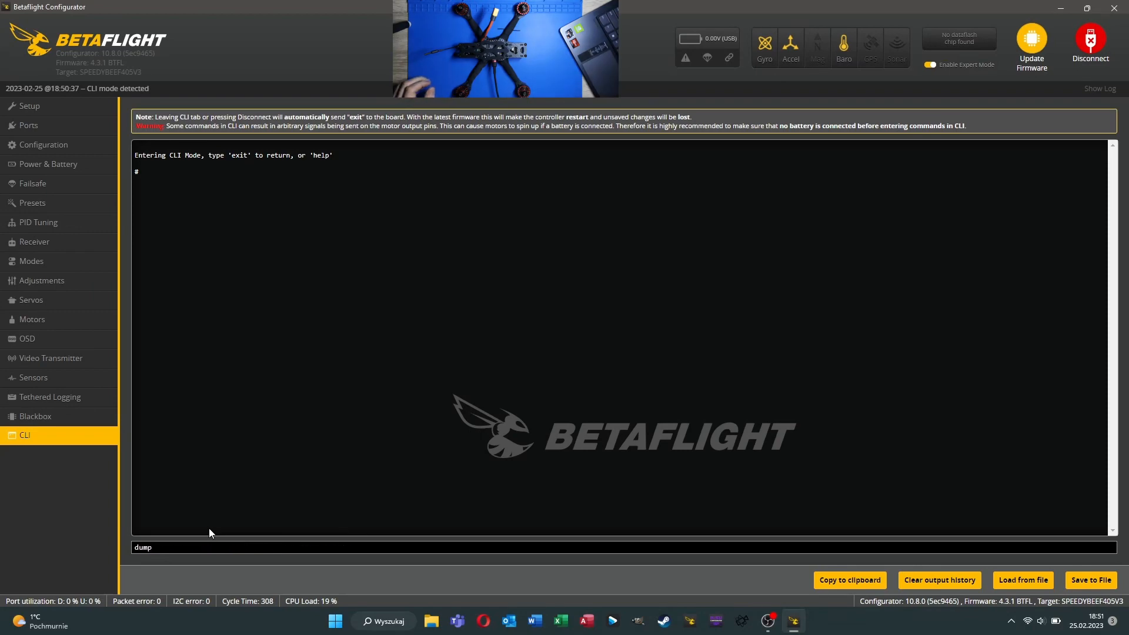
key("Return")
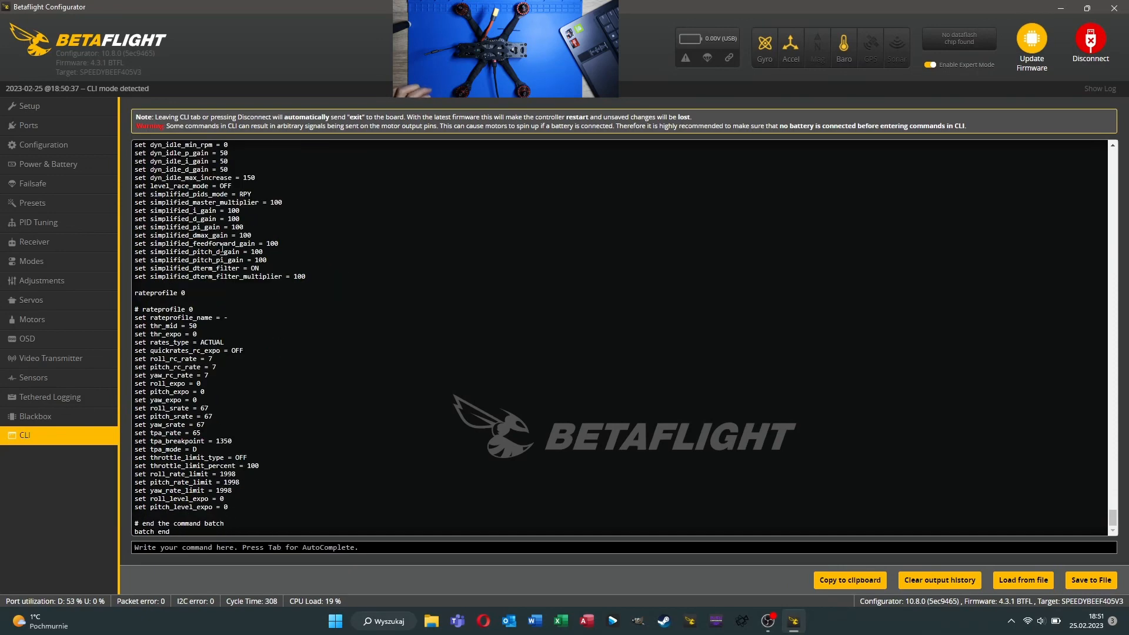
scroll(213, 327, "up", 6)
scroll(216, 317, "up", 15)
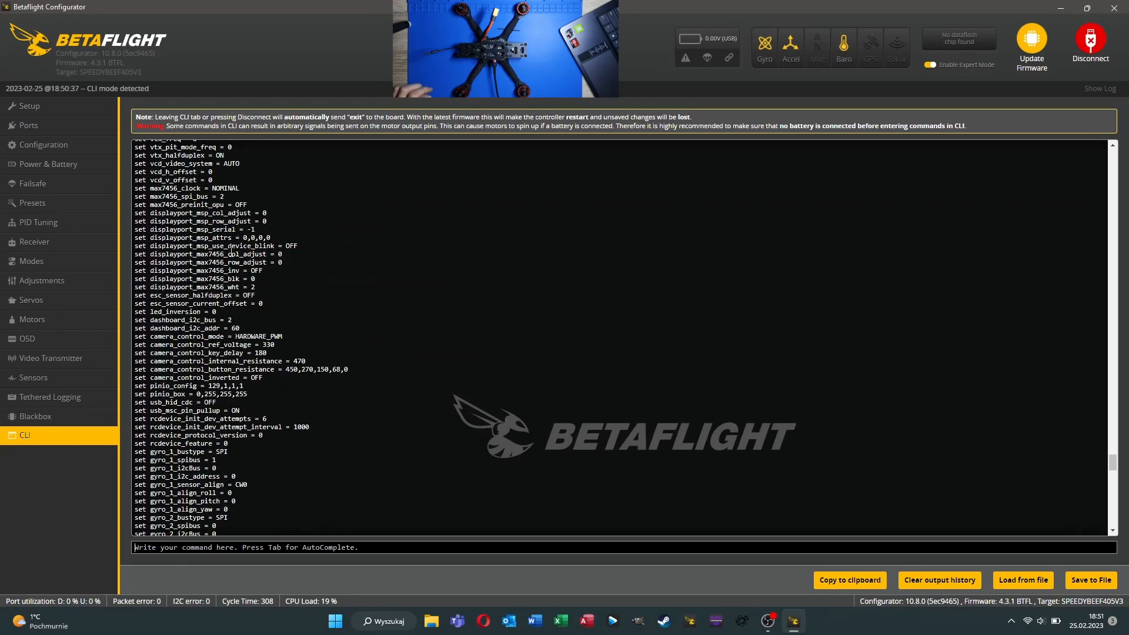
scroll(231, 252, "up", 12)
scroll(191, 277, "up", 8)
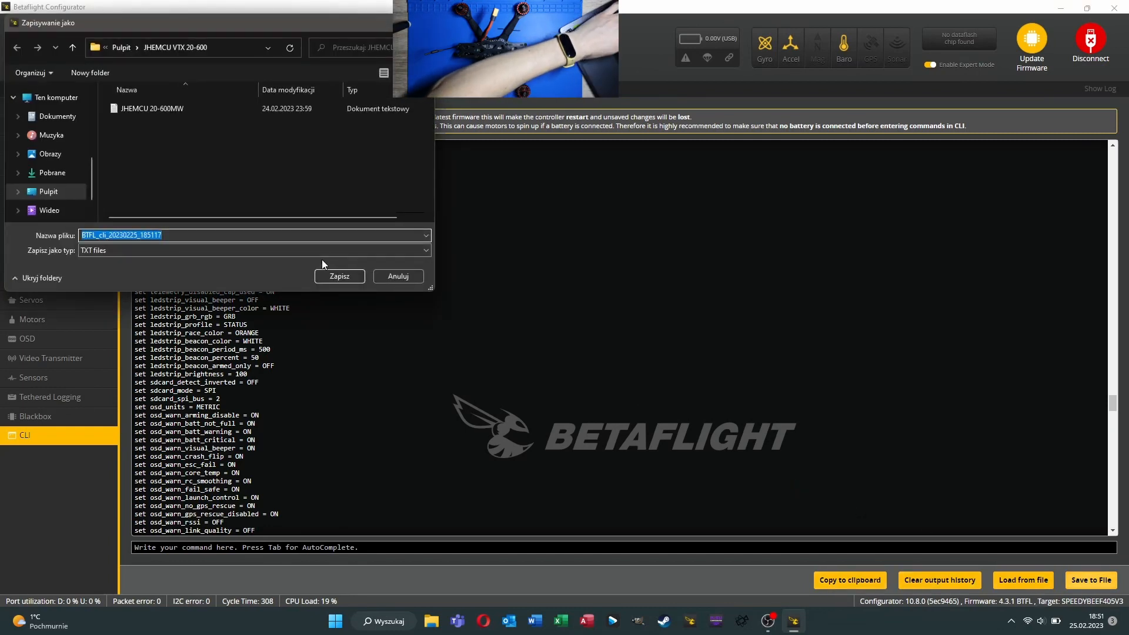
Save the CLI output to the Pulpit (desktop) folder as a TXT file named "Apex5 defult settings"
key("Caps_Lock")
type("A")
key("Caps_Lock")
type("pex")
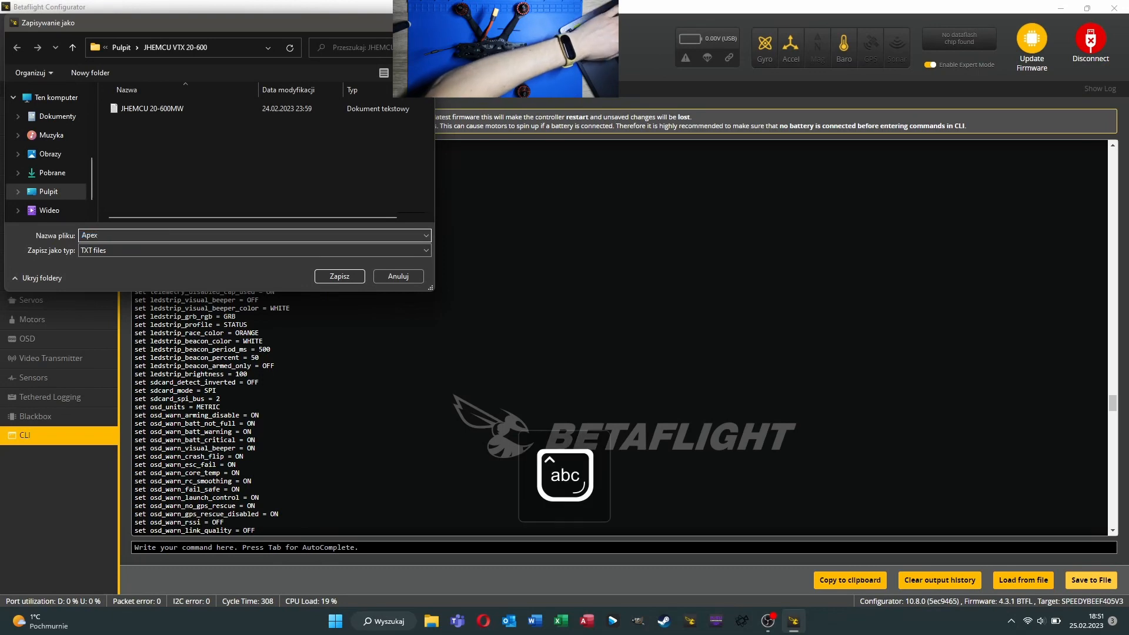
type("5 def")
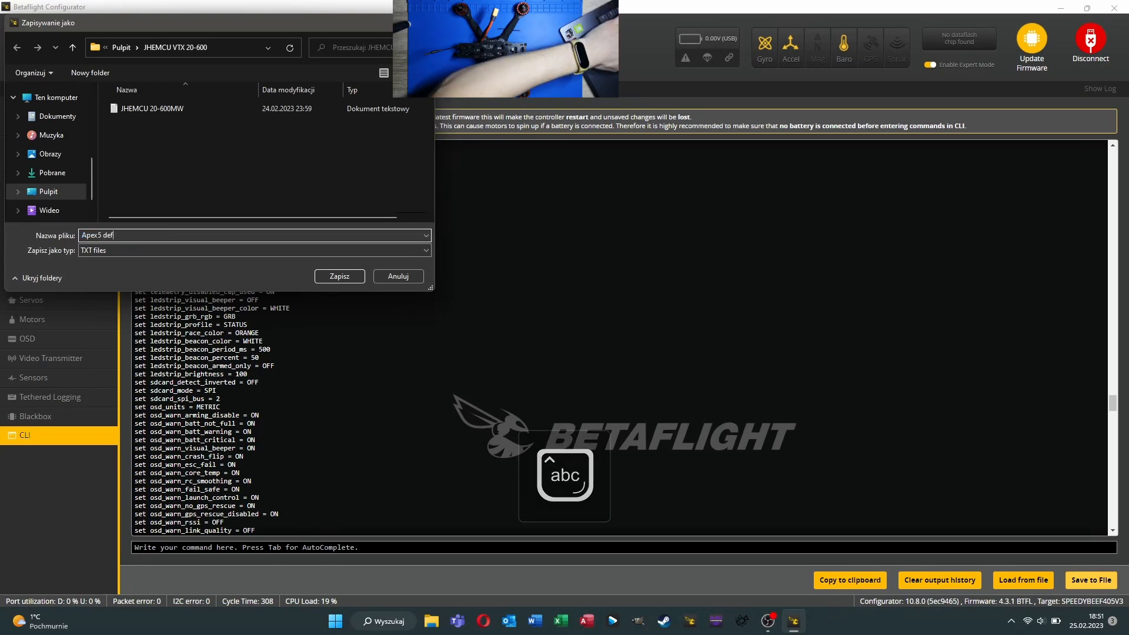
type("ult se")
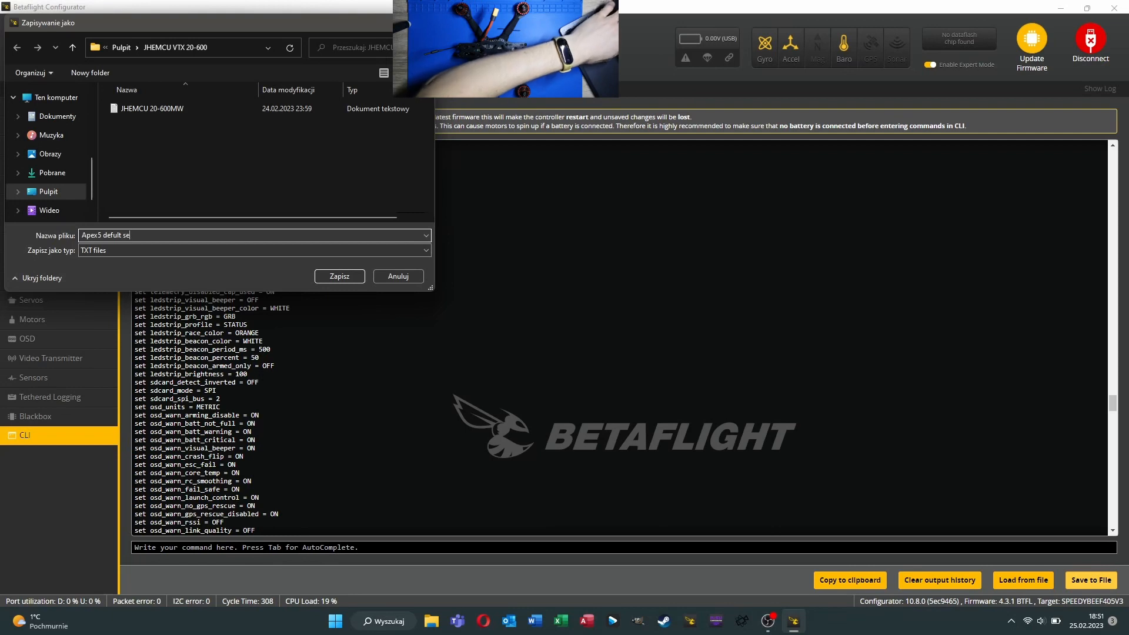
type("ttings")
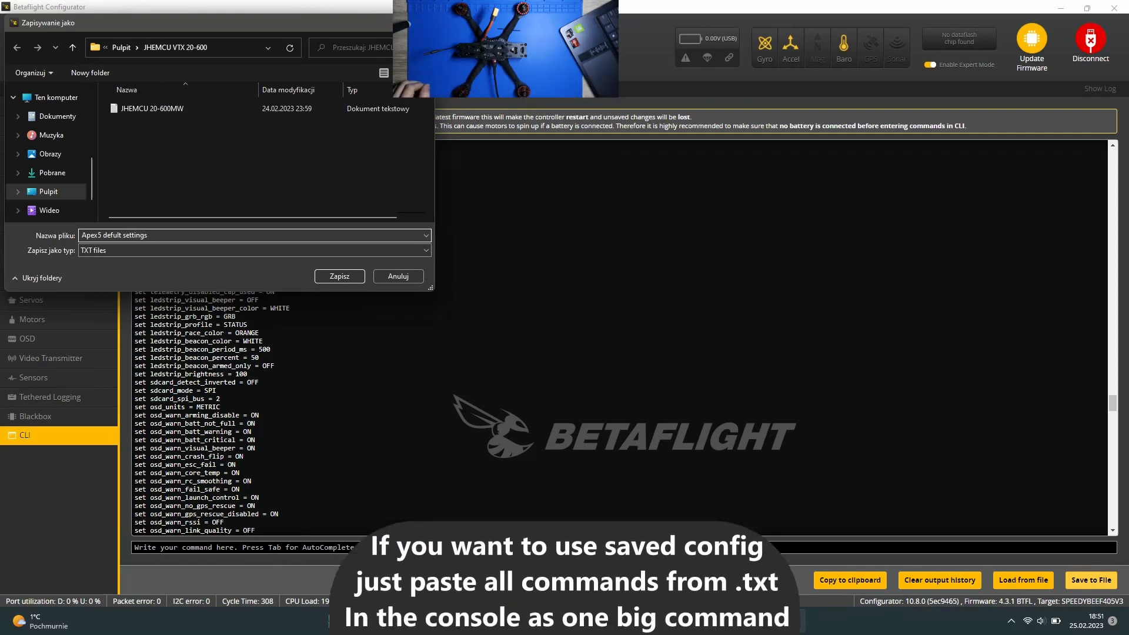
left_click(41, 192)
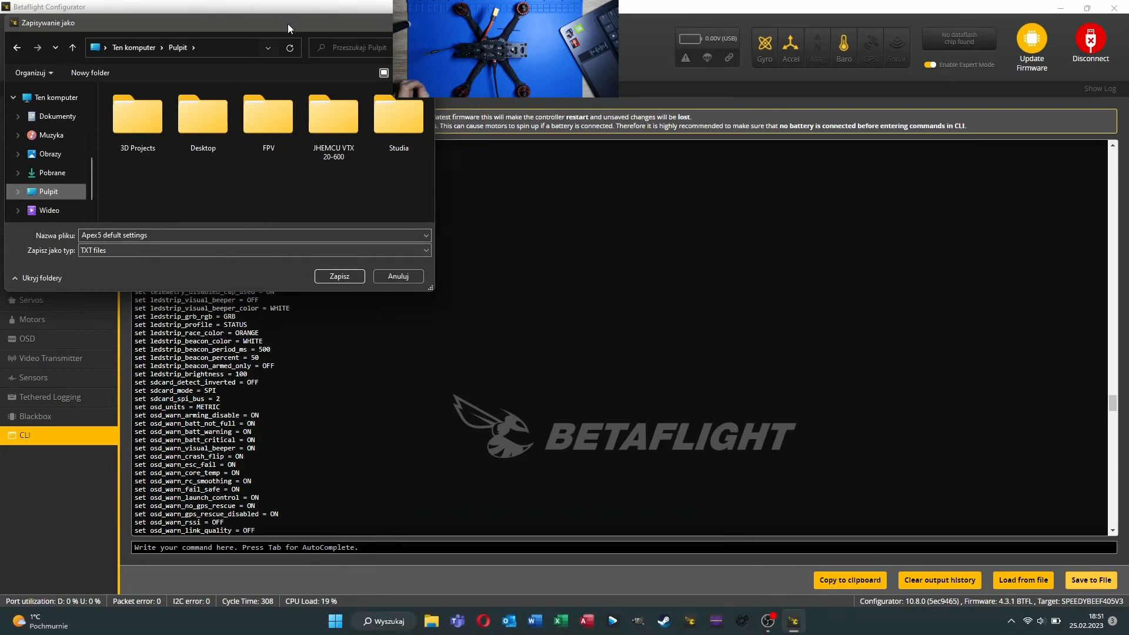
left_click(340, 276)
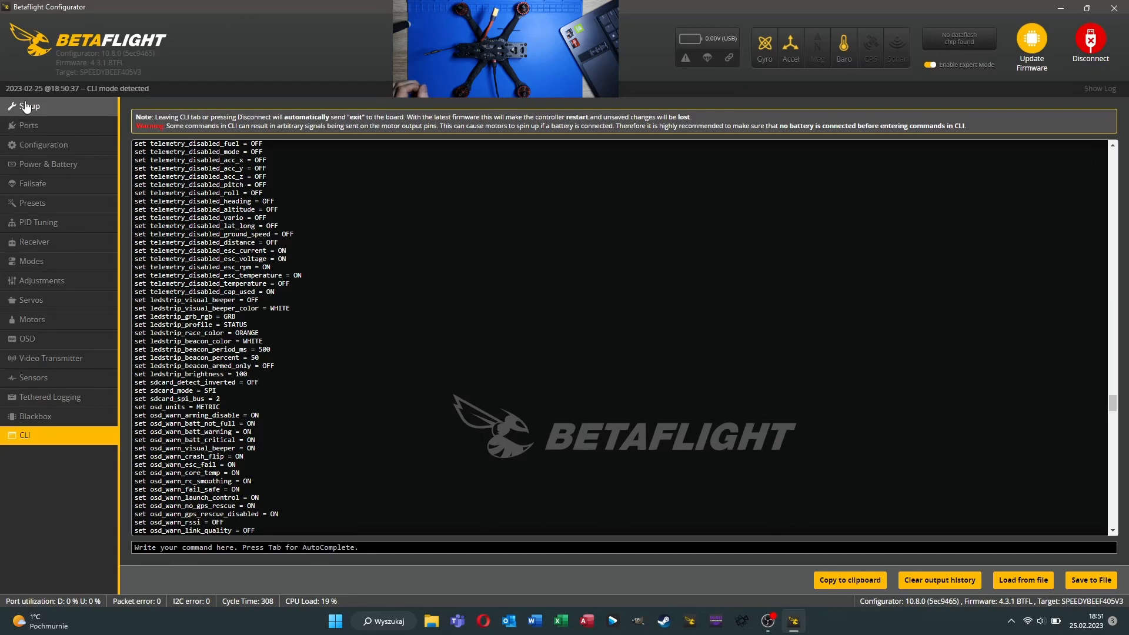
Leave the CLI, reconnect to the flight controller and open its port settings
left_click(35, 131)
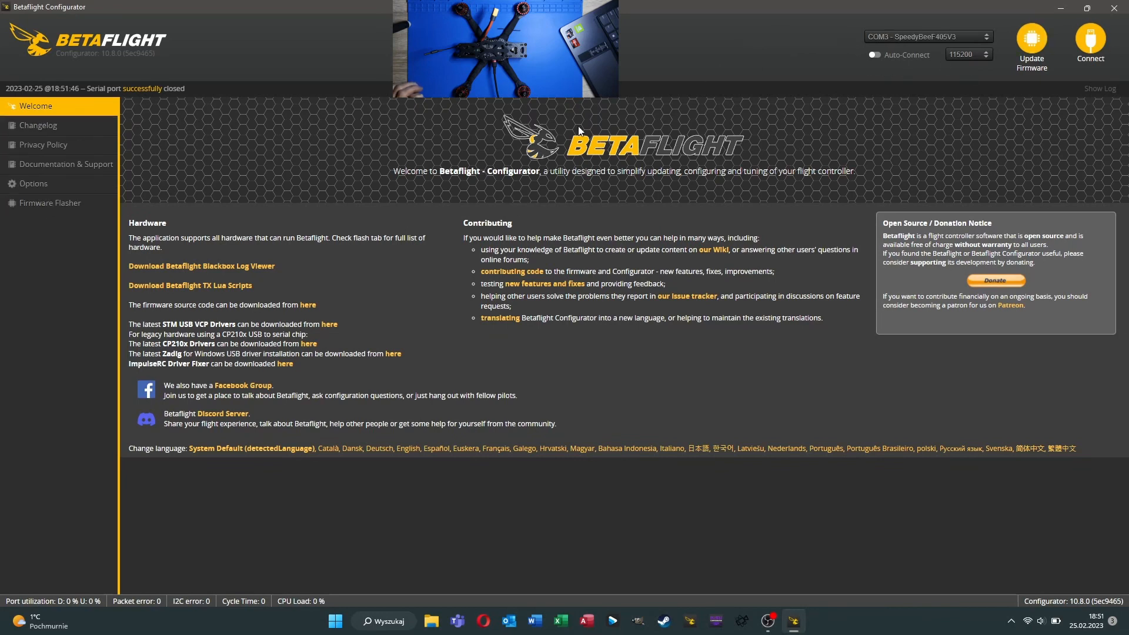
left_click(1091, 50)
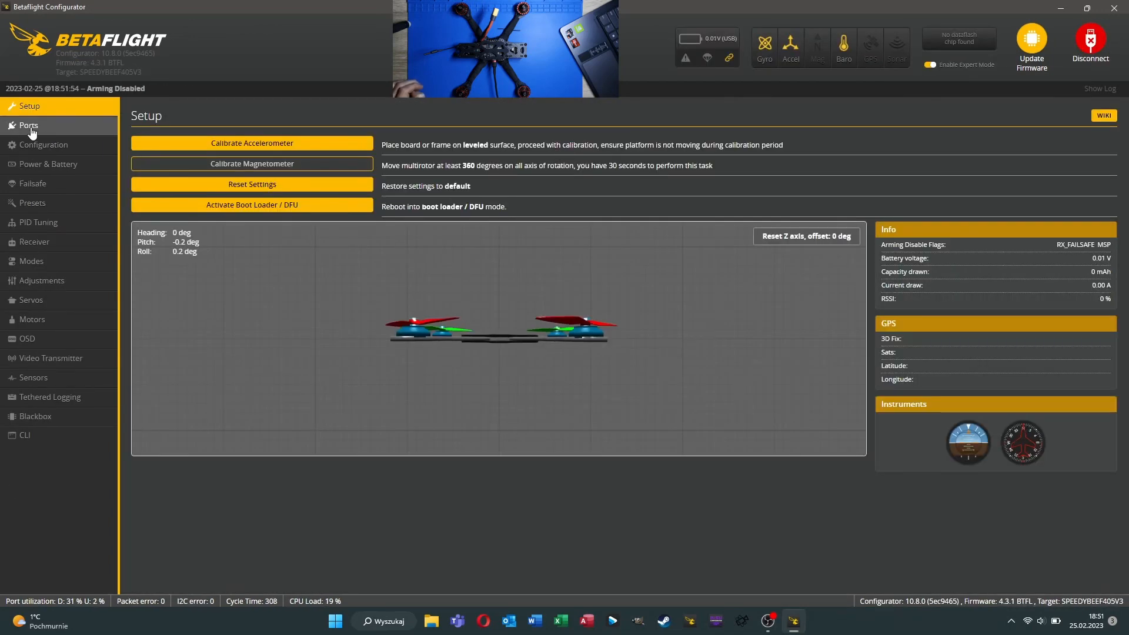
left_click(32, 126)
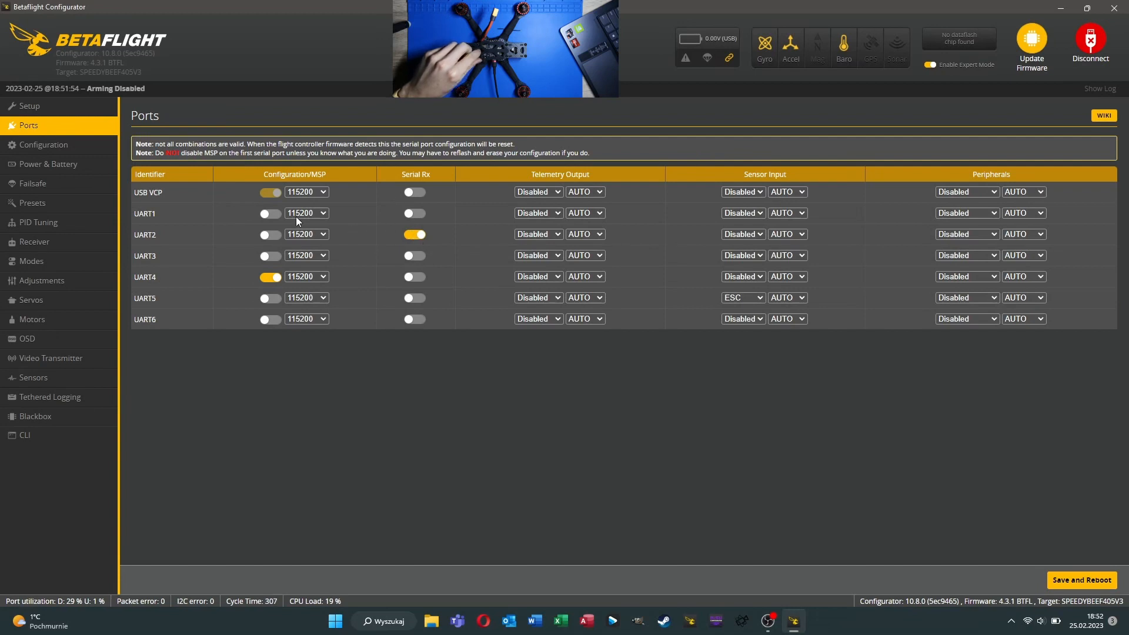
Set the UART1 peripheral to VTX (IRC Tramp) with Serial Rx enabled on UART2, save with a reboot, and reconnect to the board
left_click(420, 237)
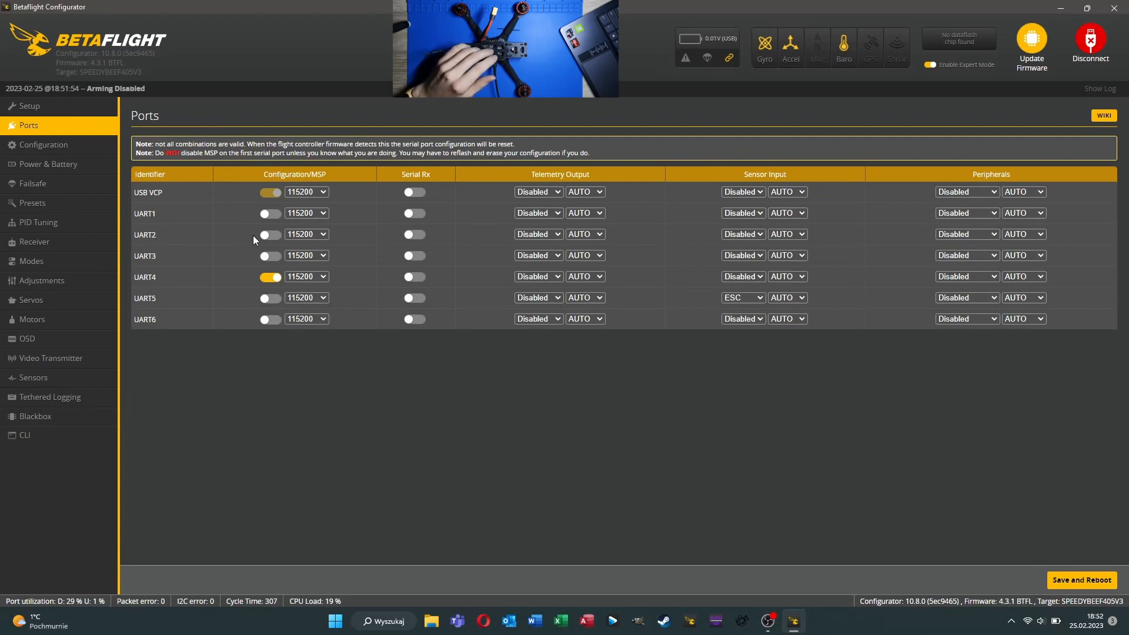
left_click(415, 235)
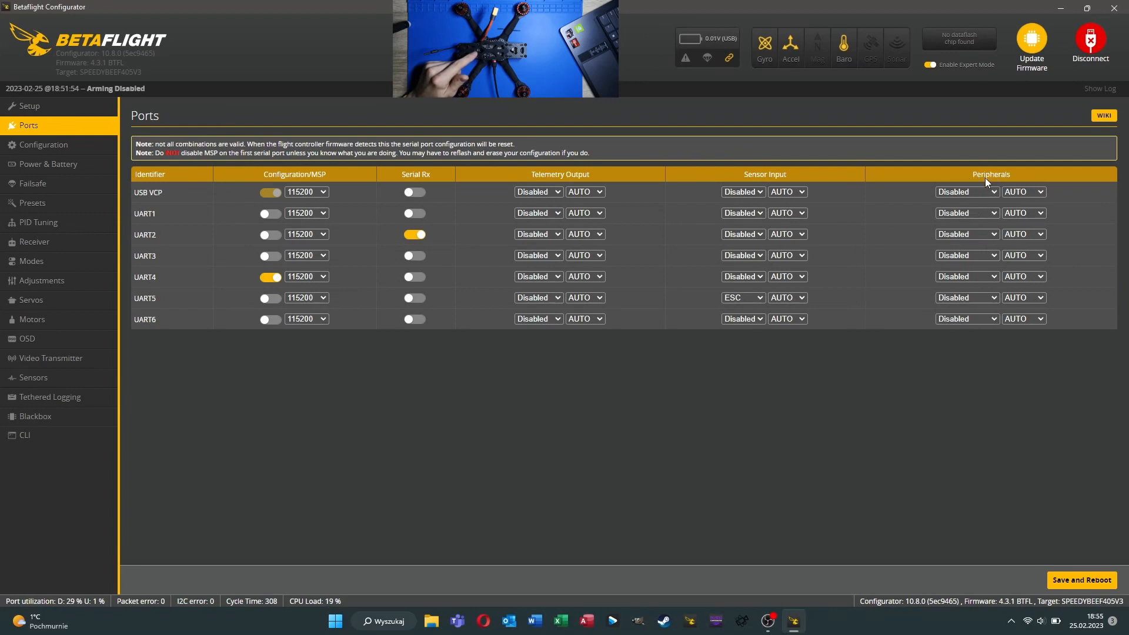
left_click(993, 213)
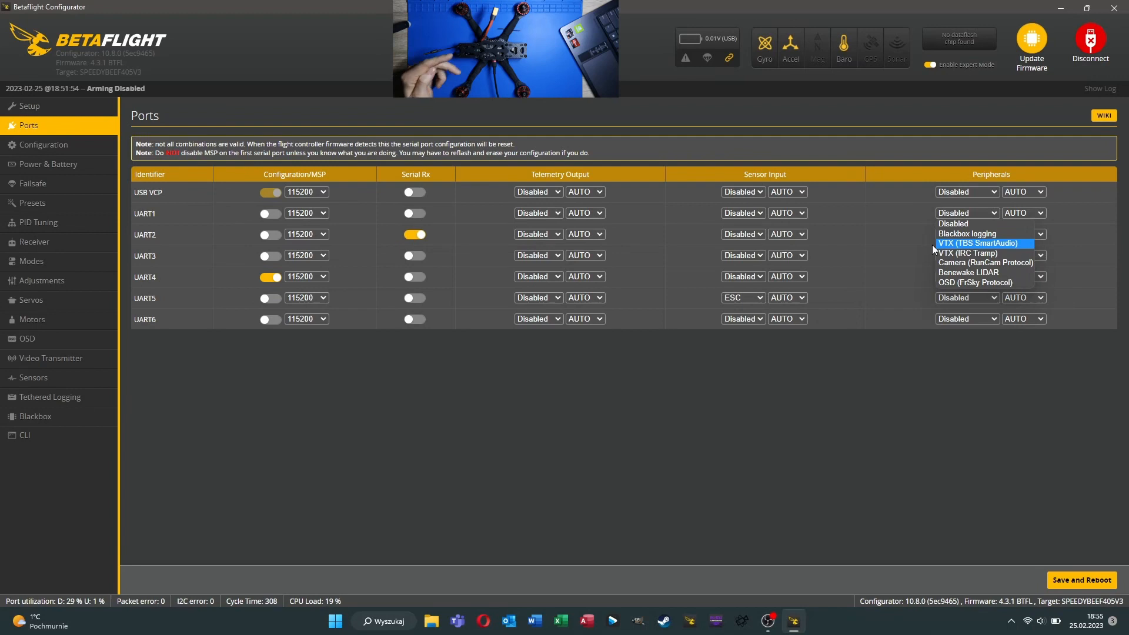
left_click(972, 253)
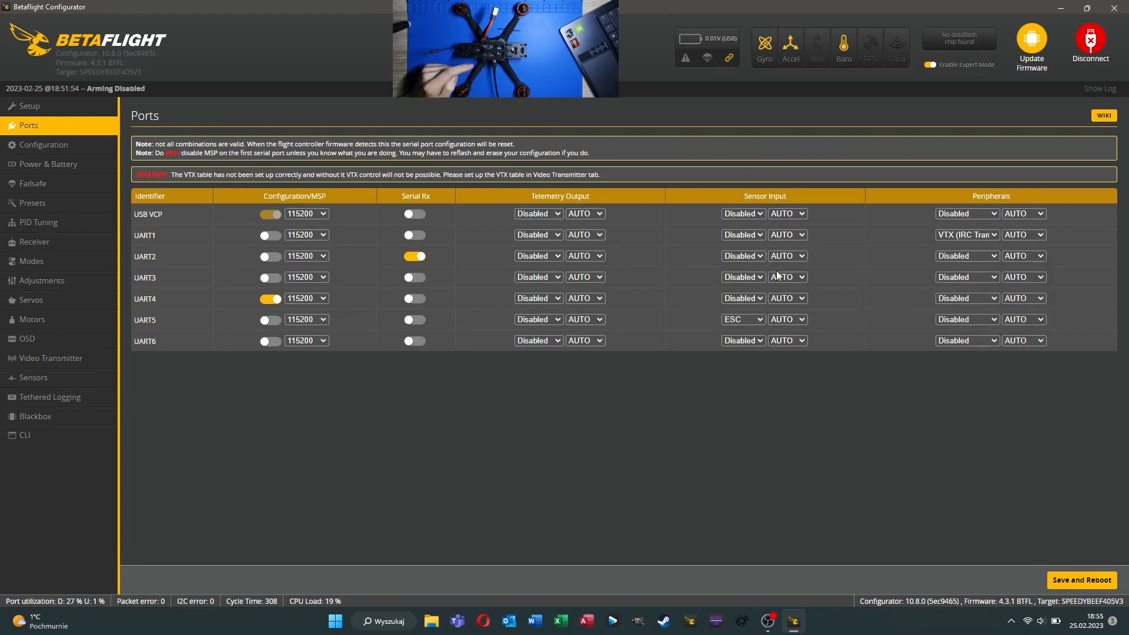
left_click(1070, 581)
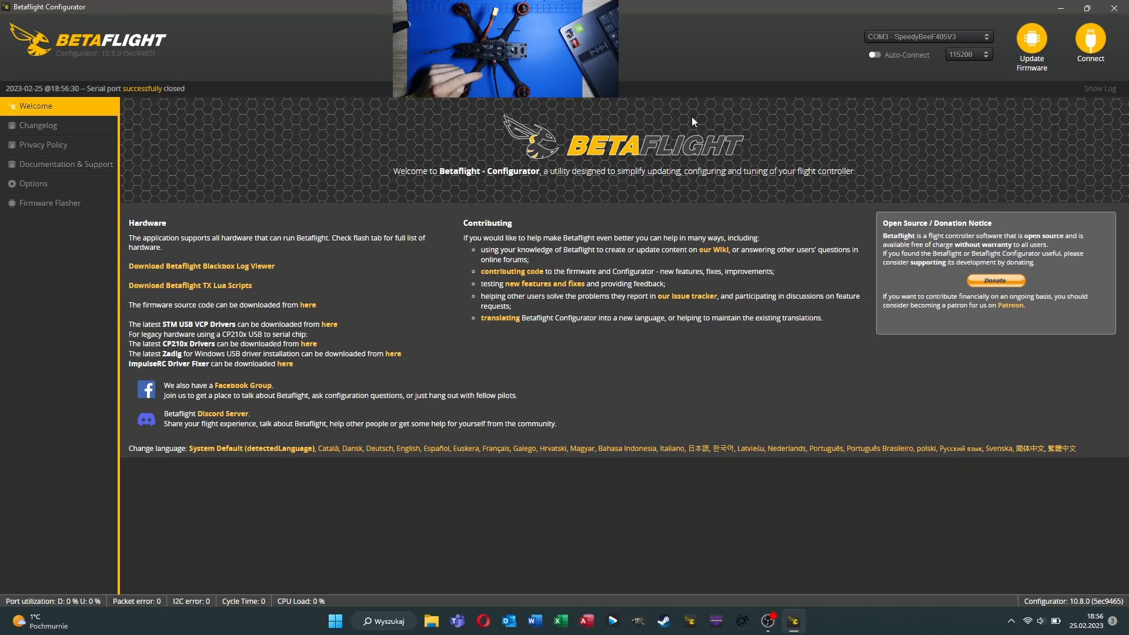
left_click(1091, 38)
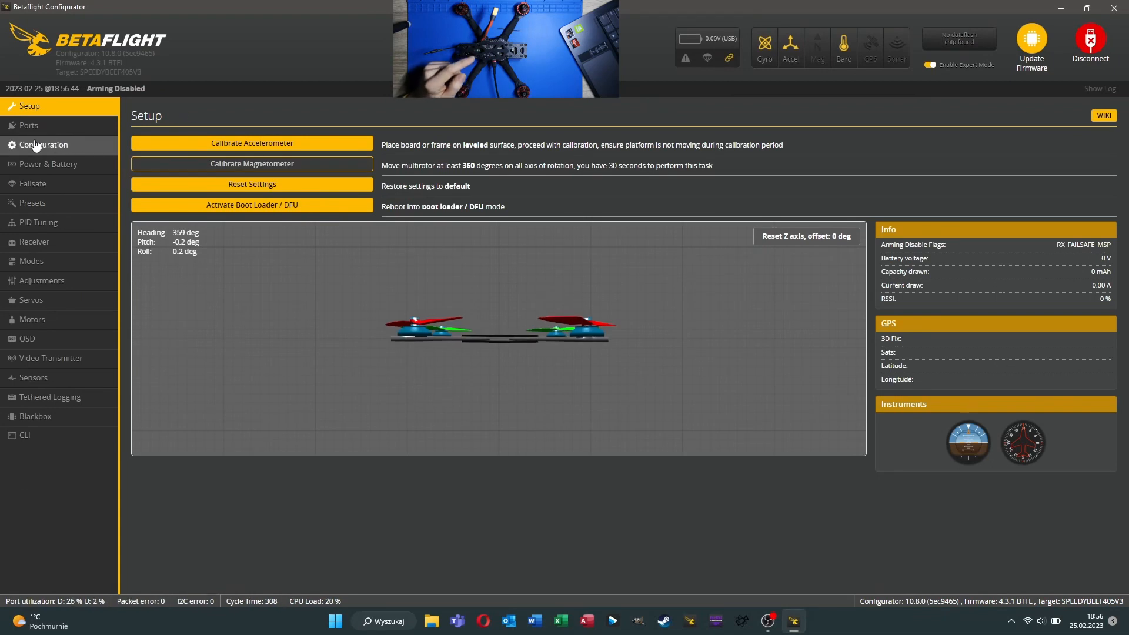
Examine the failsafe settings, comparing the Drop, Land and GPS Rescue options of the Stage 2 procedure
left_click(33, 185)
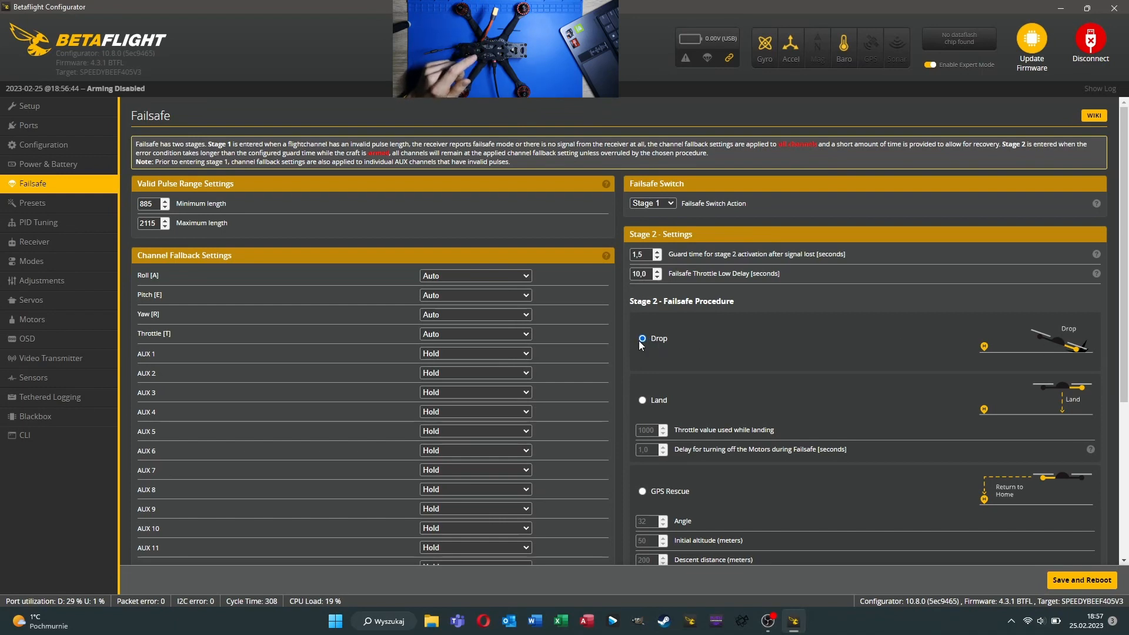
scroll(631, 319, "down", 3)
scroll(652, 301, "up", 3)
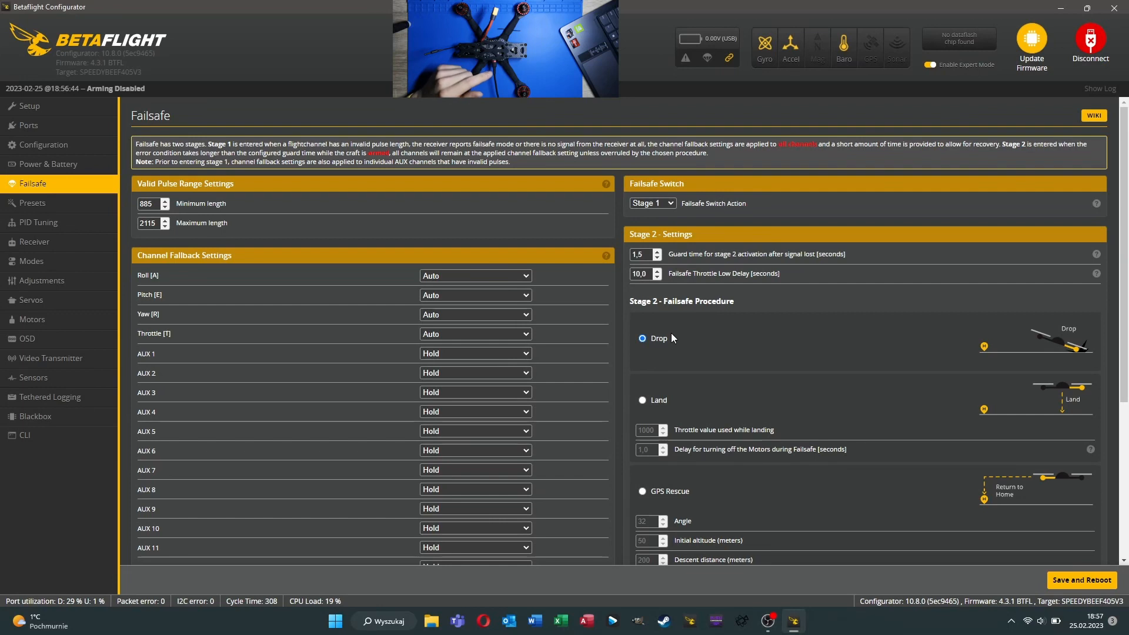
scroll(665, 334, "down", 2)
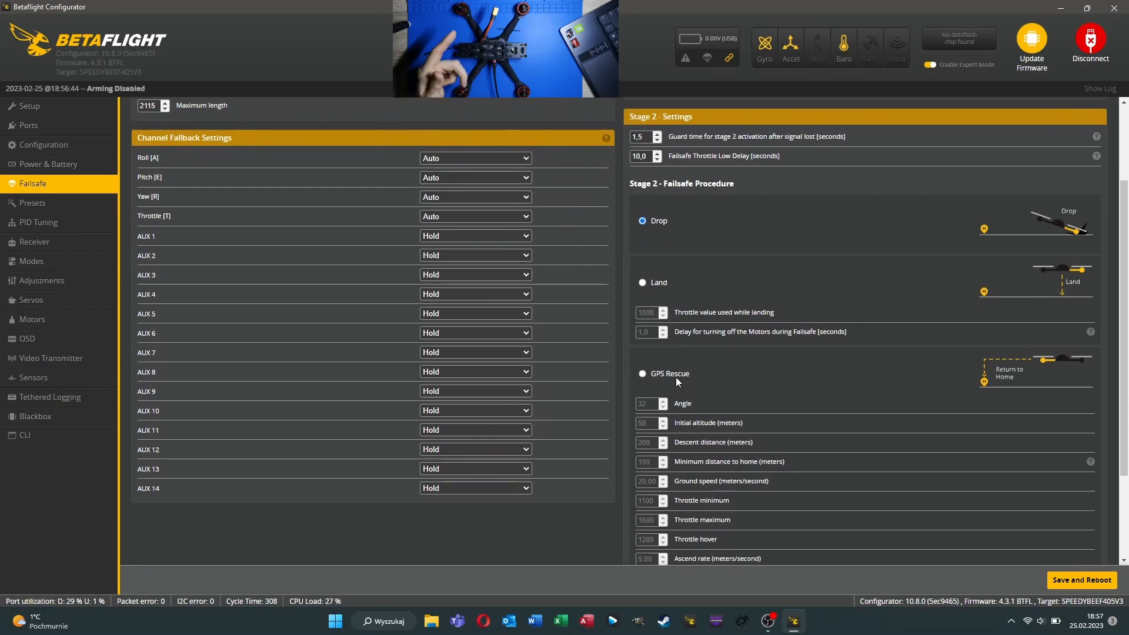
scroll(677, 332, "up", 2)
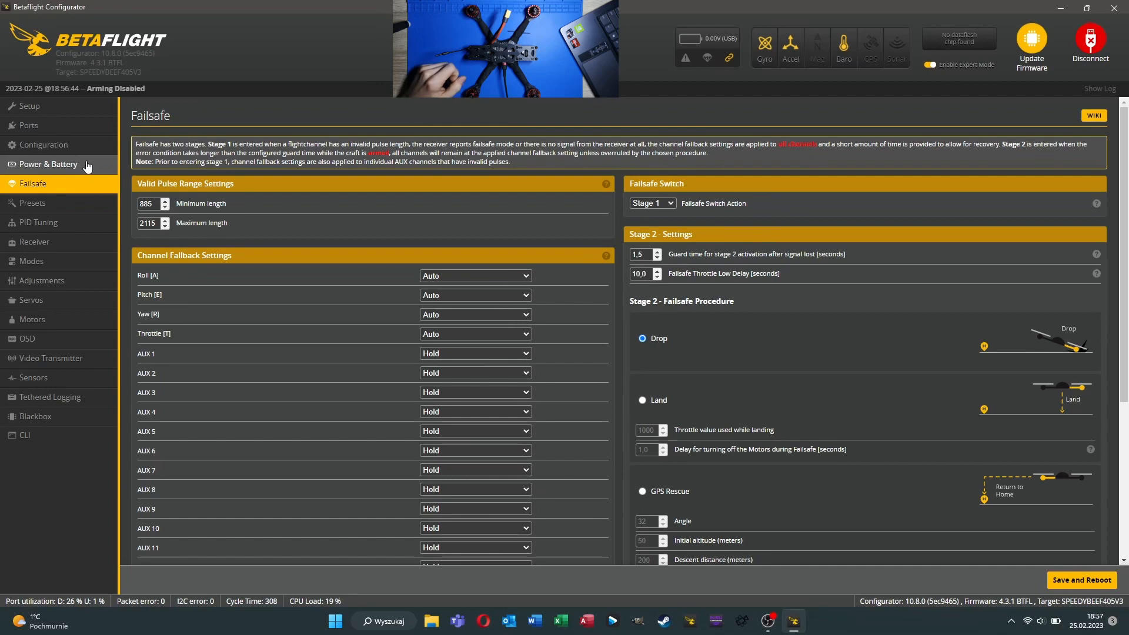
Set the serial receiver provider to CRSF in the receiver settings and check the remaining receiver options
left_click(42, 248)
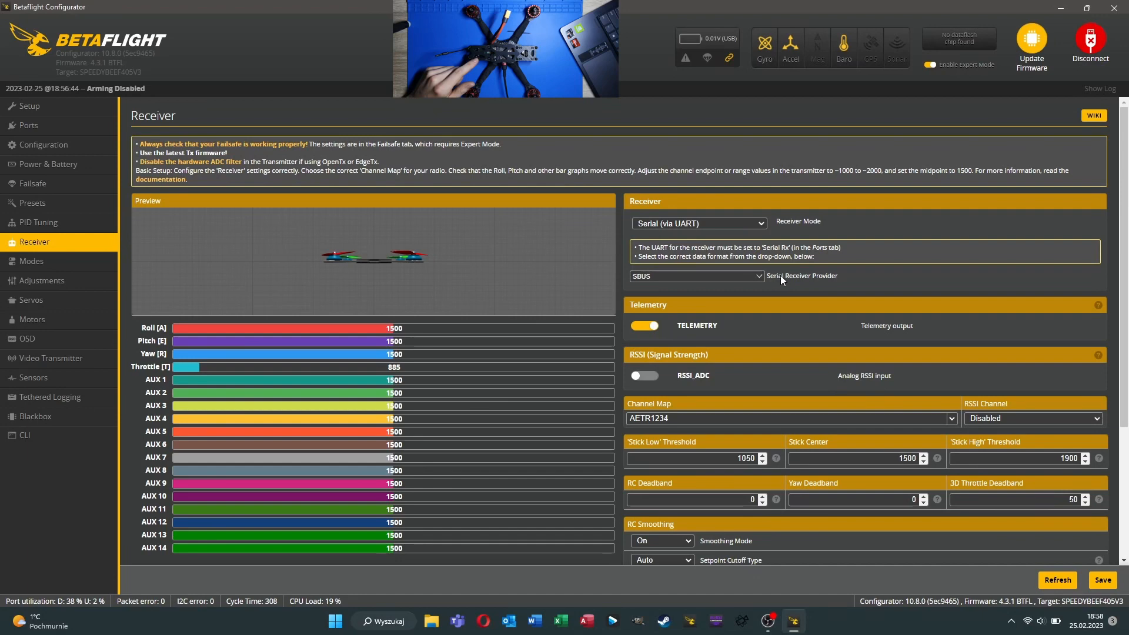
left_click(757, 276)
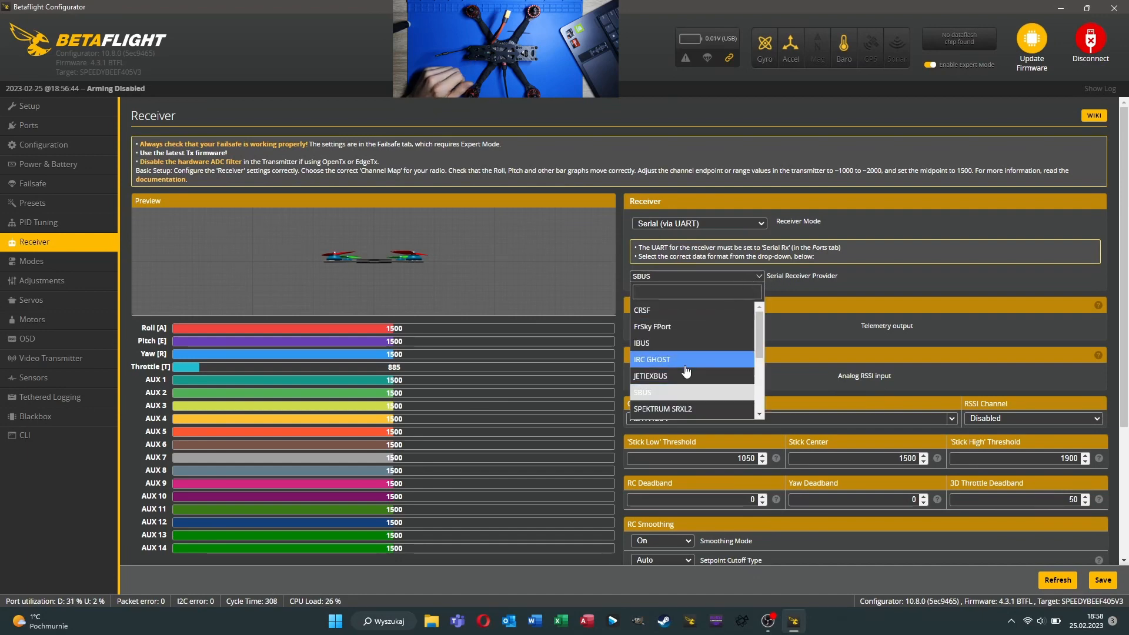
scroll(670, 359, "down", 2)
scroll(667, 344, "up", 2)
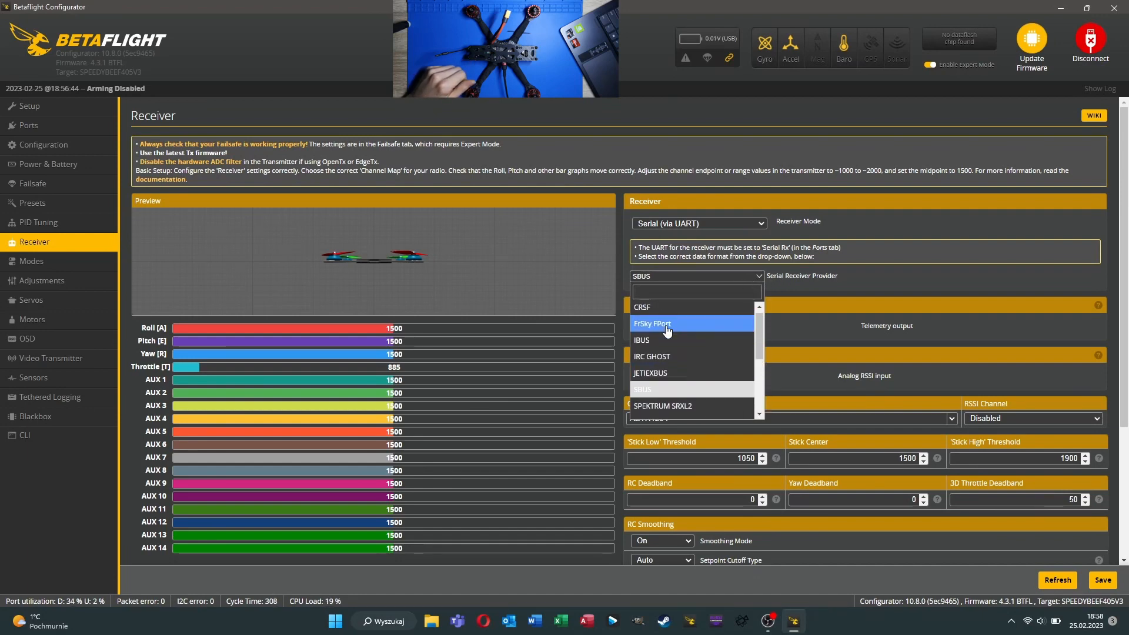
left_click(666, 311)
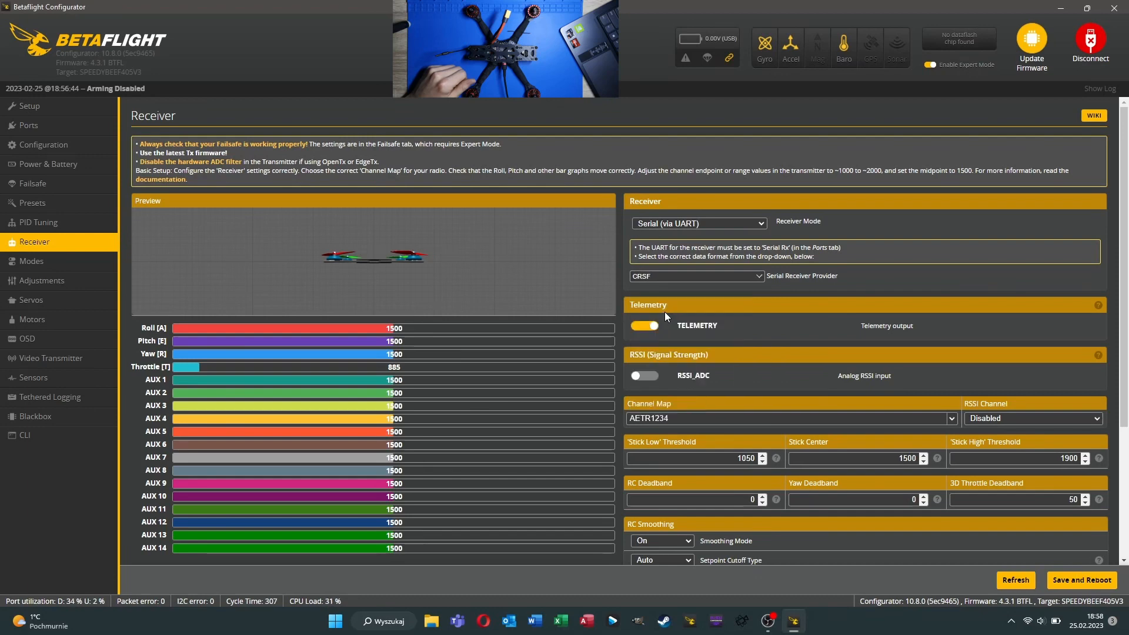
scroll(685, 295, "down", 3)
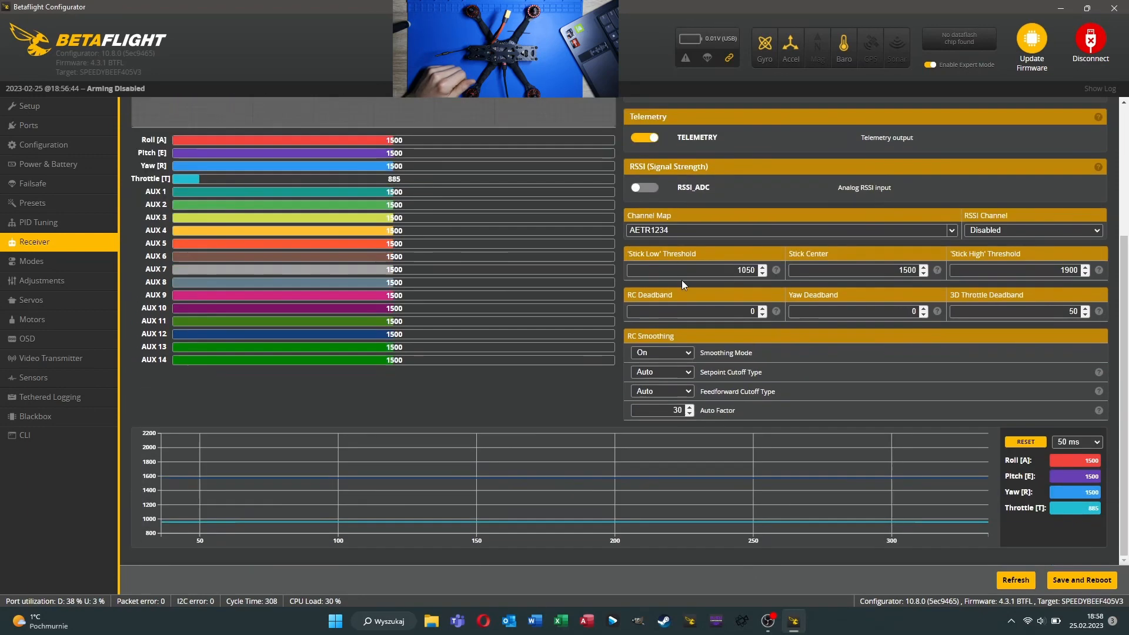
Replace the receiver's channel map with TAER1234
scroll(660, 274, "up", 1)
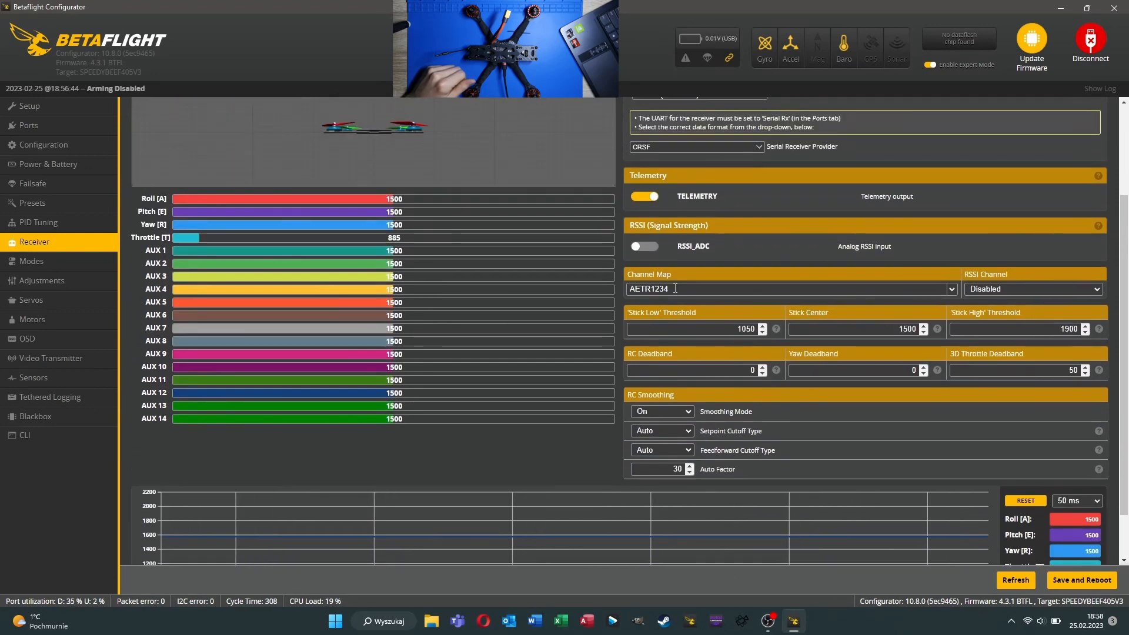
double_click(662, 289)
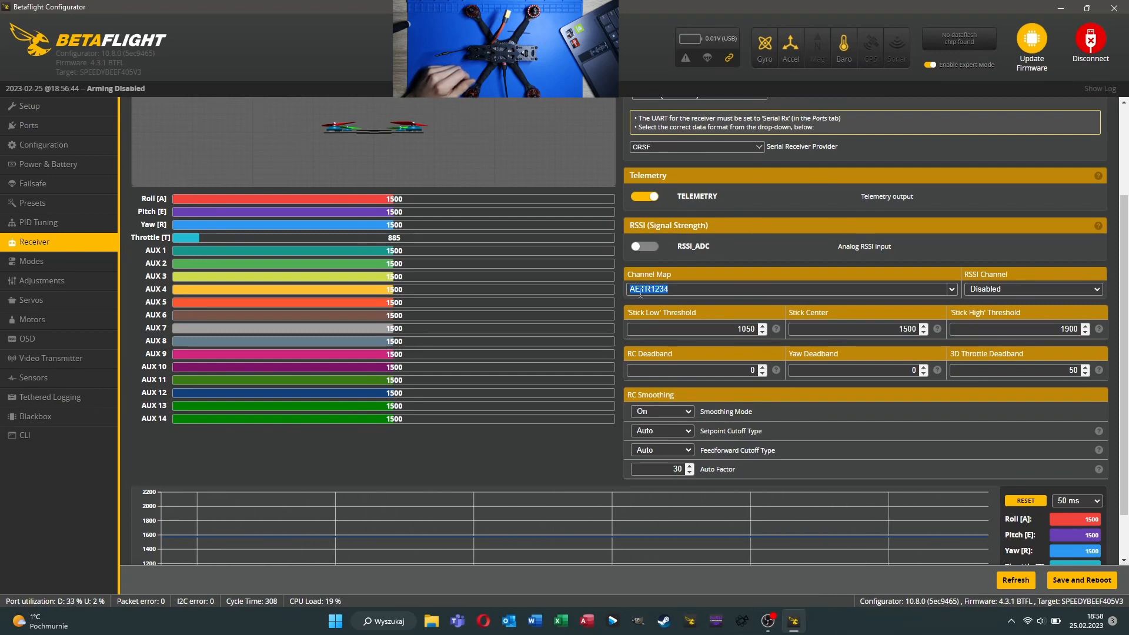
left_click(671, 289)
left_click_drag(670, 288, 613, 281)
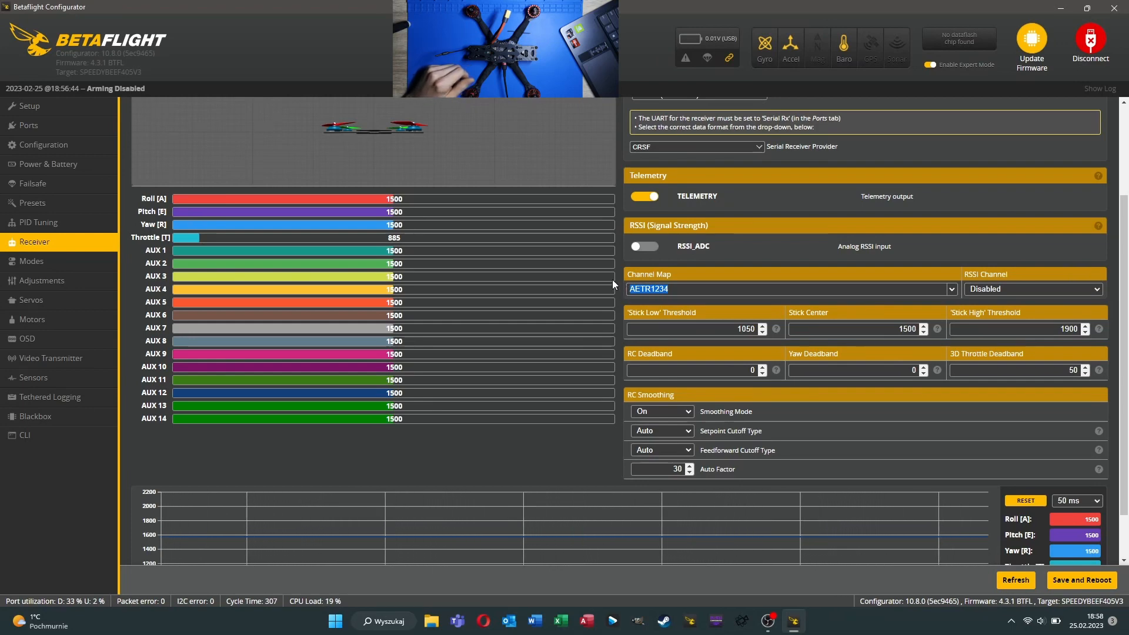
key("BackSpace")
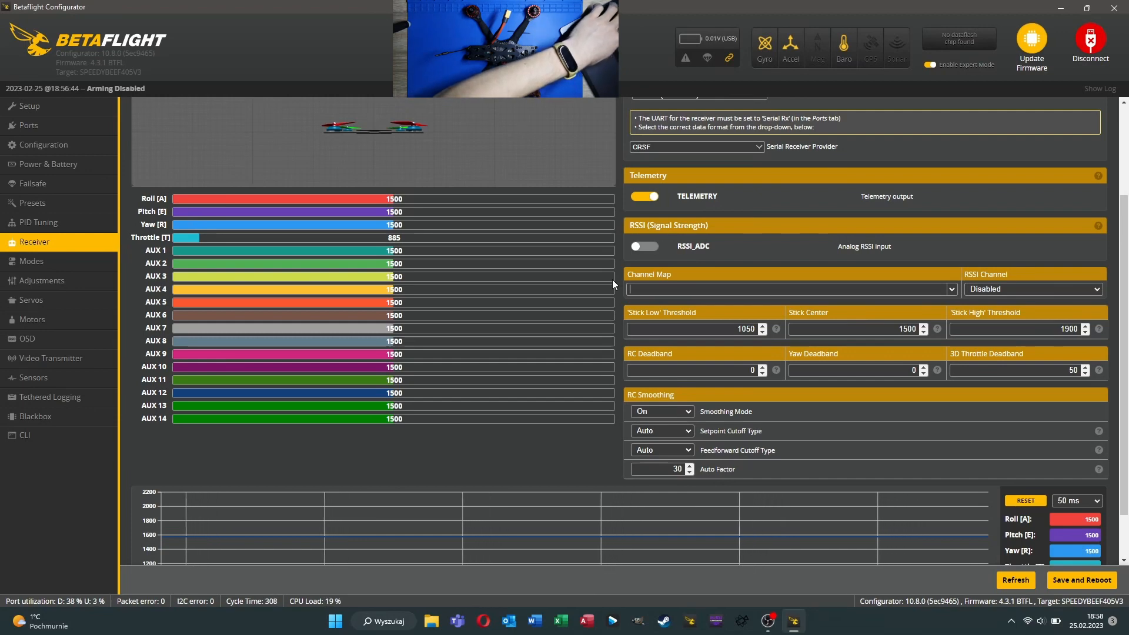
type("t")
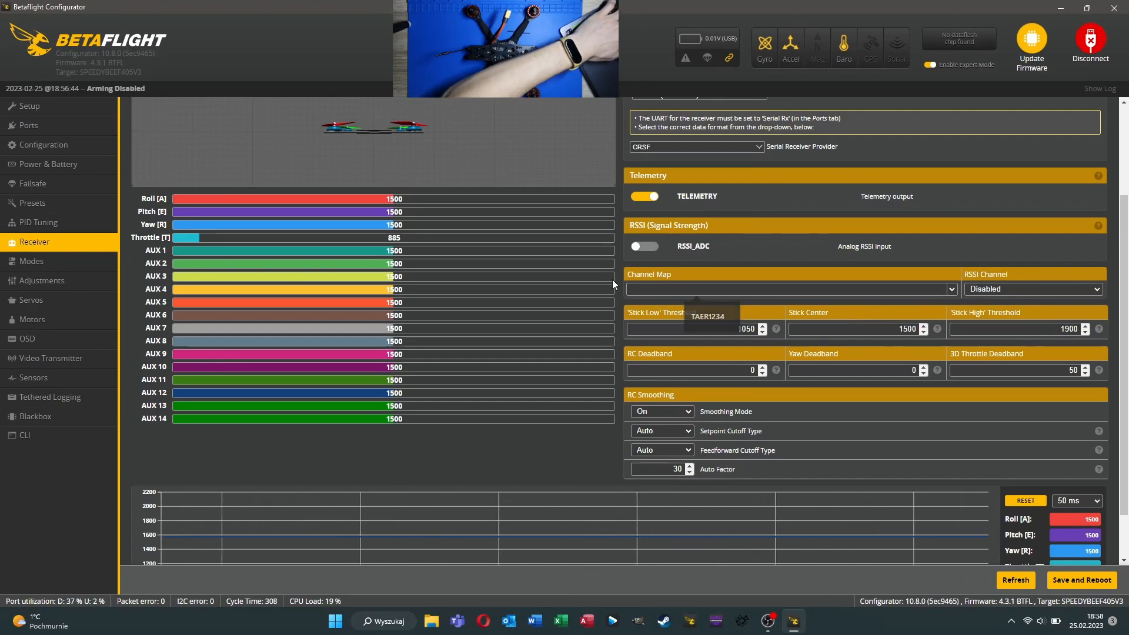
key("Caps_Lock")
key("BackSpace")
type("TAER1234")
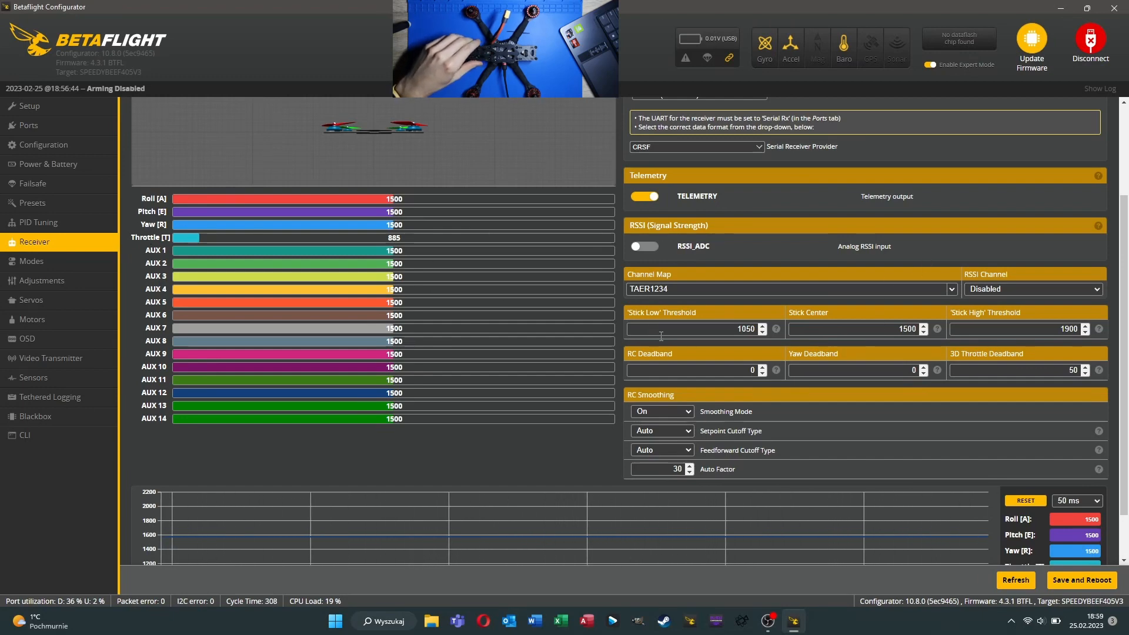
Save the receiver settings with a reboot, then reconnect to the flight controller and return to the receiver settings
scroll(661, 337, "up", 3)
scroll(579, 333, "down", 2)
scroll(554, 332, "up", 3)
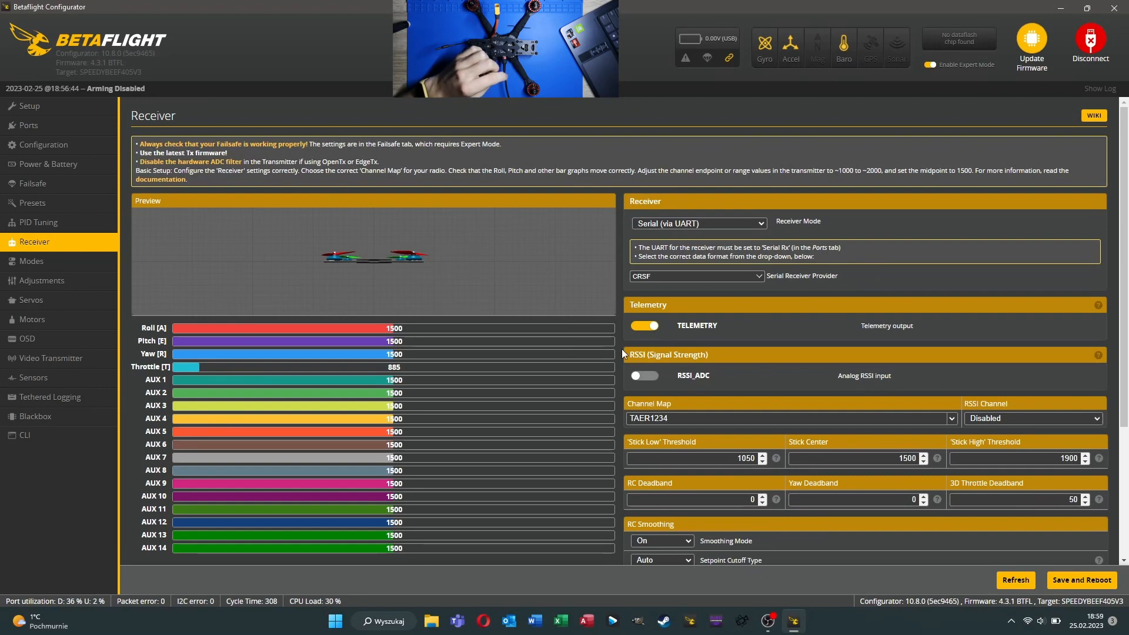
scroll(574, 347, "down", 3)
scroll(577, 337, "up", 3)
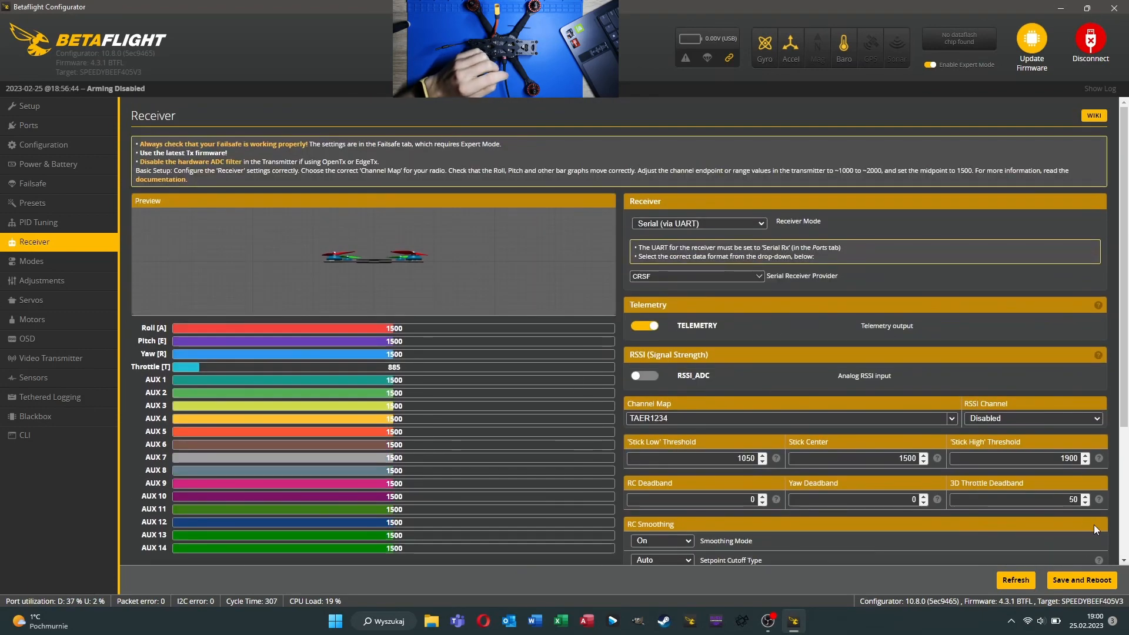
left_click(1074, 582)
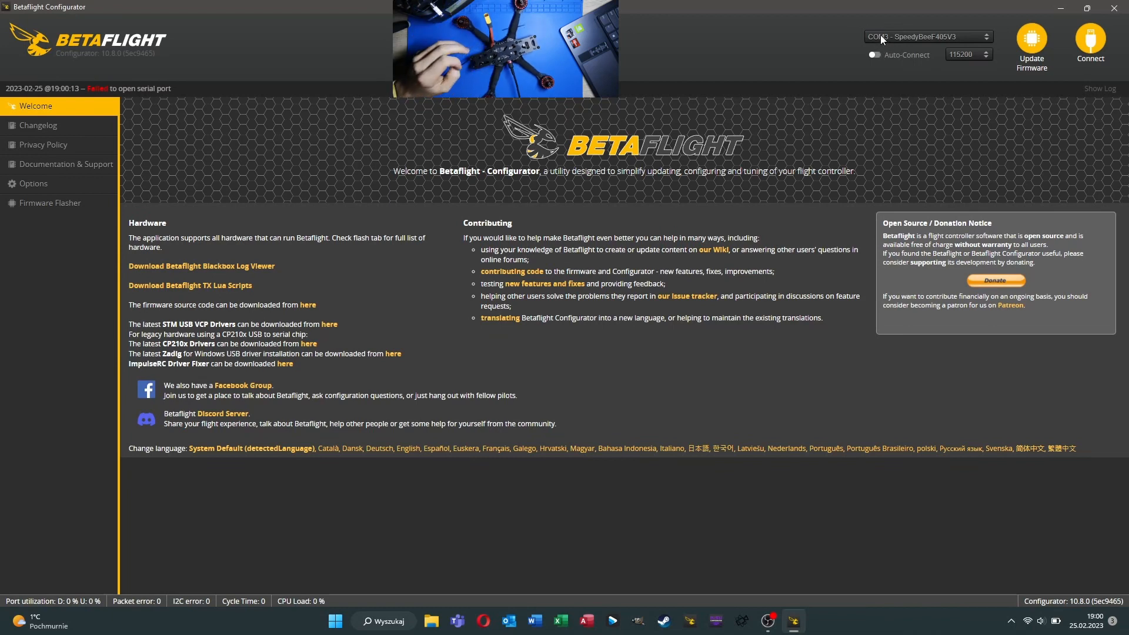
left_click(1091, 40)
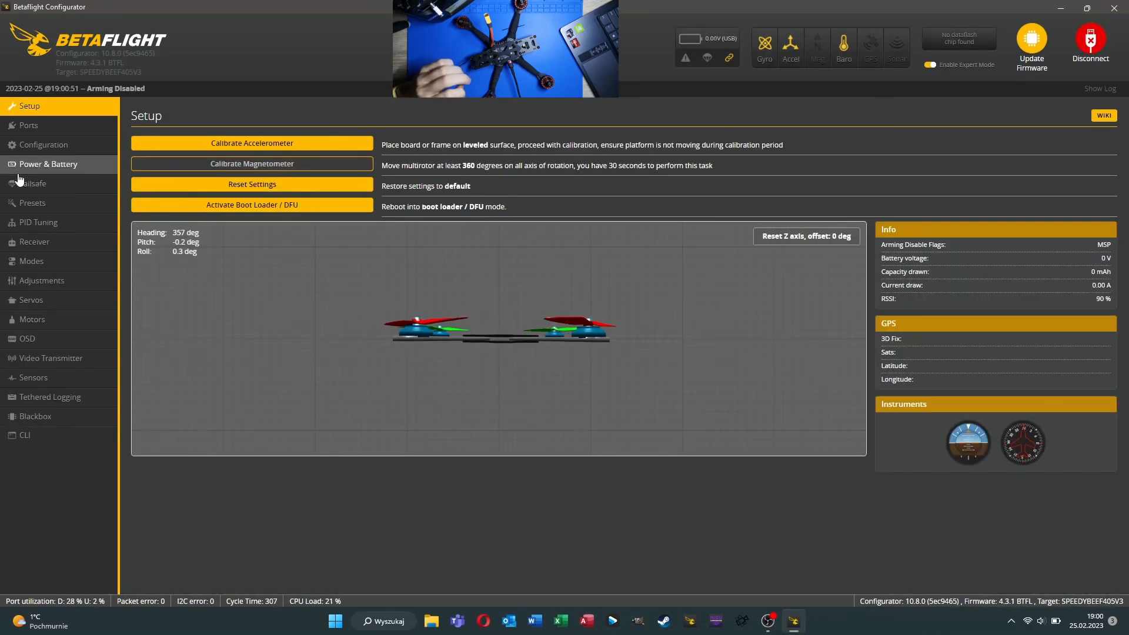
left_click(61, 237)
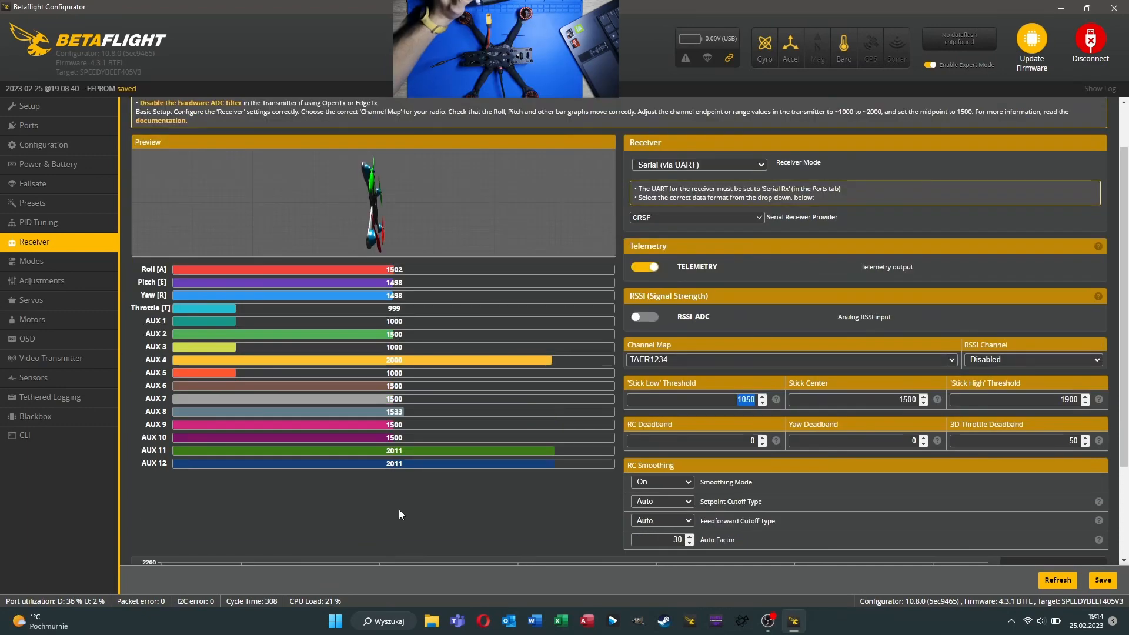
Compare the throttle channel's live value with the 'Stick Low' Threshold in the receiver settings
left_click(410, 504)
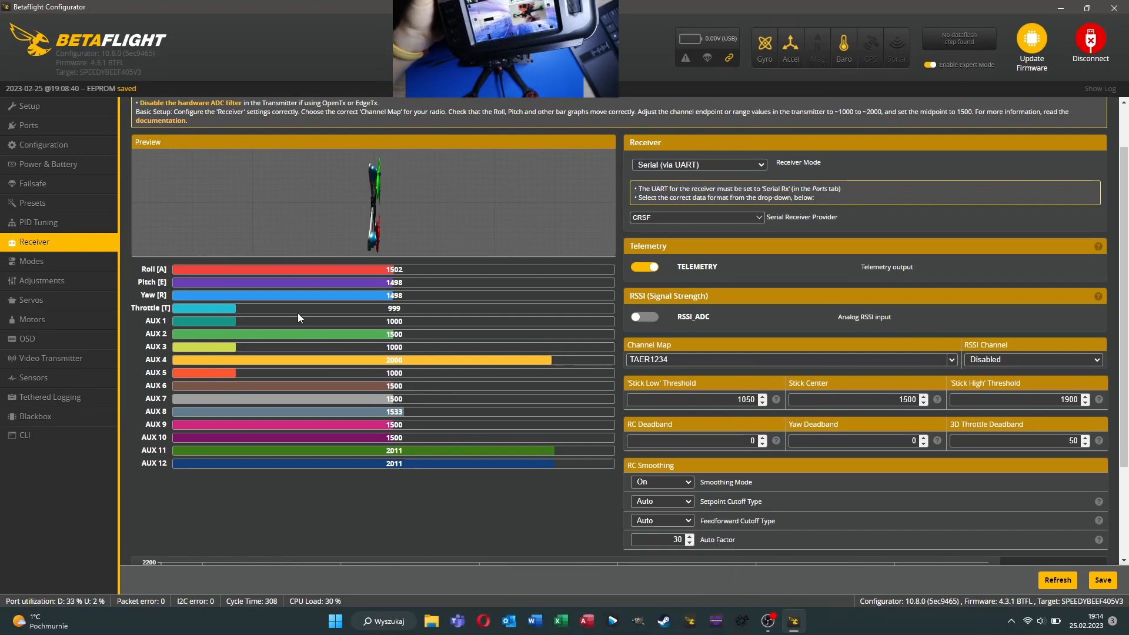
double_click(739, 400)
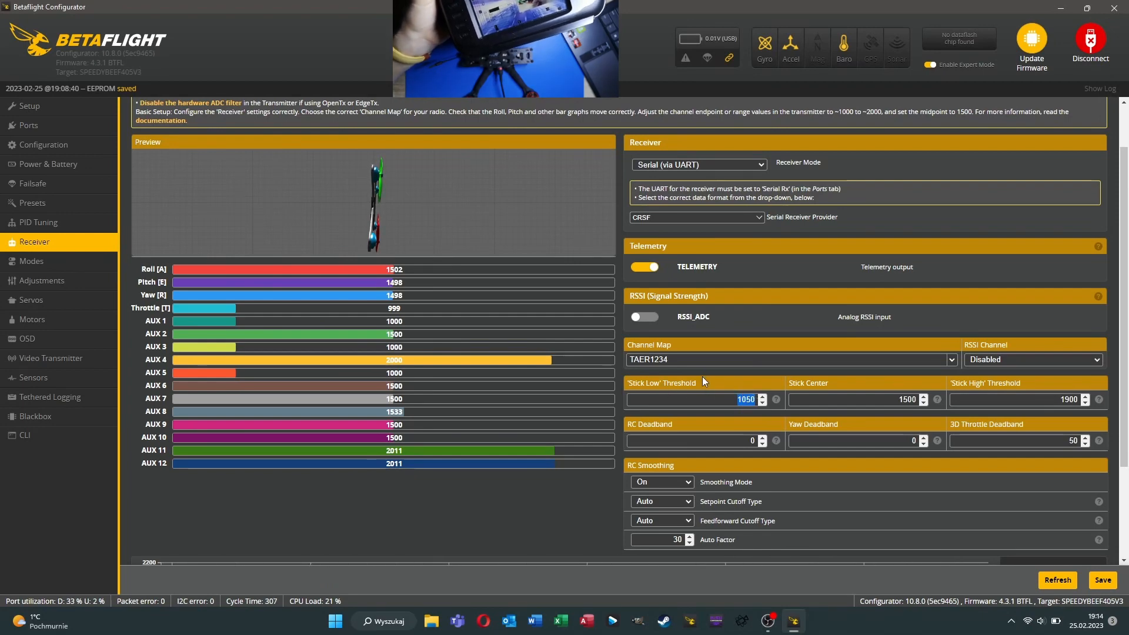
left_click(337, 323)
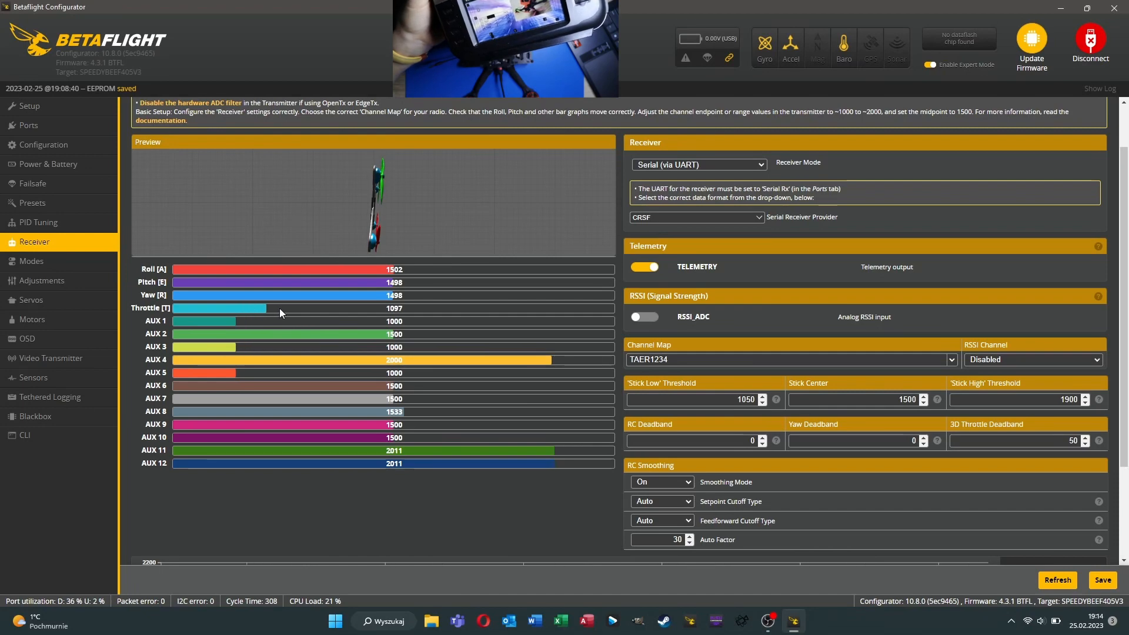
double_click(742, 400)
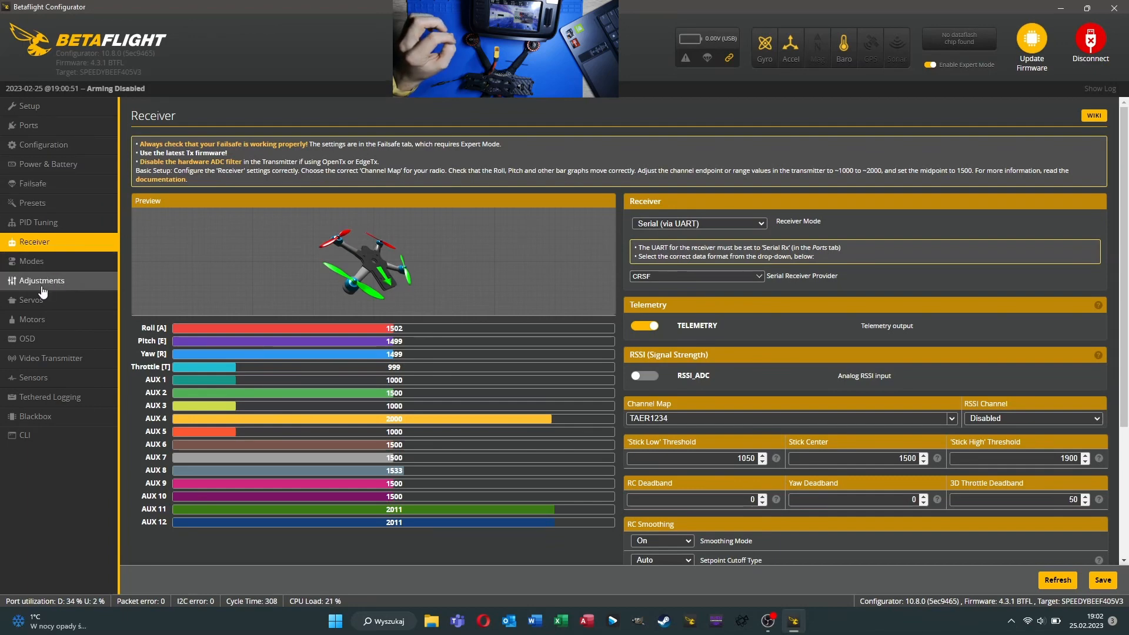
Look over the flight modes and check the receiver's channel bars to identify the AUX channel for arming
left_click(37, 264)
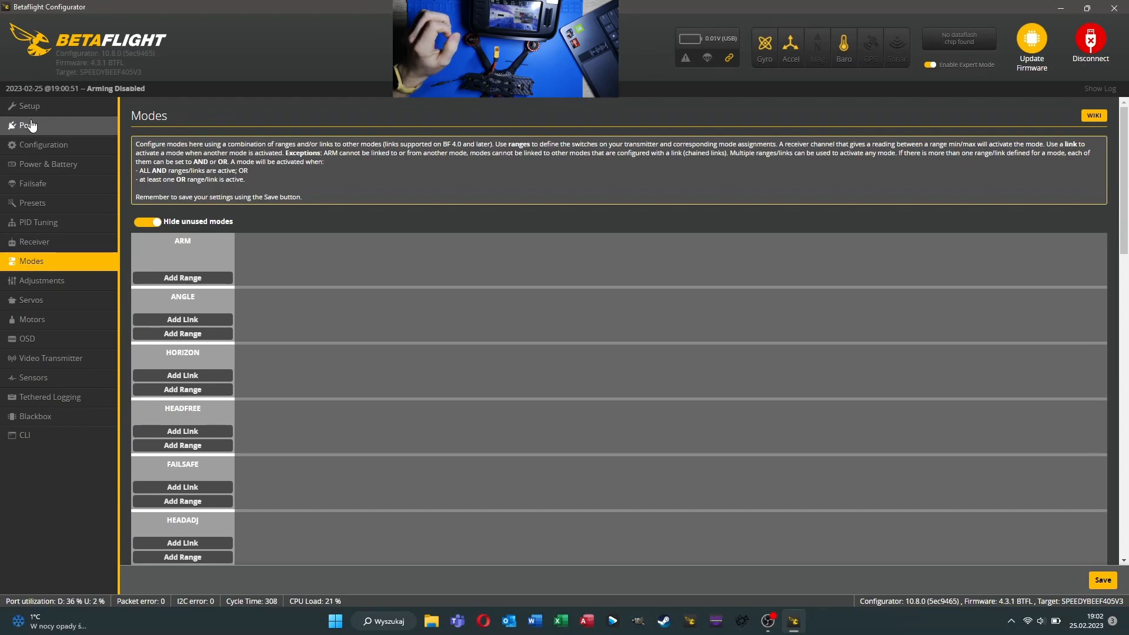
left_click(30, 246)
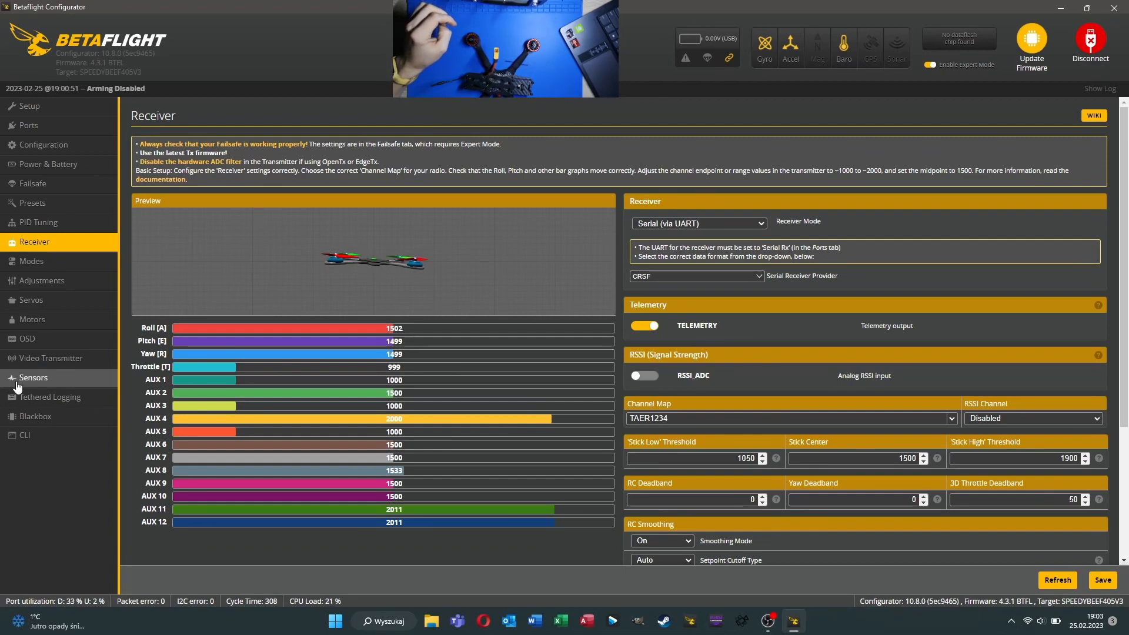
left_click(56, 266)
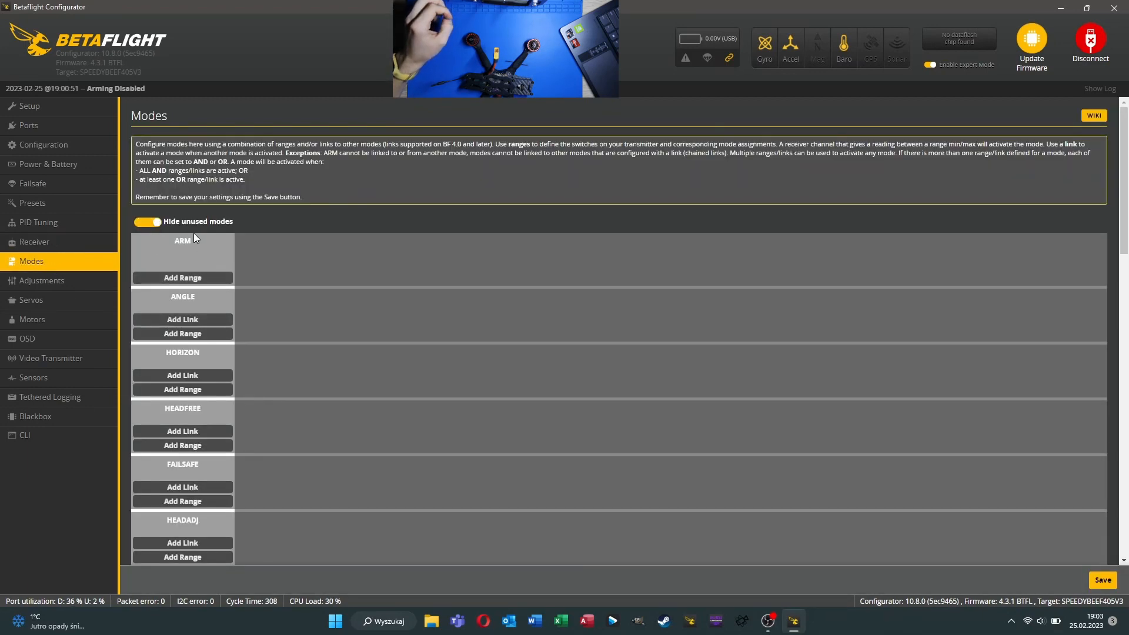
left_click(183, 278)
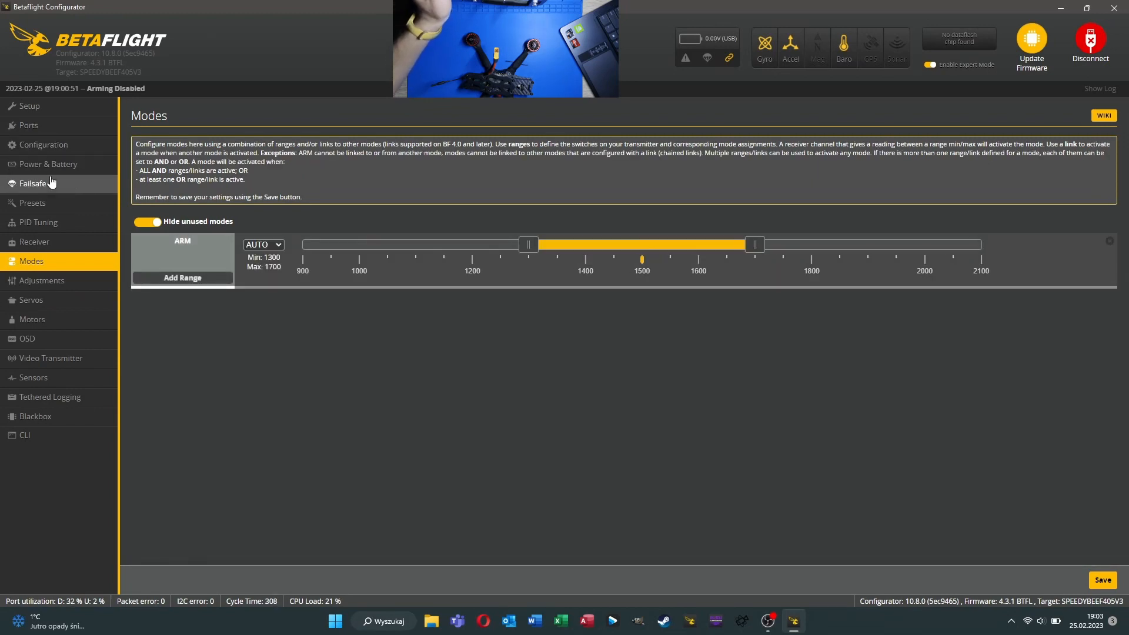
left_click(49, 246)
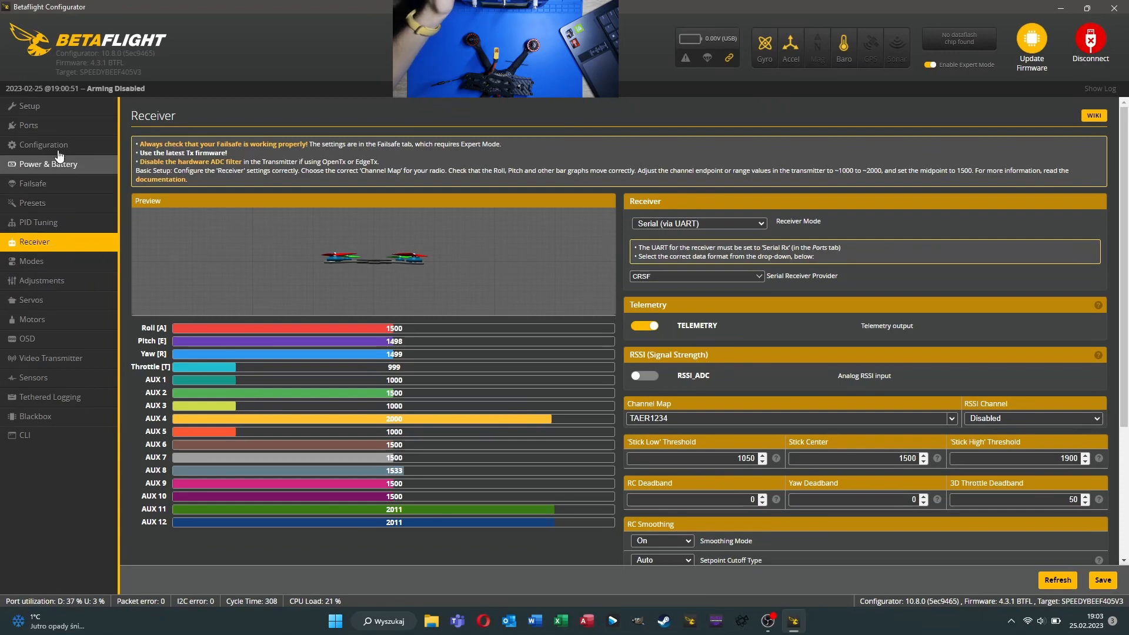
Add an ARM mode range on AUX 1 spanning 1725 to 2100 and save it
left_click(40, 261)
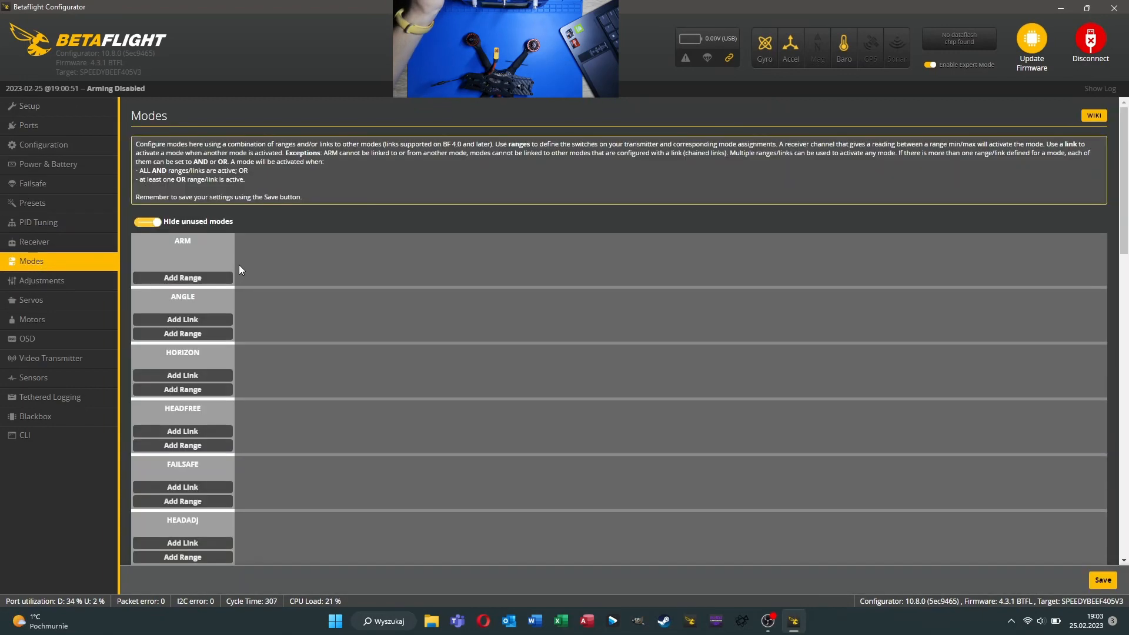
left_click(178, 274)
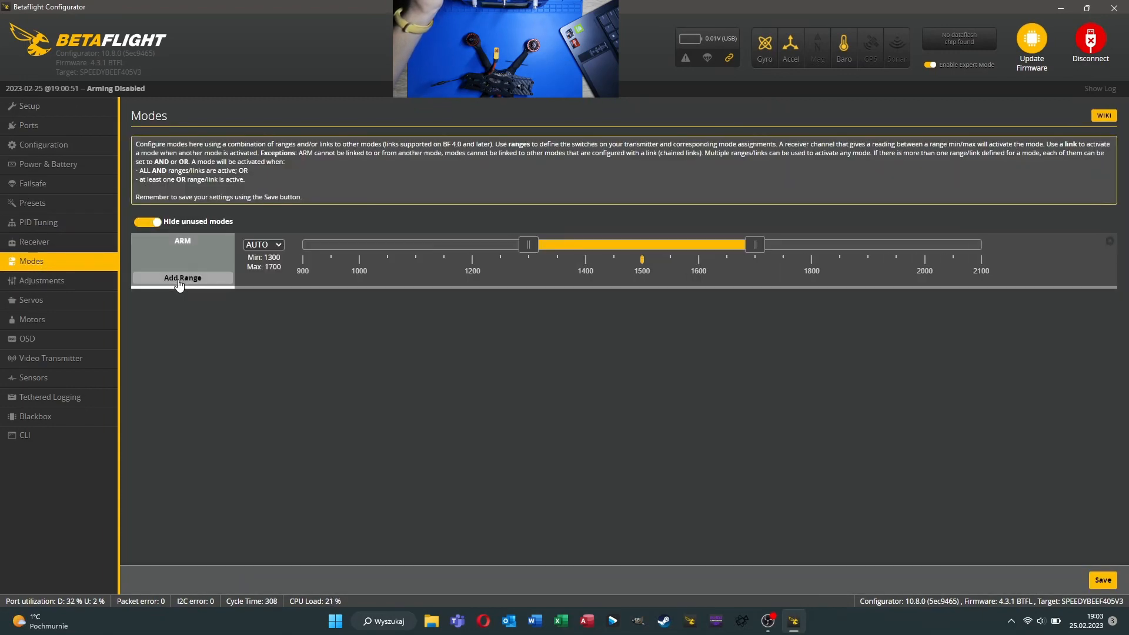
left_click(277, 245)
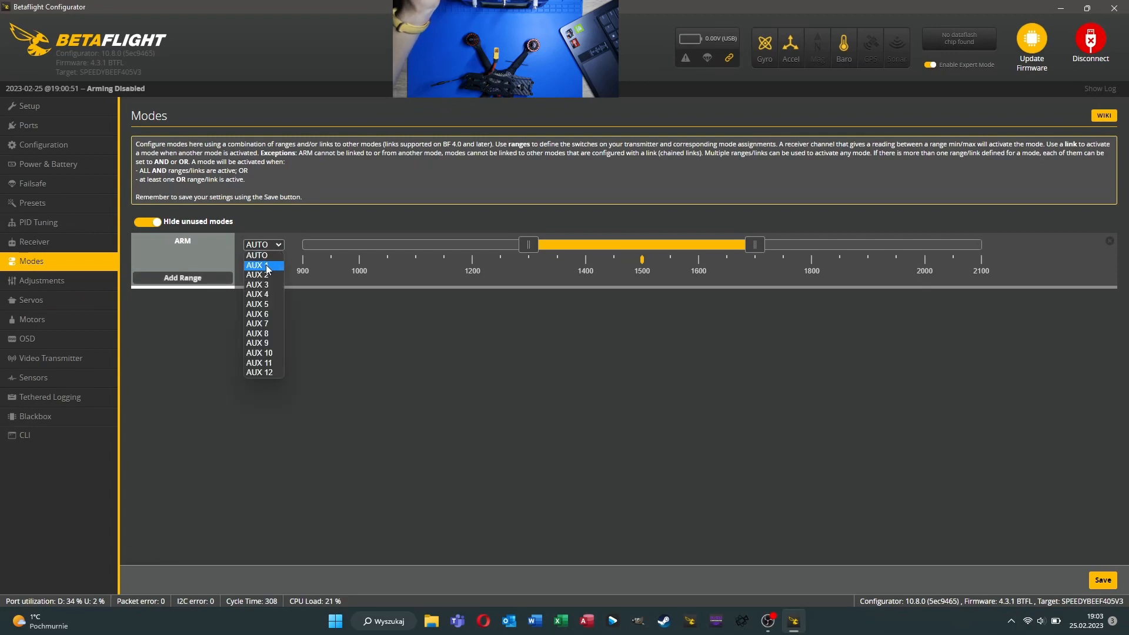
left_click(267, 266)
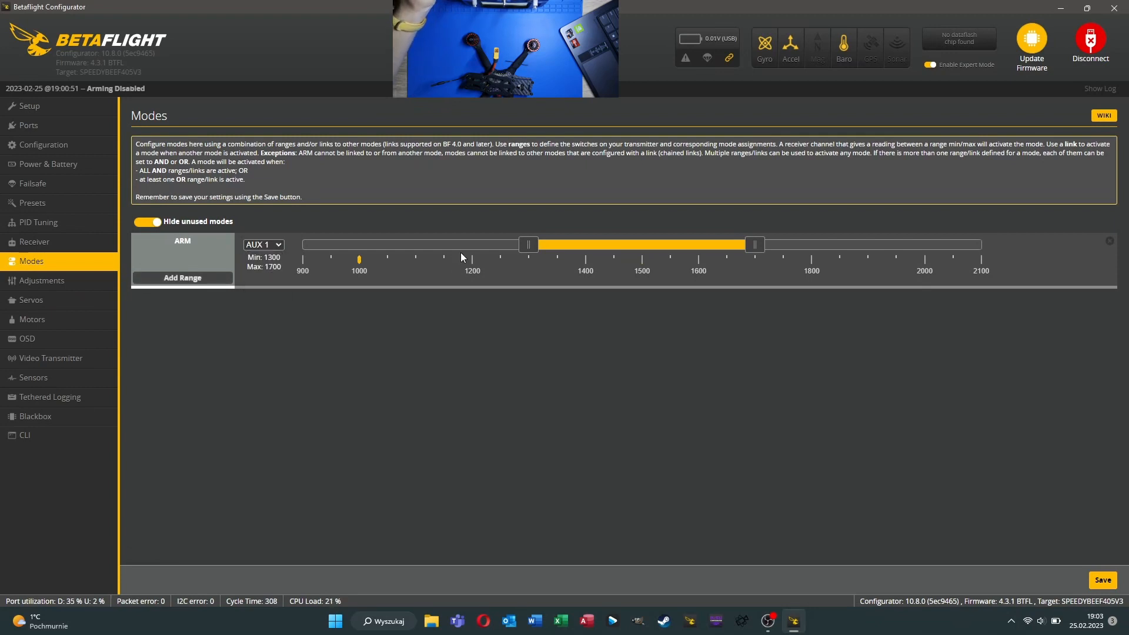
left_click_drag(756, 246, 1004, 247)
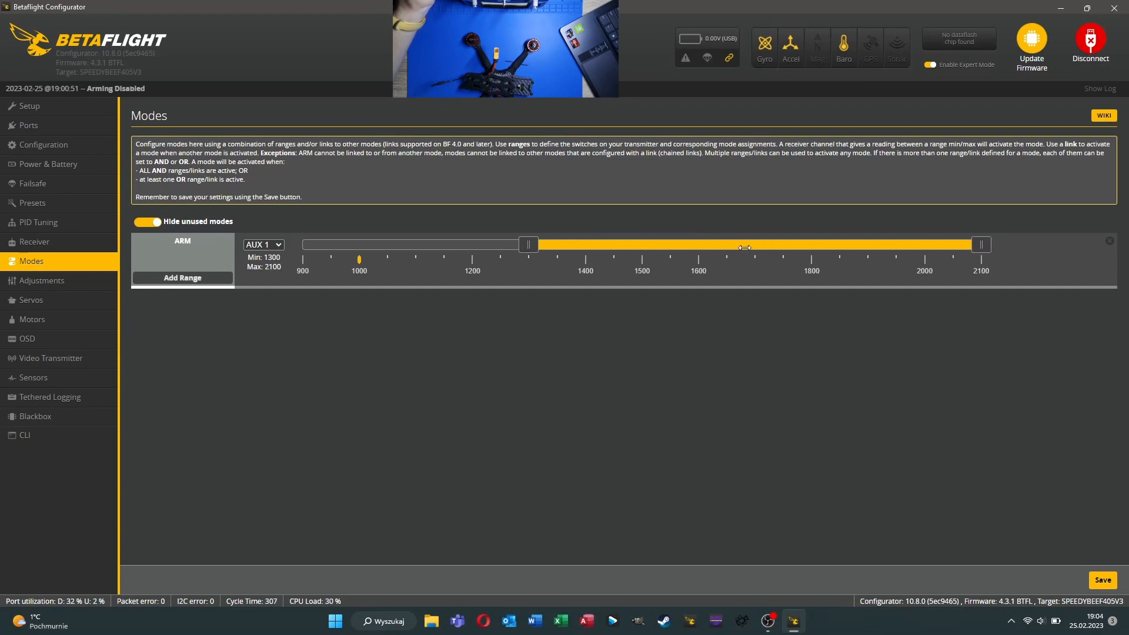
left_click_drag(533, 247, 772, 253)
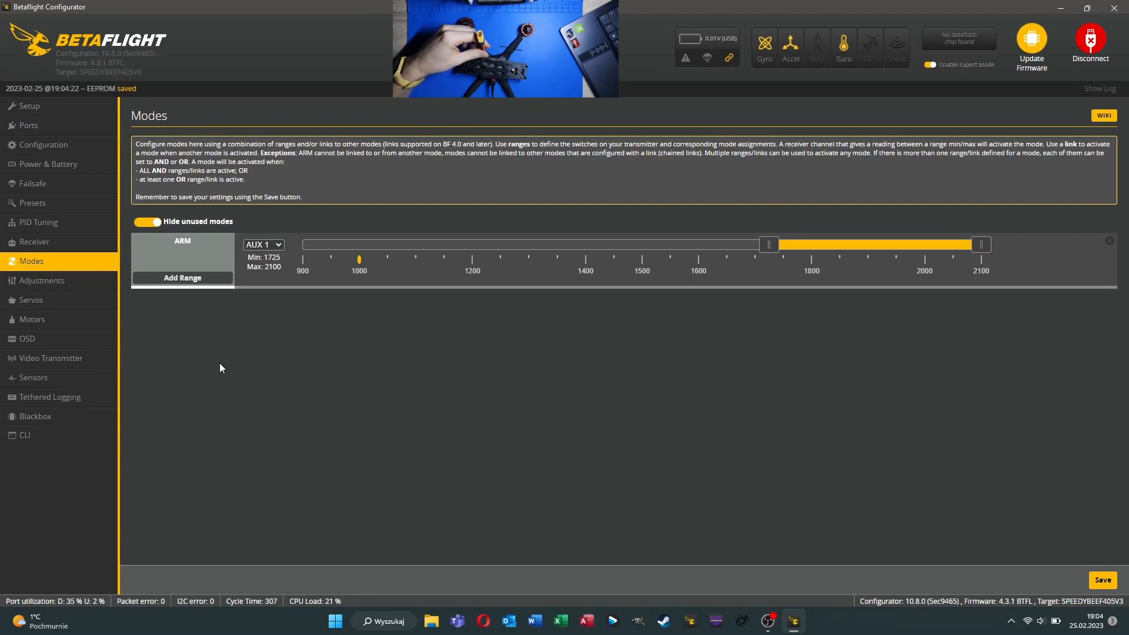
Show the unused modes and check the receiver's channel bars to identify the AUX channel for ANGLE mode
left_click(154, 224)
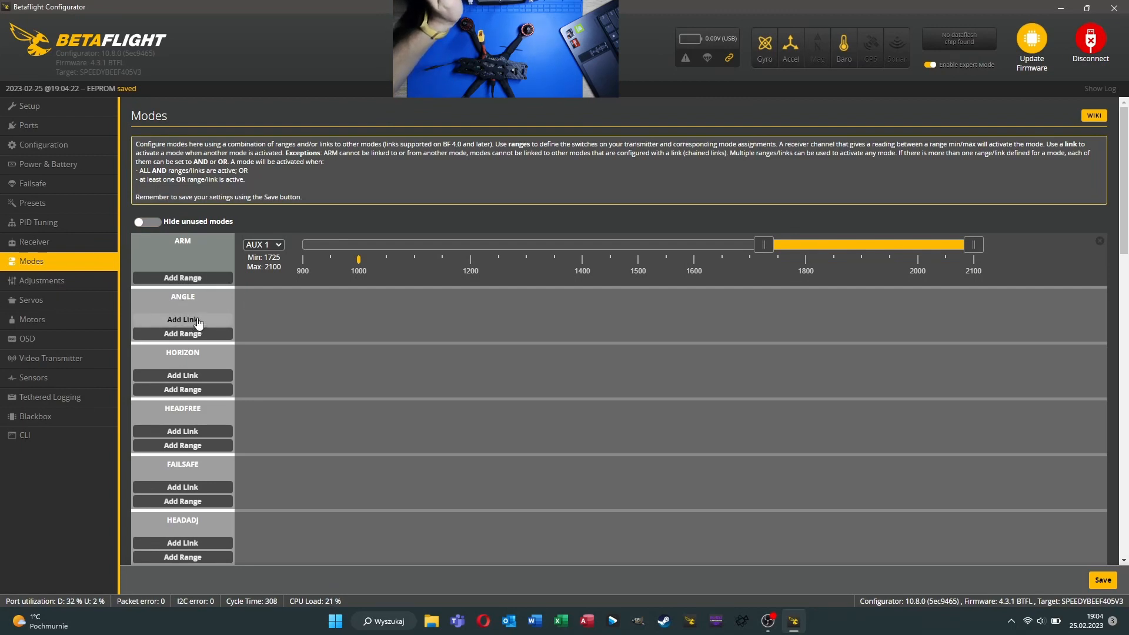
scroll(188, 277, "down", 5)
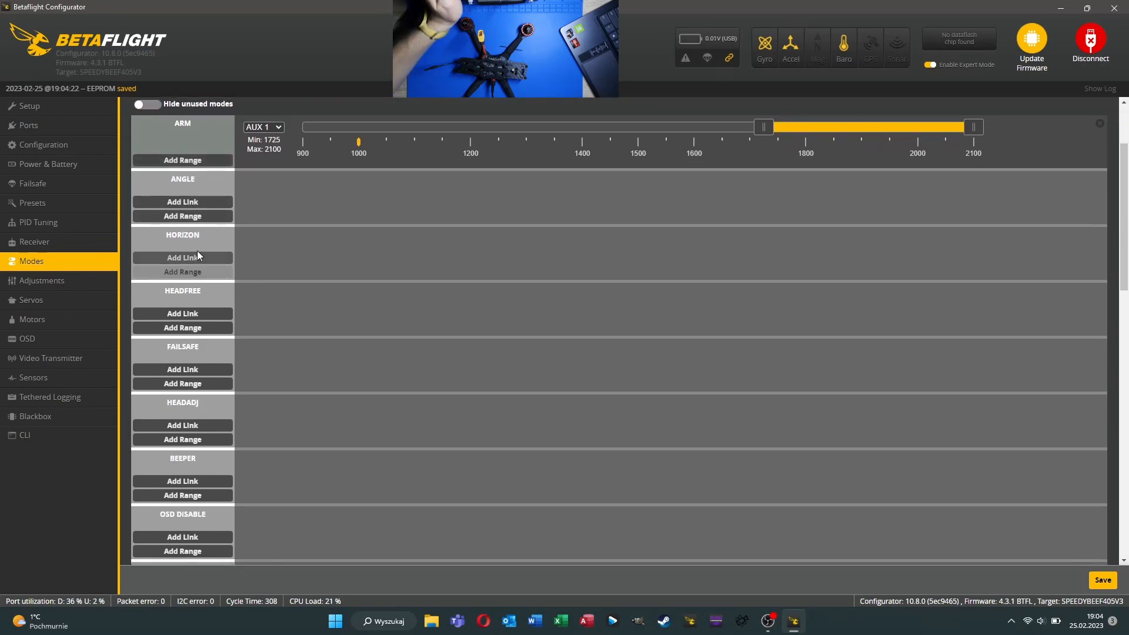
scroll(199, 255, "up", 4)
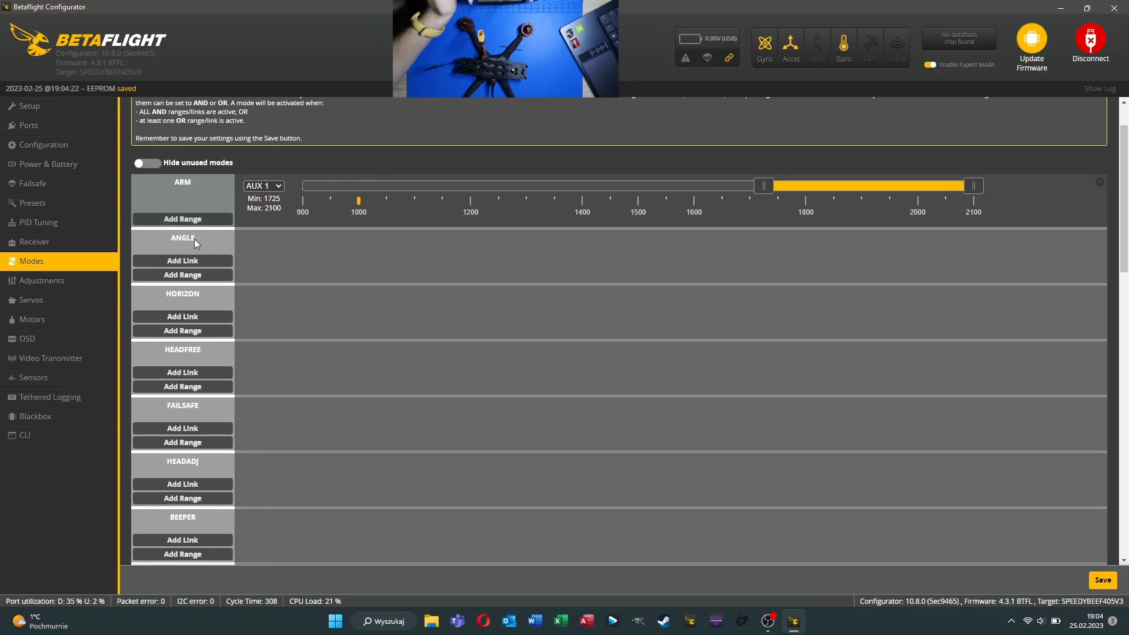
left_click(178, 276)
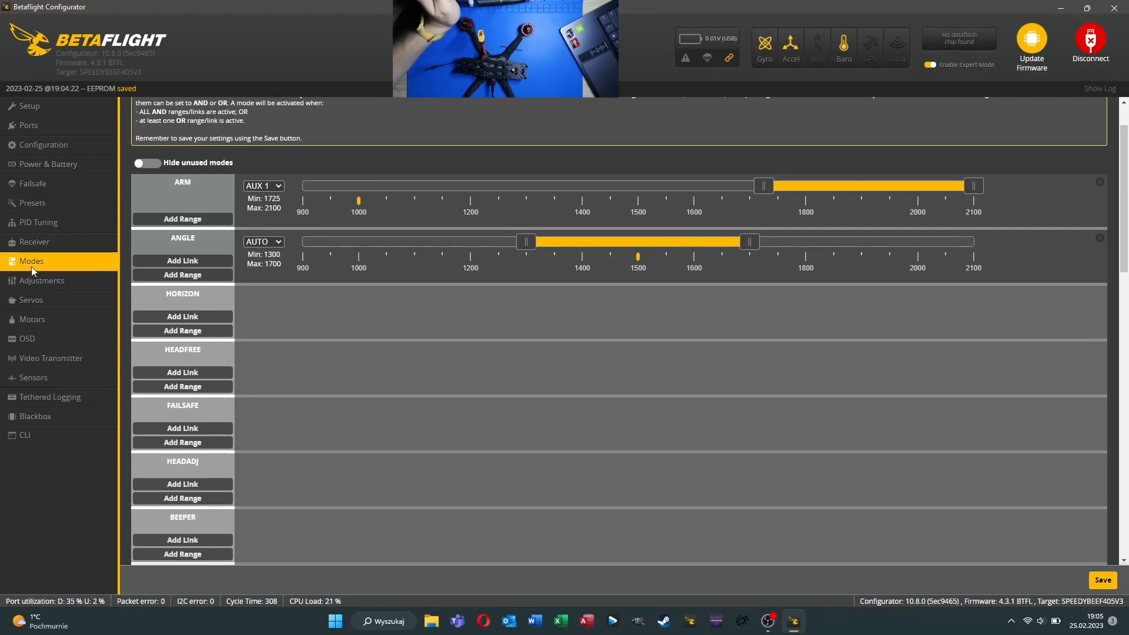
left_click(41, 243)
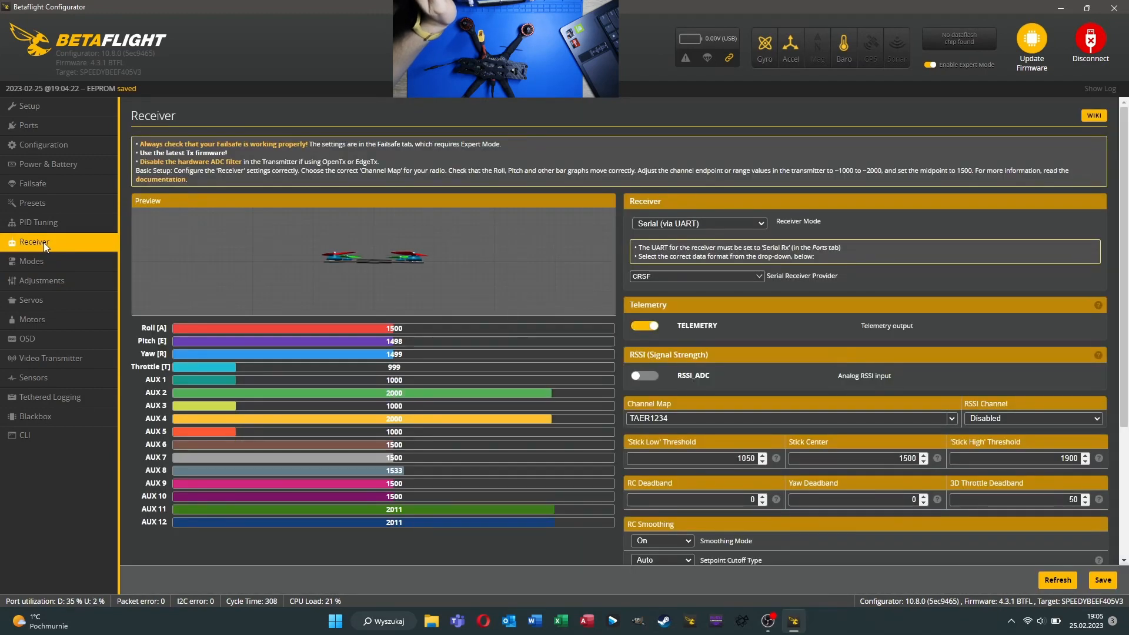
Add an ANGLE mode range on AUX 2 spanning 1800 to 2100
left_click(49, 255)
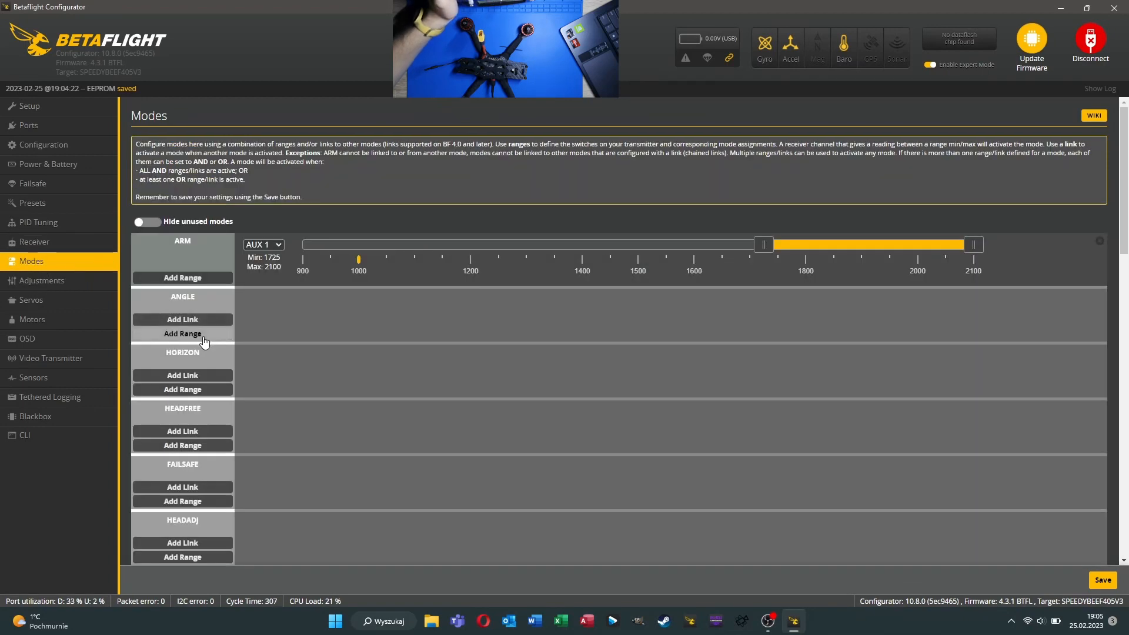
left_click(183, 333)
left_click(276, 300)
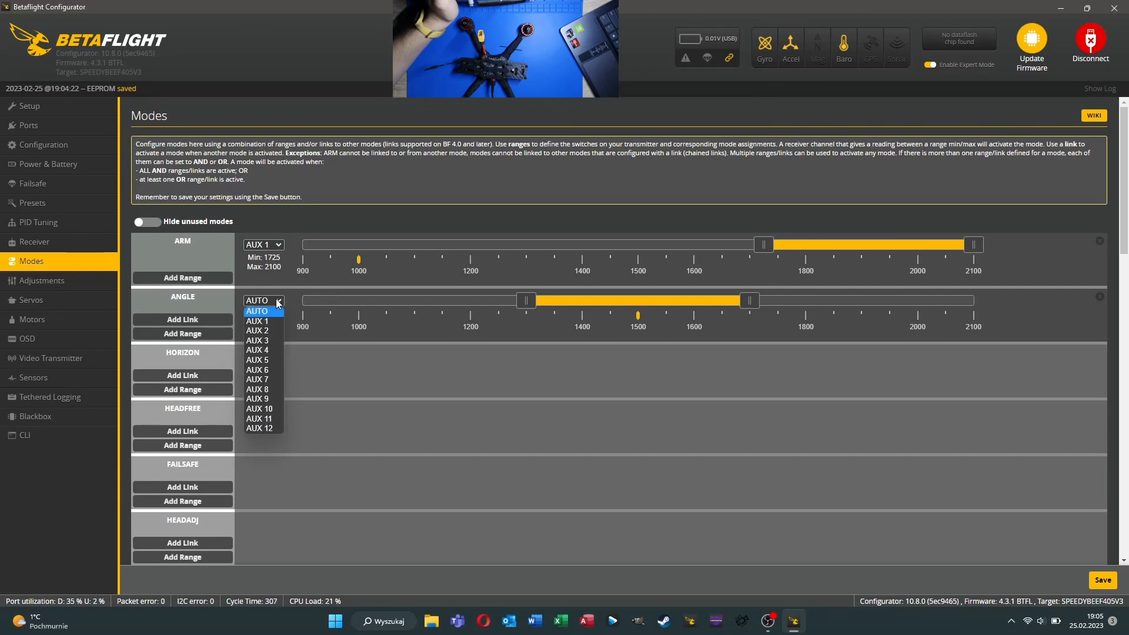
left_click(266, 331)
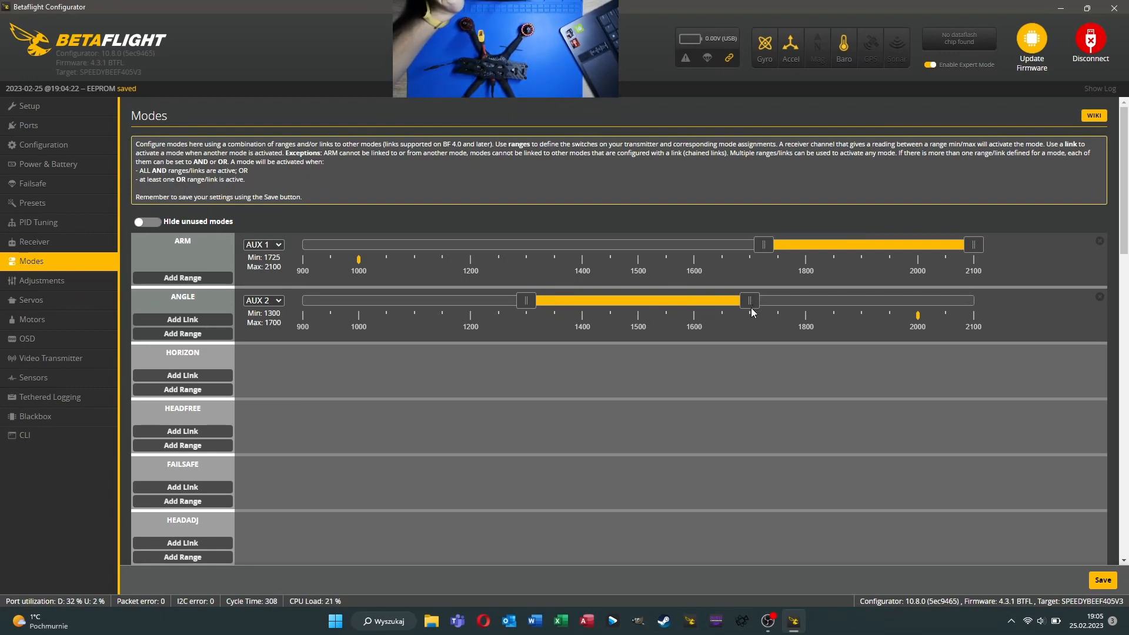
left_click_drag(750, 301, 977, 300)
left_click_drag(531, 302, 811, 306)
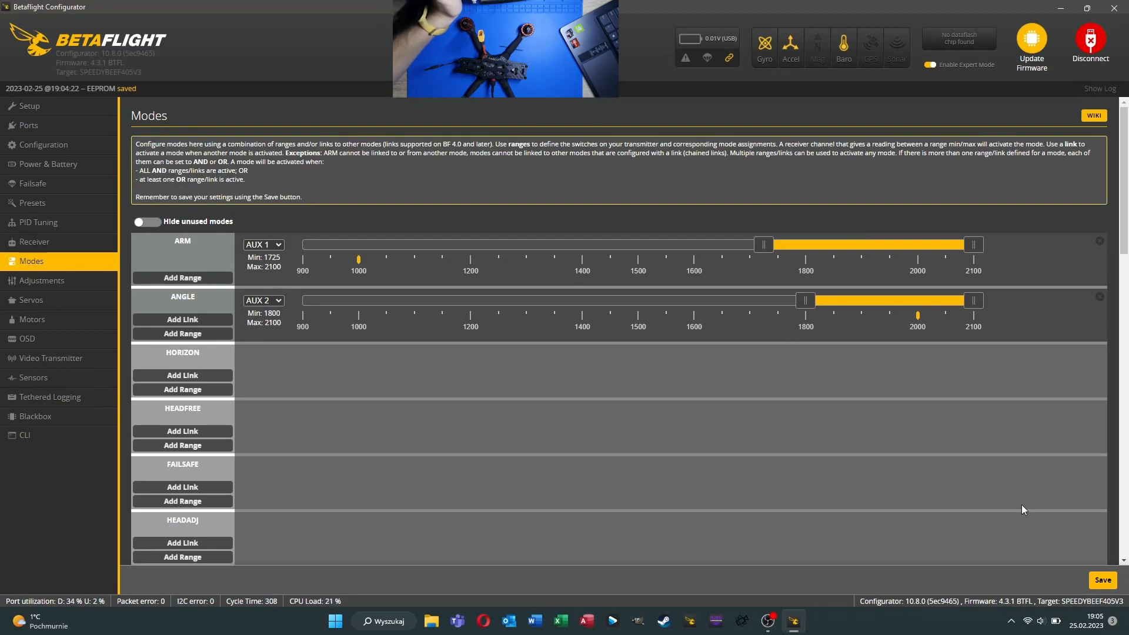
Save the ARM and ANGLE mode ranges and look through the remaining flight modes
left_click(1102, 582)
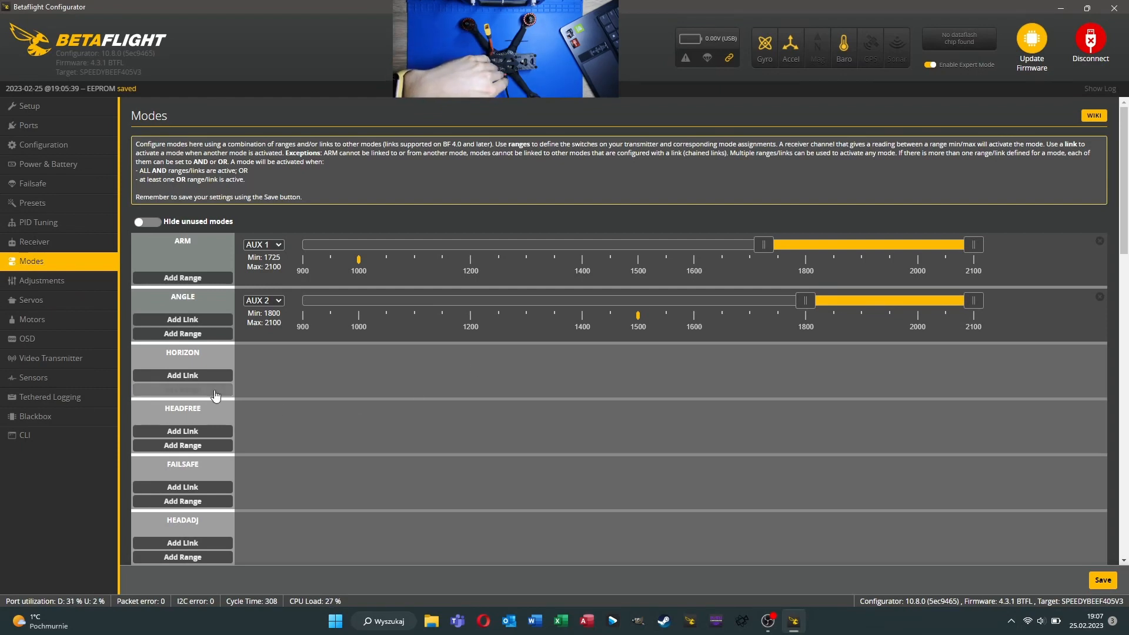
scroll(192, 364, "down", 5)
scroll(191, 362, "down", 7)
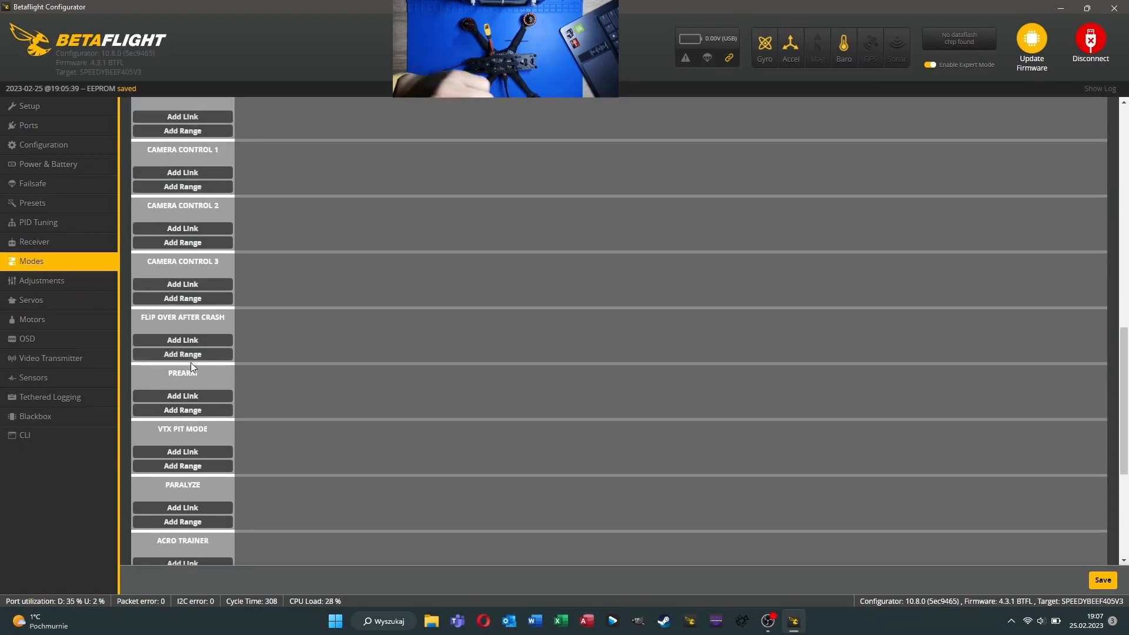
scroll(191, 363, "up", 12)
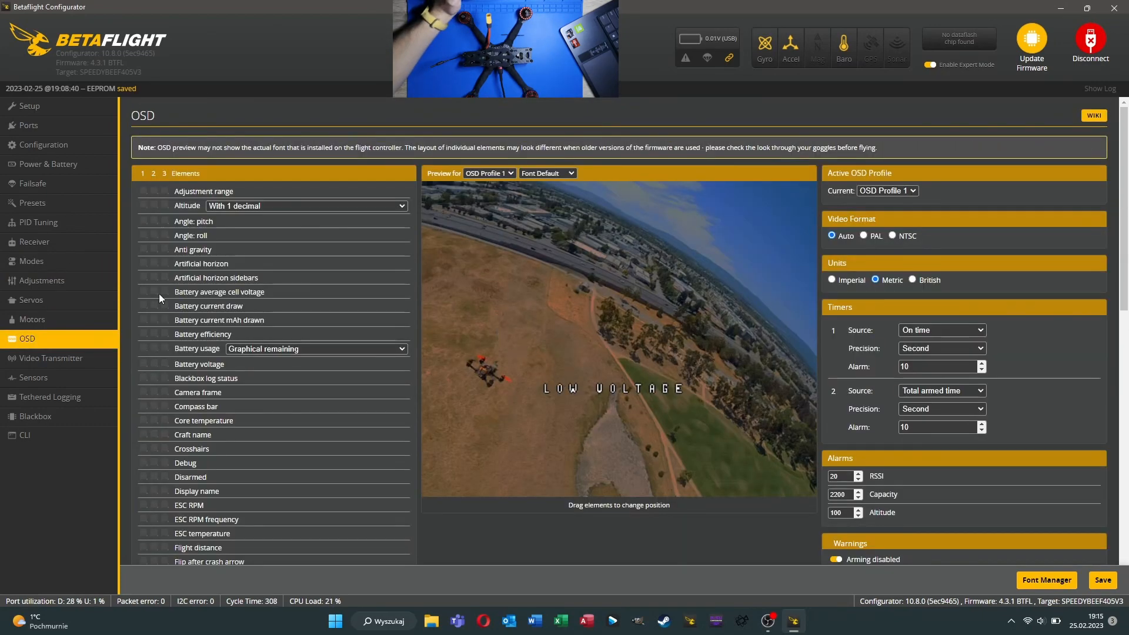
Show the VTX channel element in OSD profile 1 only and place it in the lower-right corner of the video preview
left_click(32, 321)
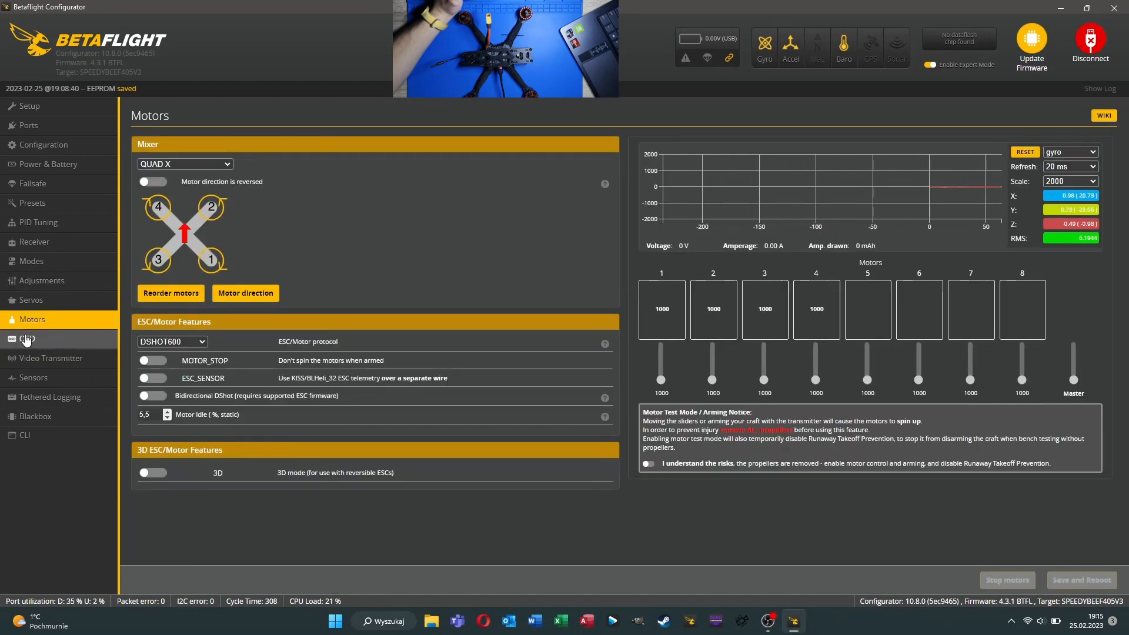
left_click(27, 340)
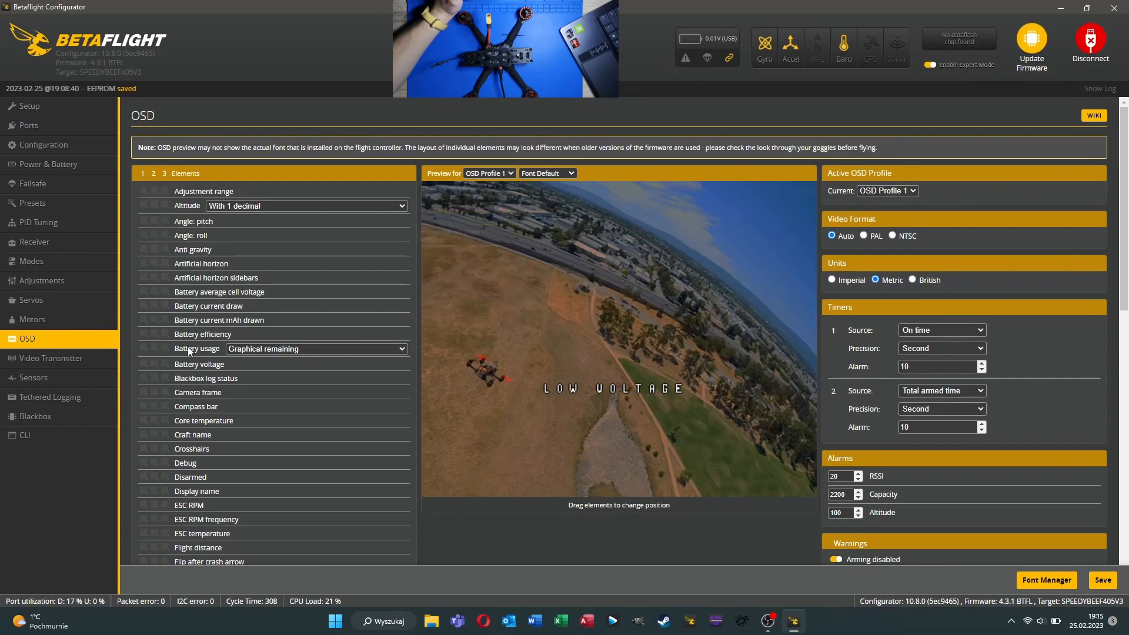
scroll(185, 341, "down", 15)
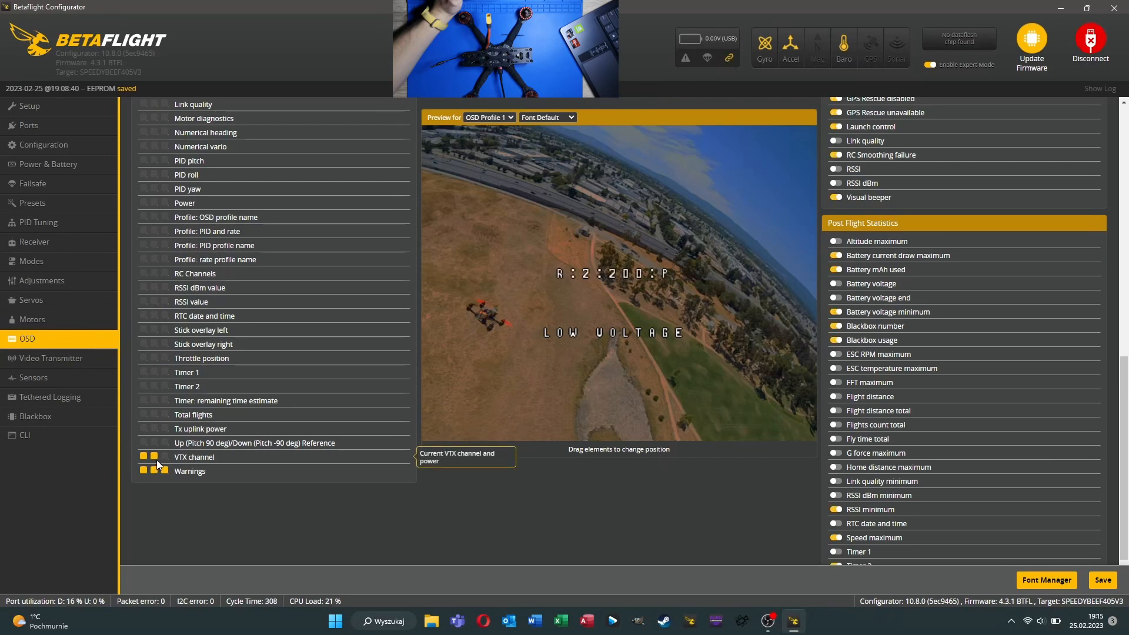
left_click_drag(601, 275, 713, 412)
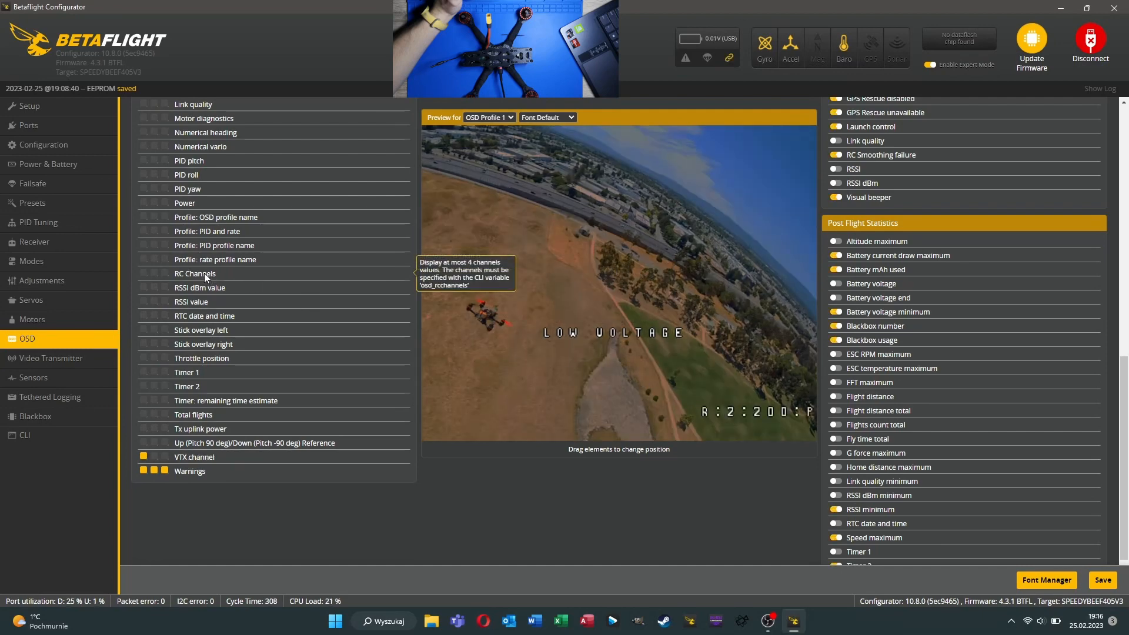
Show the Battery voltage element in OSD profile 1 and place it in the lower-left corner of the video preview
scroll(186, 260, "up", 10)
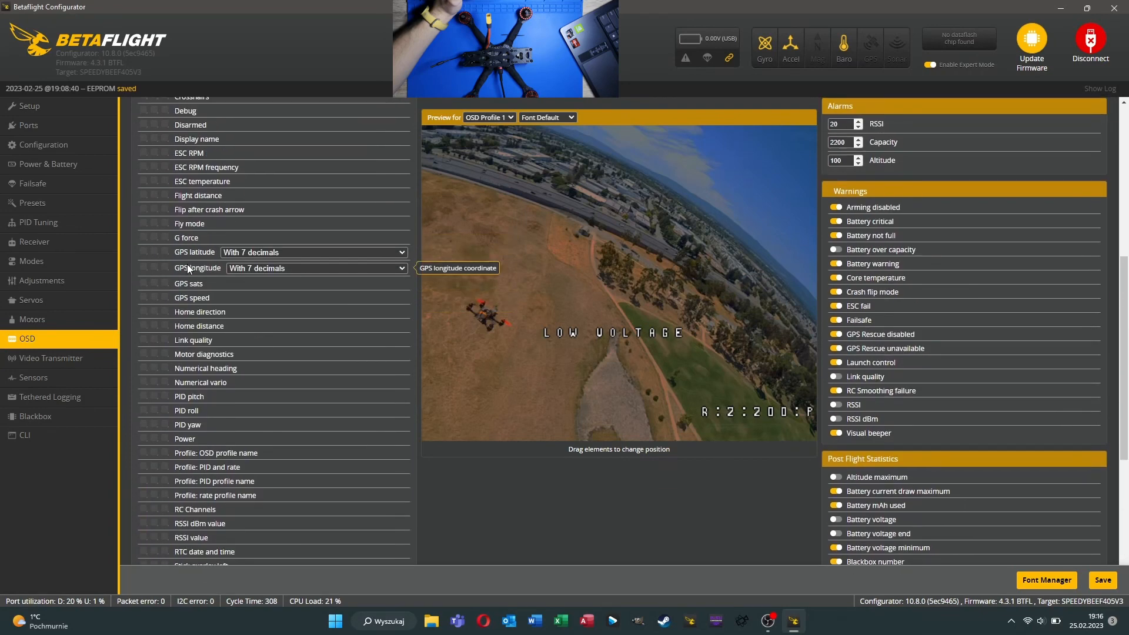
scroll(188, 268, "up", 2)
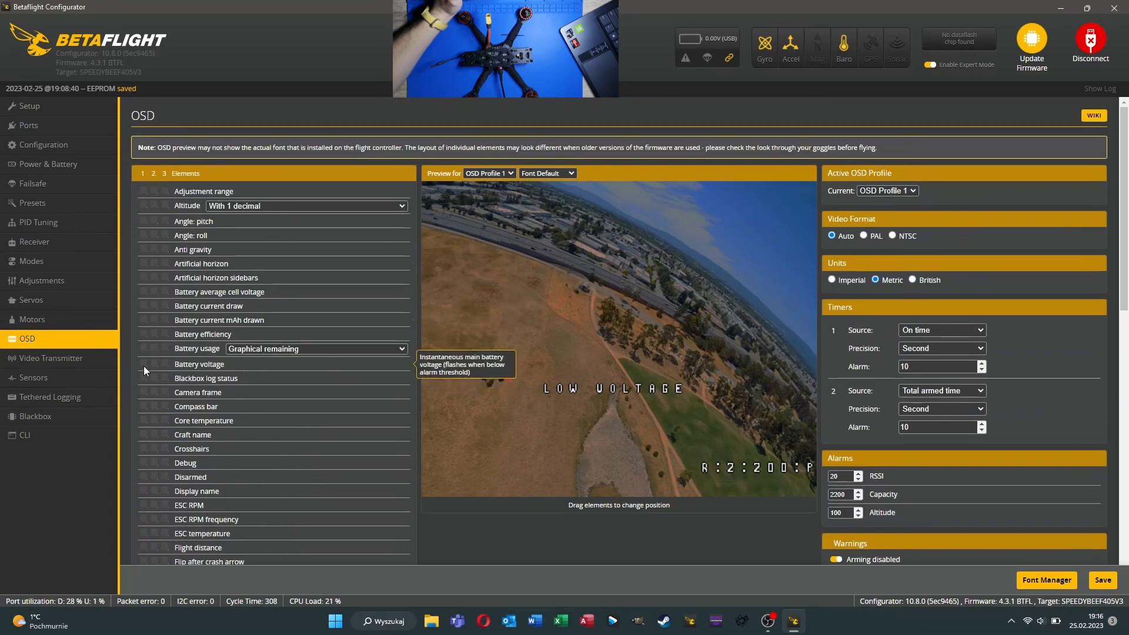
left_click_drag(560, 330, 447, 465)
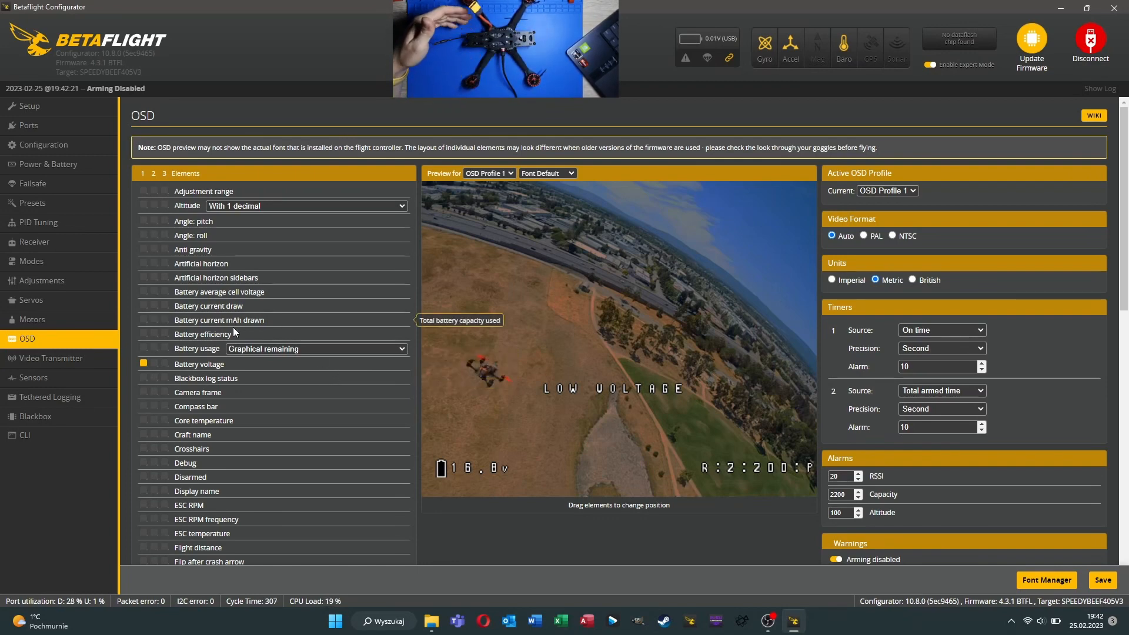
Set the battery's Minimum Cell Voltage to 3.5 in the power and battery settings
left_click(35, 166)
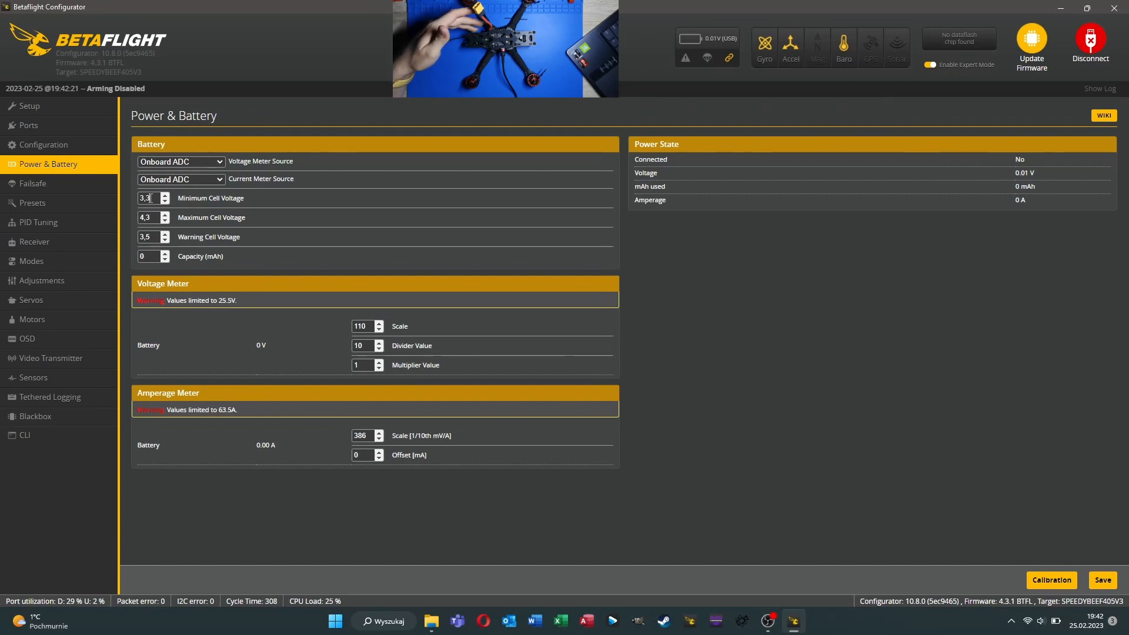
key("BackSpace")
type("5")
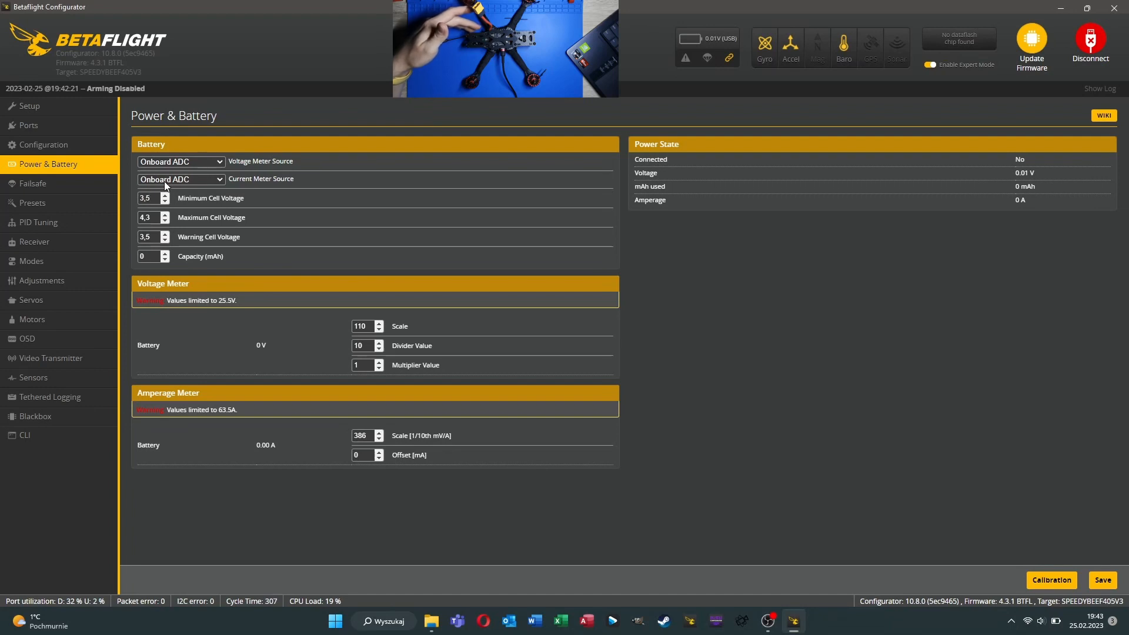
left_click(716, 323)
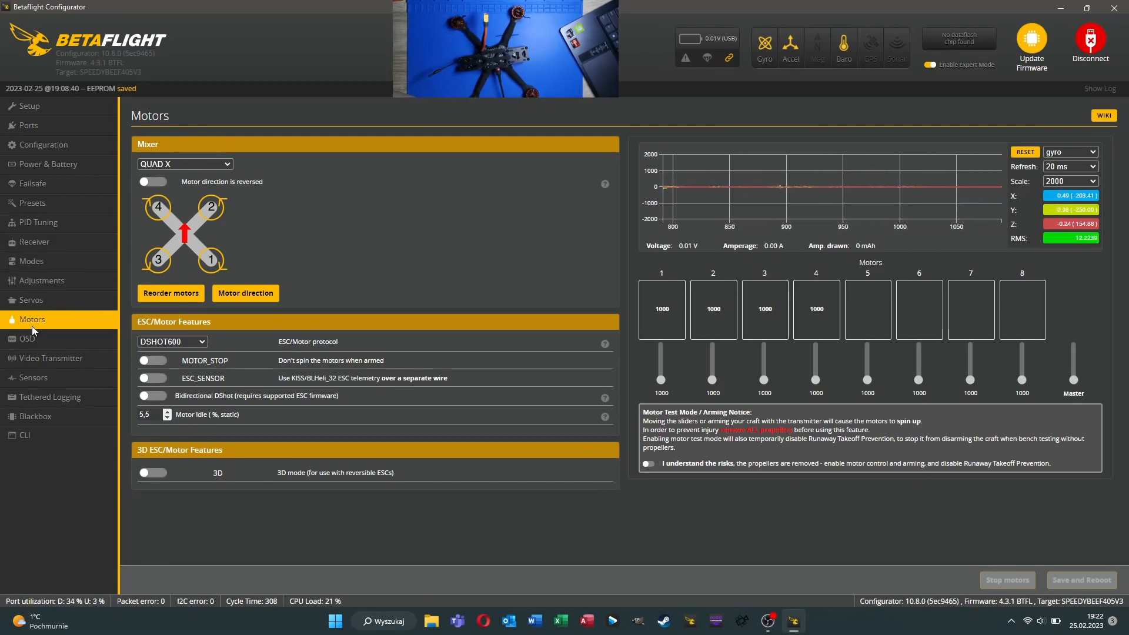
Acknowledge the propeller safety notice for motor direction, choose individual setup, and spin motor 1 to check its rotation
left_click(243, 294)
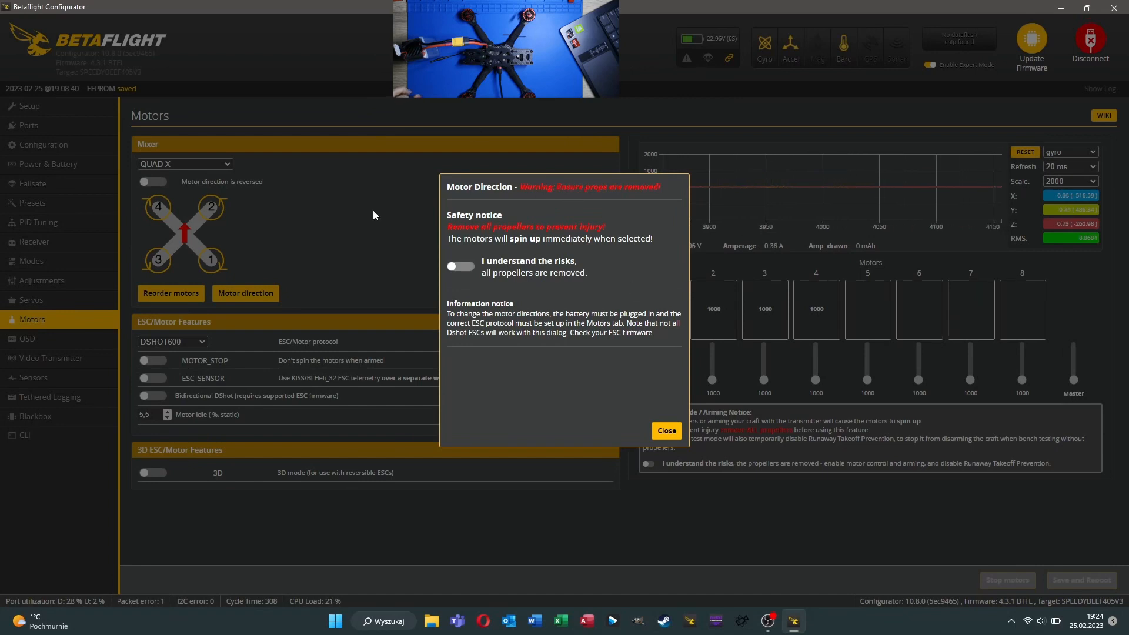
left_click(461, 267)
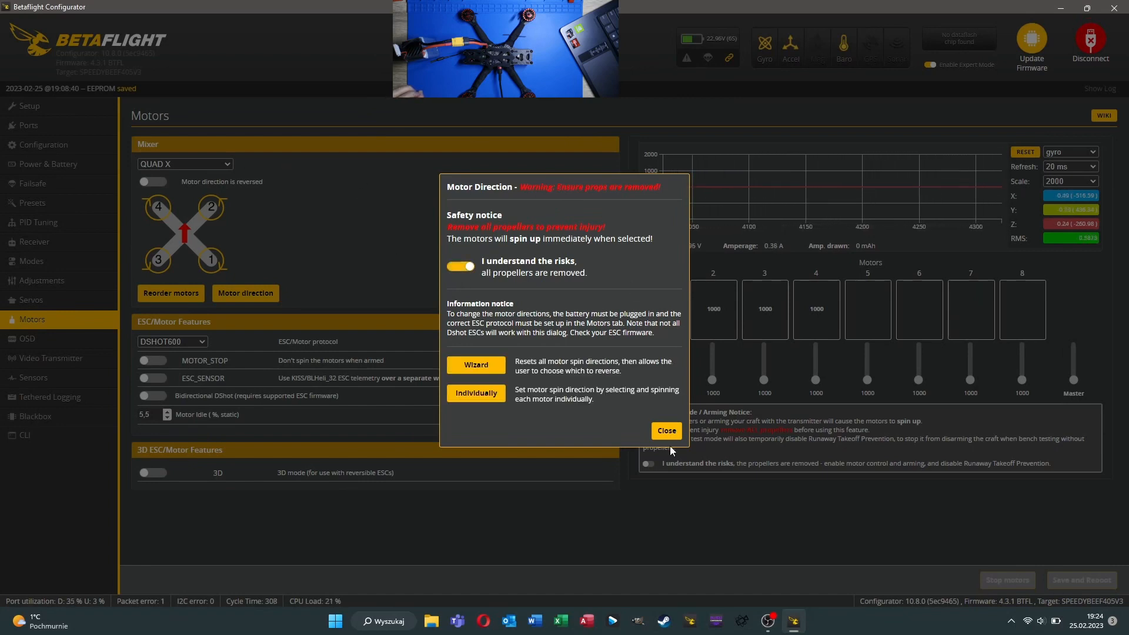
left_click(477, 395)
left_click(513, 350)
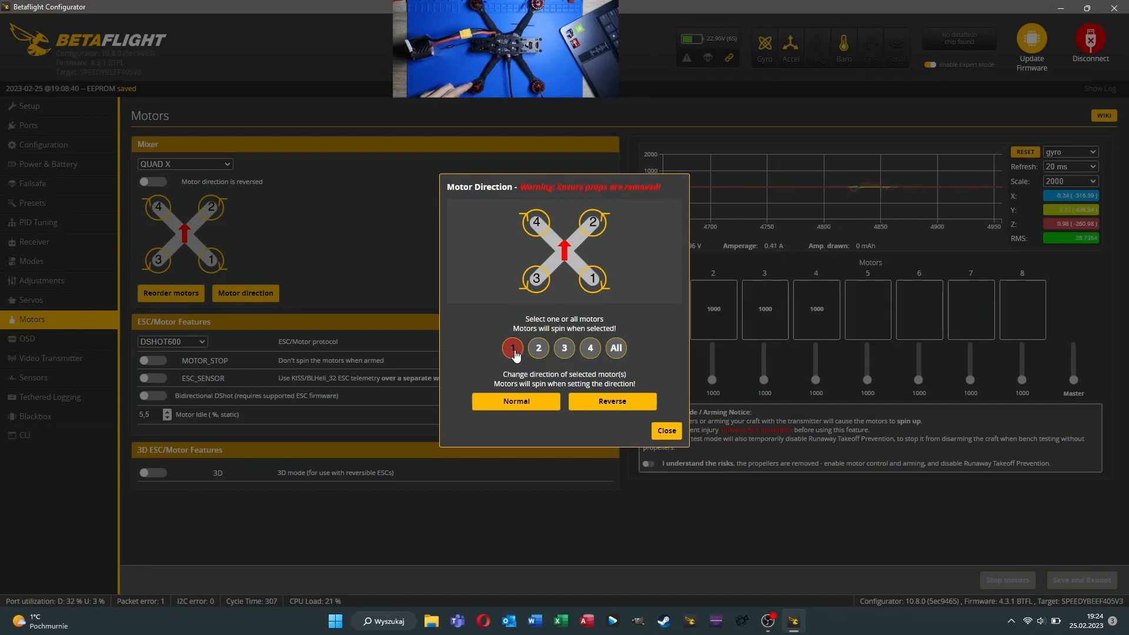
left_click(514, 349)
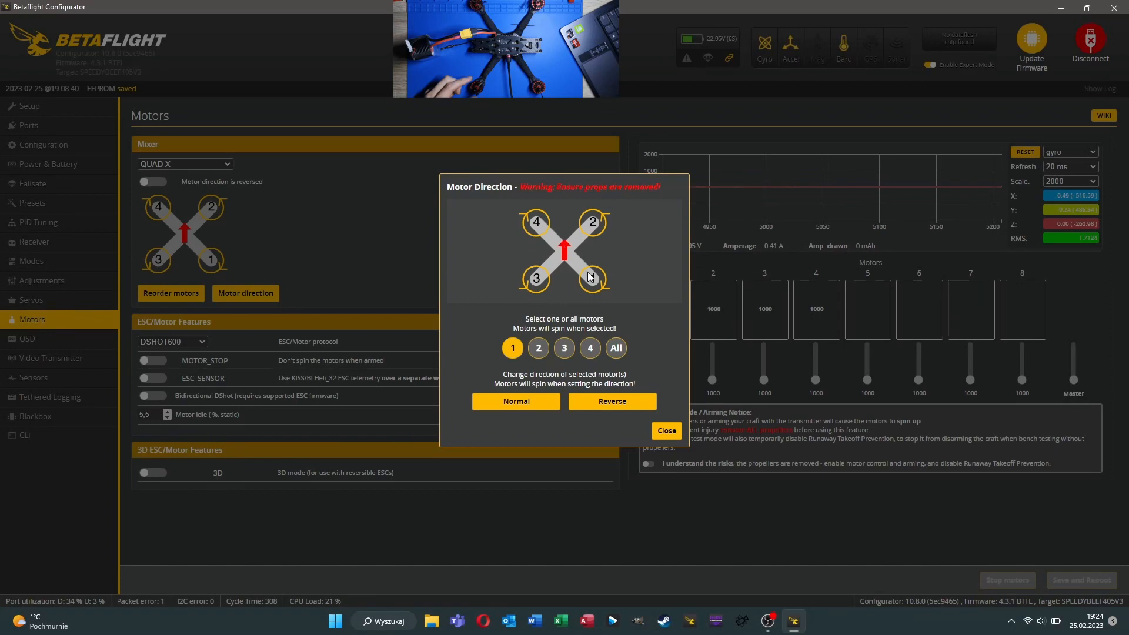
left_click(517, 350)
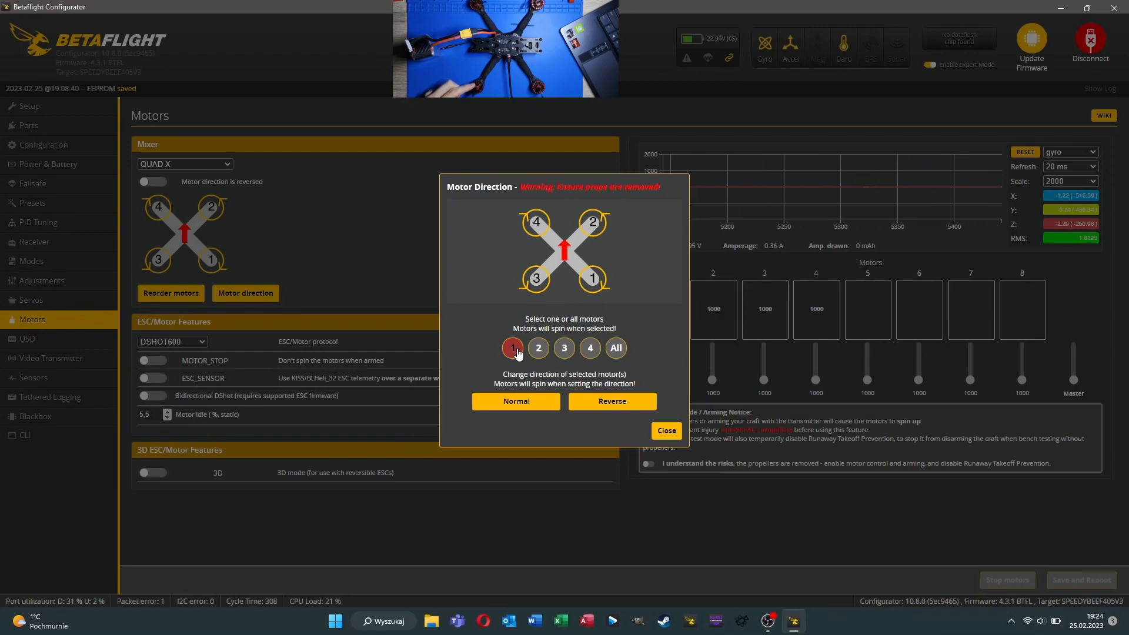
Spin motors 2, 3 and 4 to check their rotation, and reverse the direction of motor 4
left_click(539, 352)
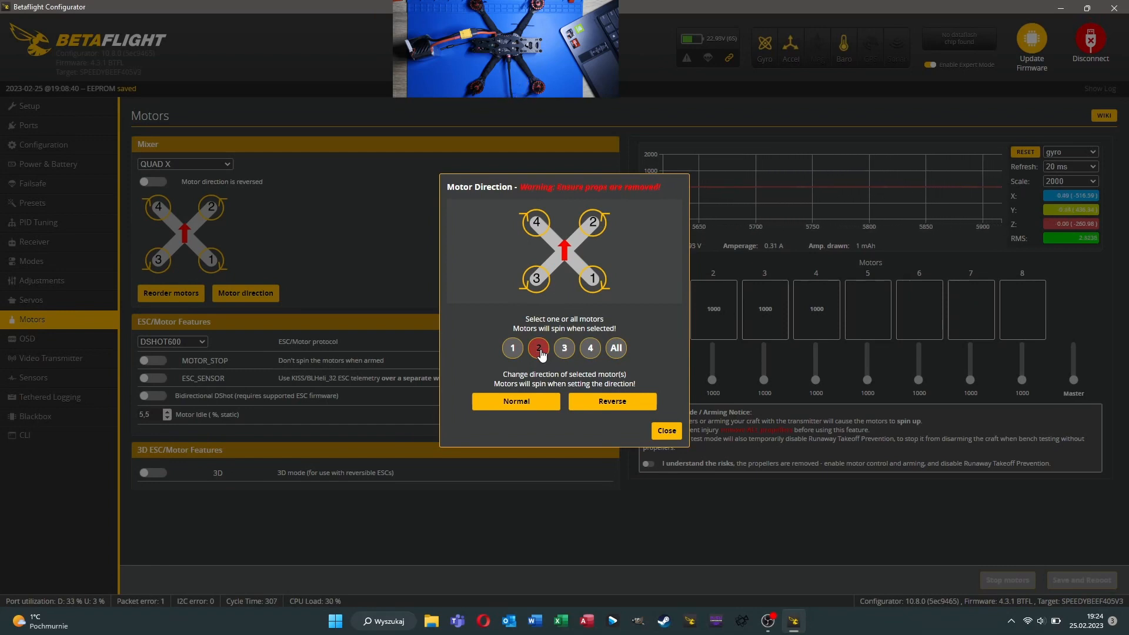
left_click(565, 352)
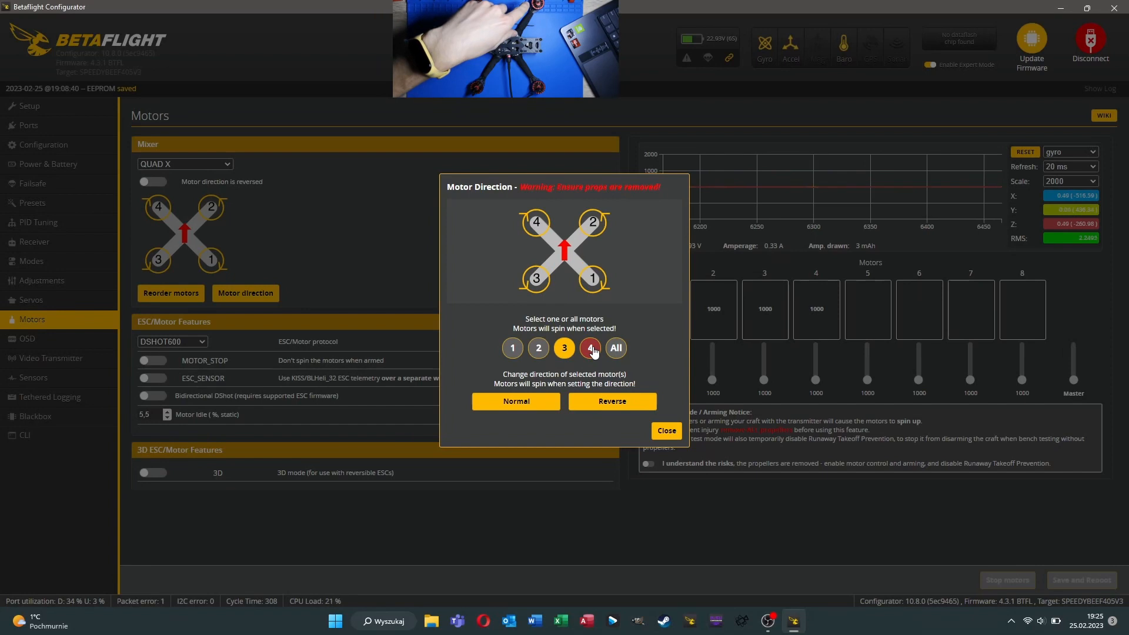
left_click(591, 349)
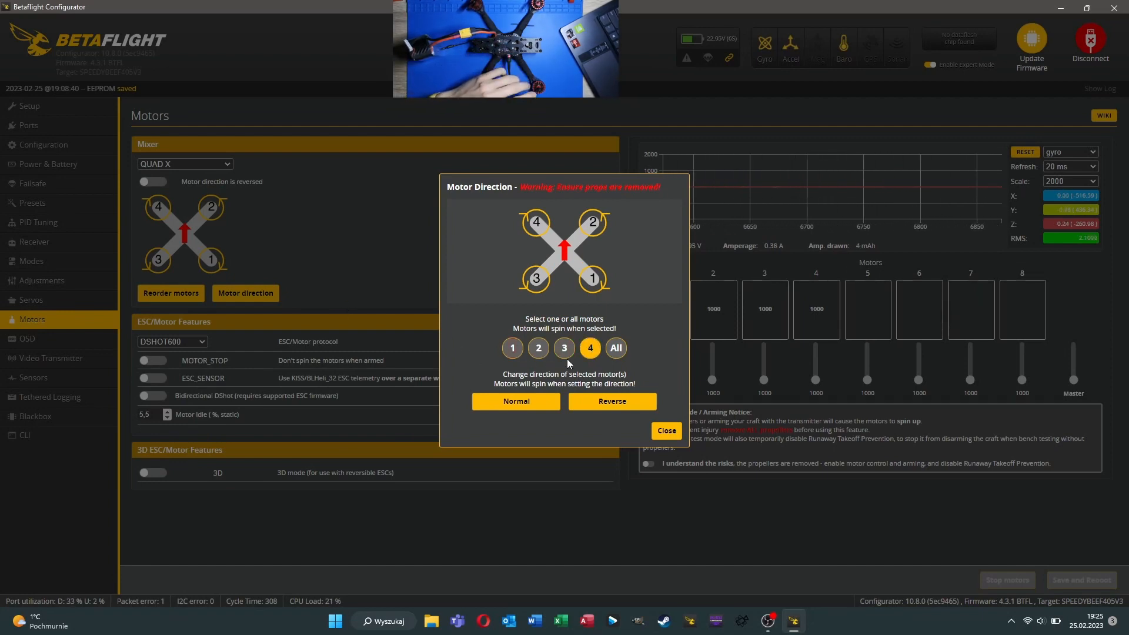
left_click(605, 400)
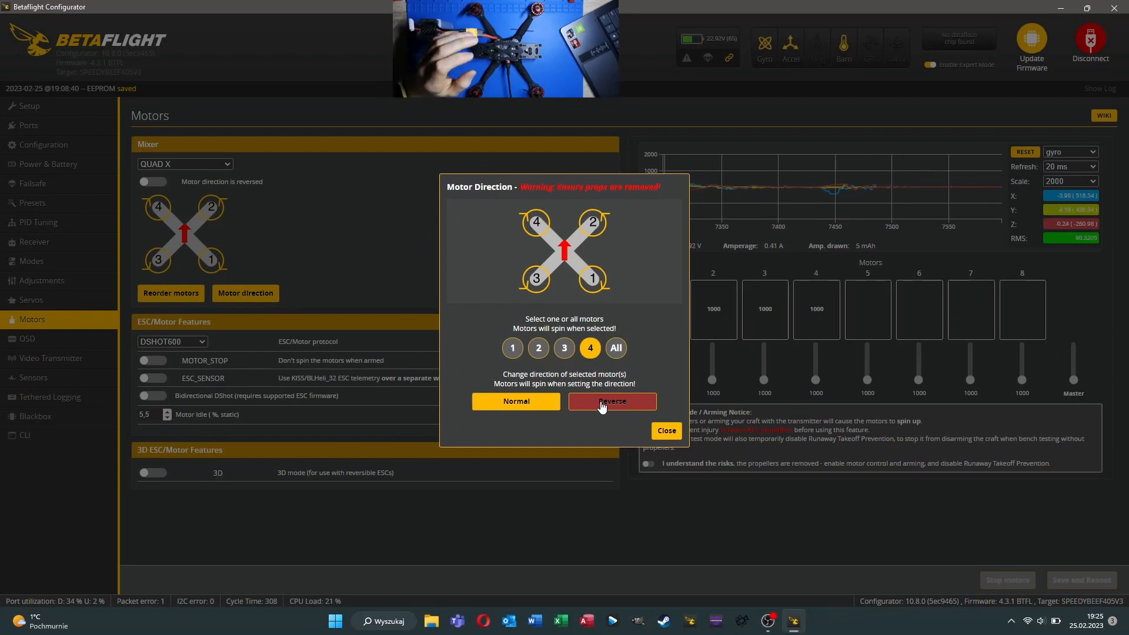
left_click(668, 431)
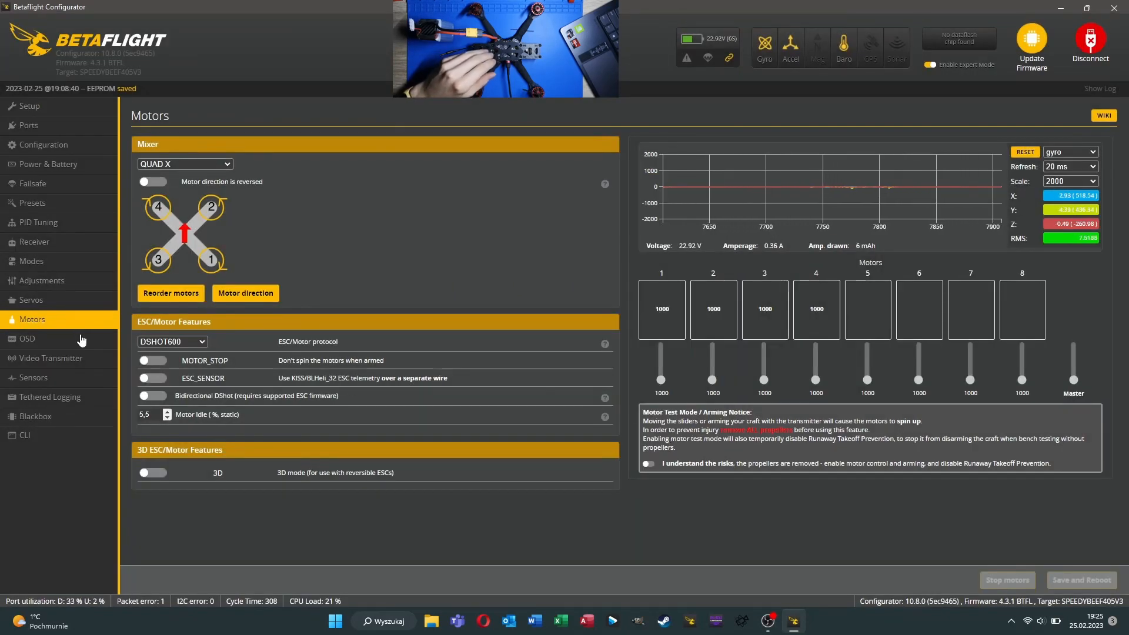
Look over the Video Transmitter settings and find the VTX20-600MW file in the desktop folder JHEMCU VTX 20-600
left_click(56, 362)
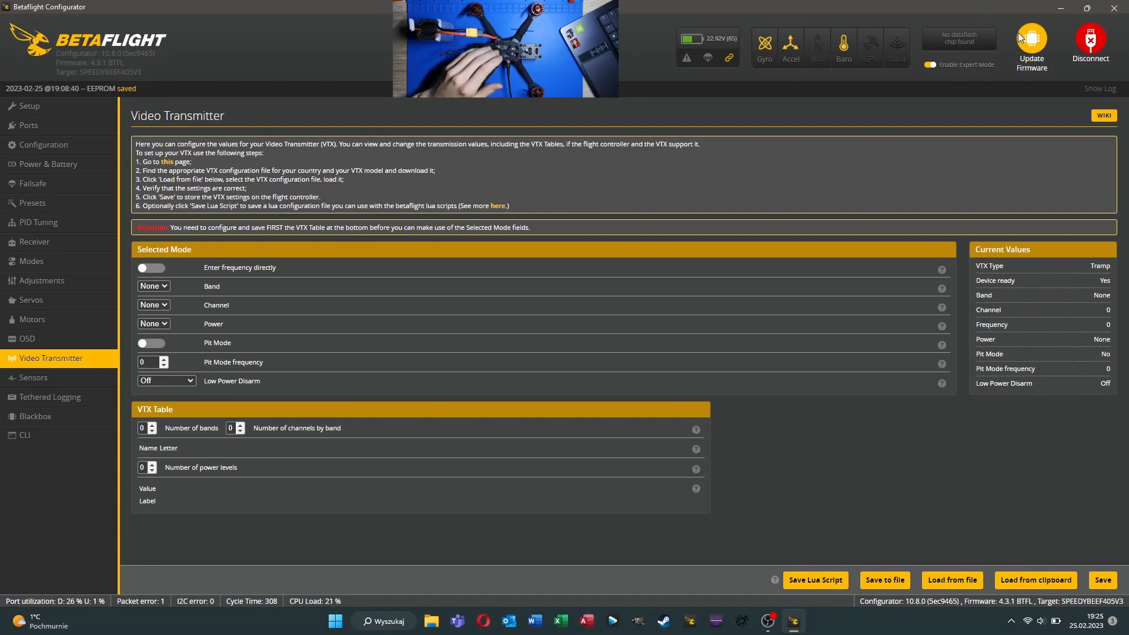
left_click(1061, 8)
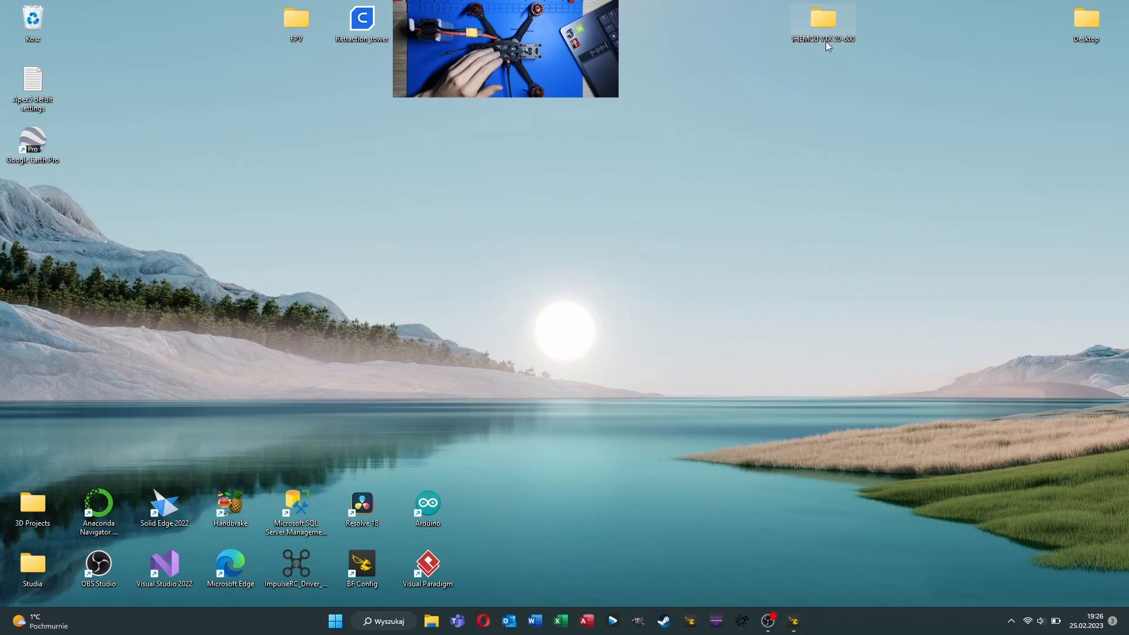
double_click(821, 46)
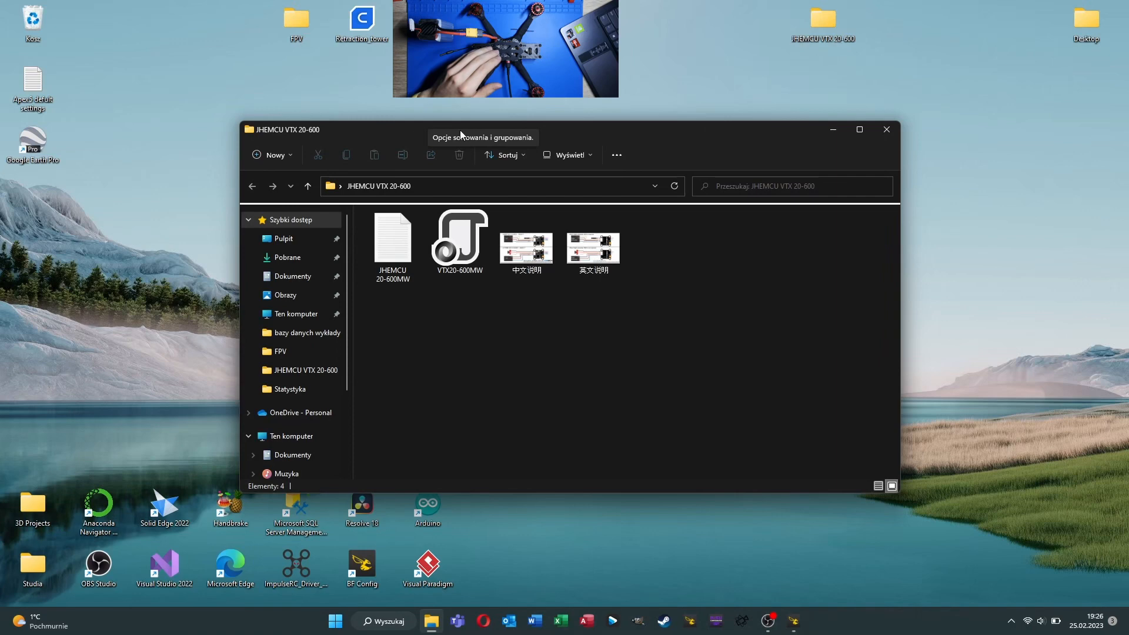
left_click_drag(421, 129, 476, 109)
left_click(525, 234)
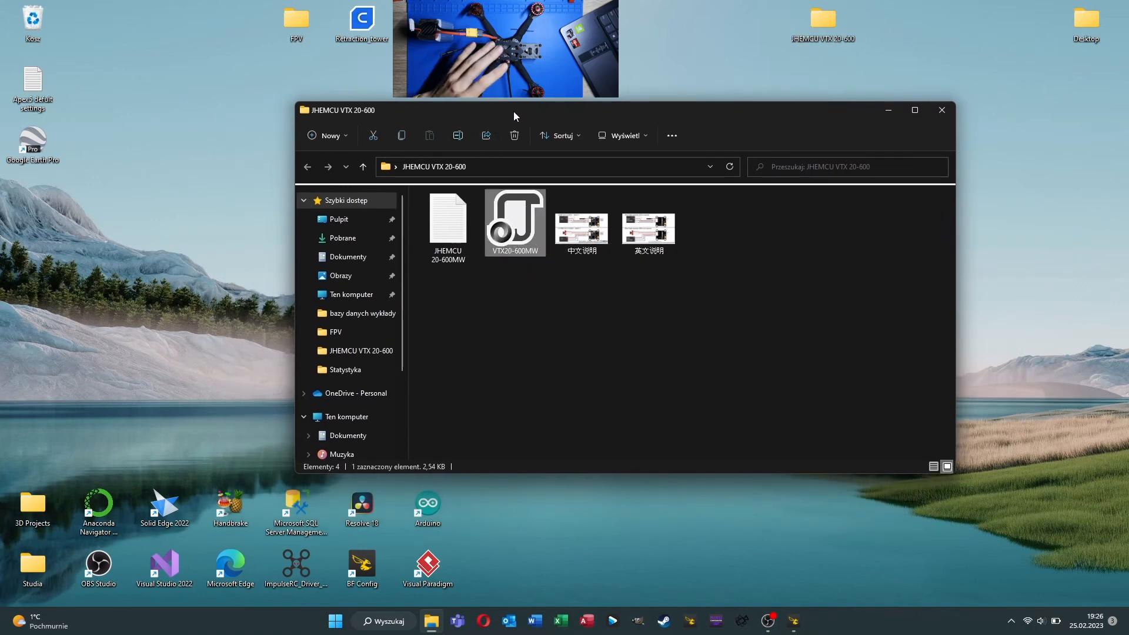
left_click_drag(514, 112, 533, 102)
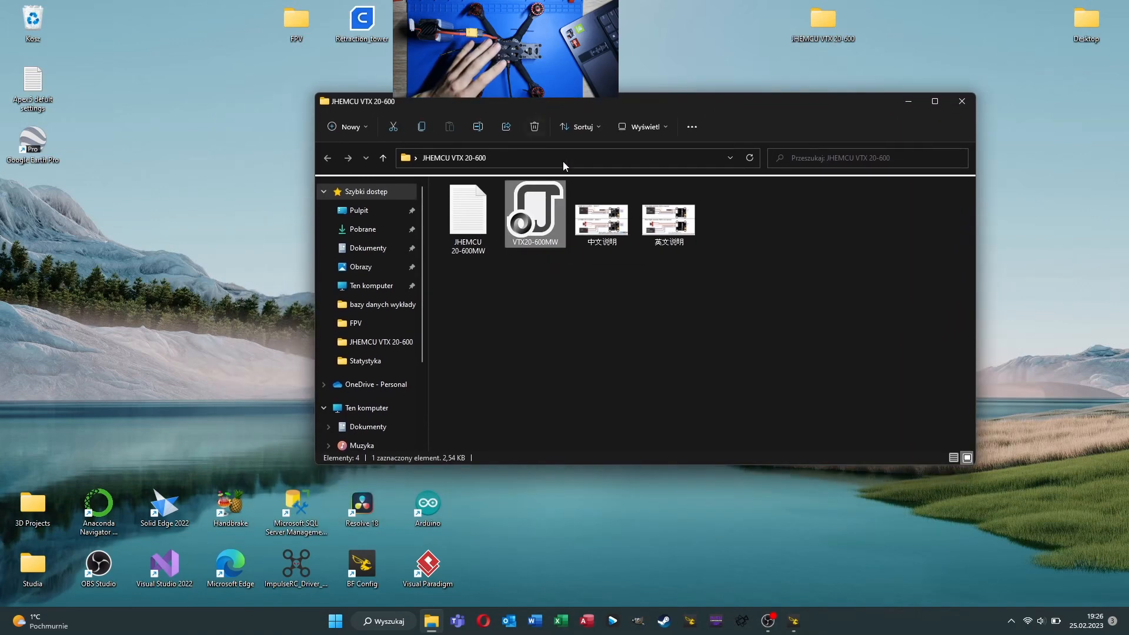
Examine the English wiring diagram for the video transmitter and return to the VTX20-600MW file
left_click(675, 229)
double_click(675, 229)
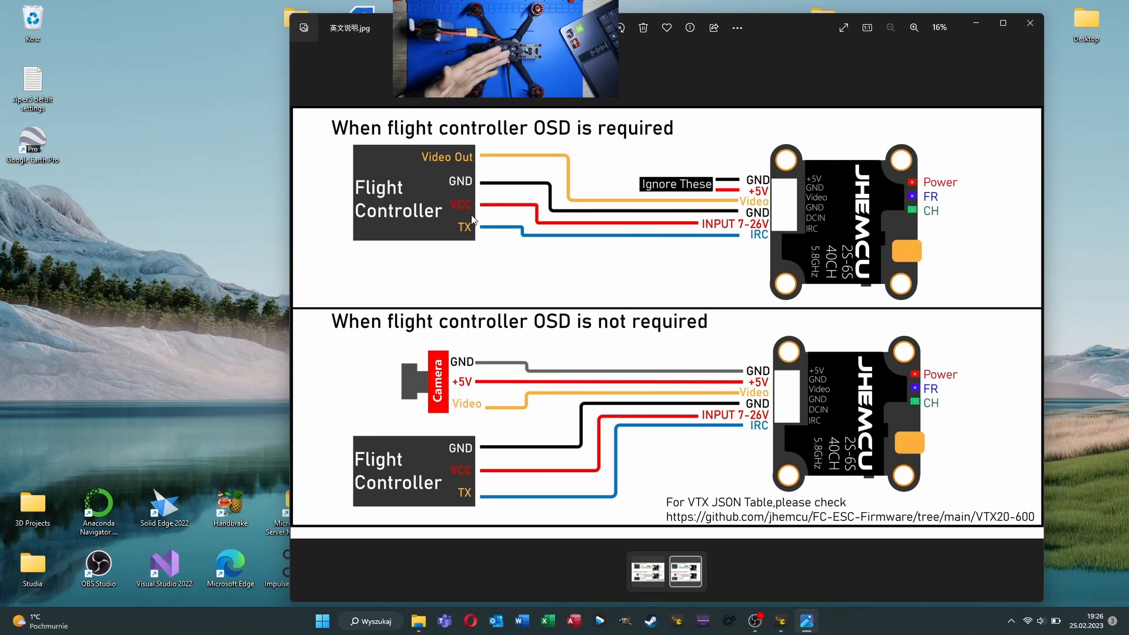
left_click(1030, 23)
double_click(517, 218)
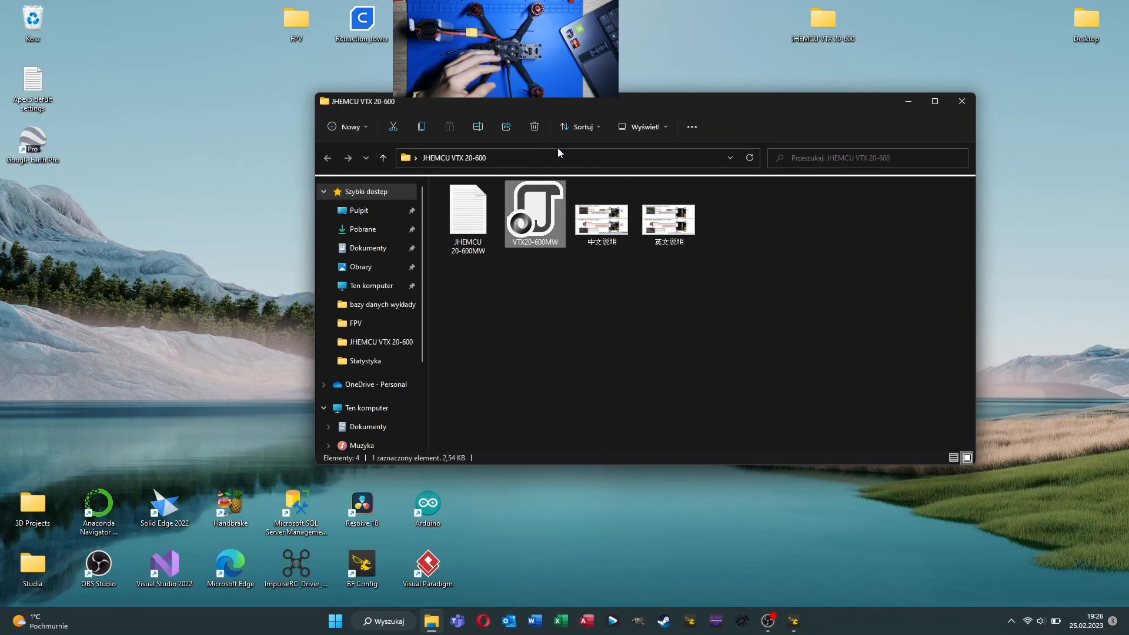
left_click_drag(499, 104, 530, 105)
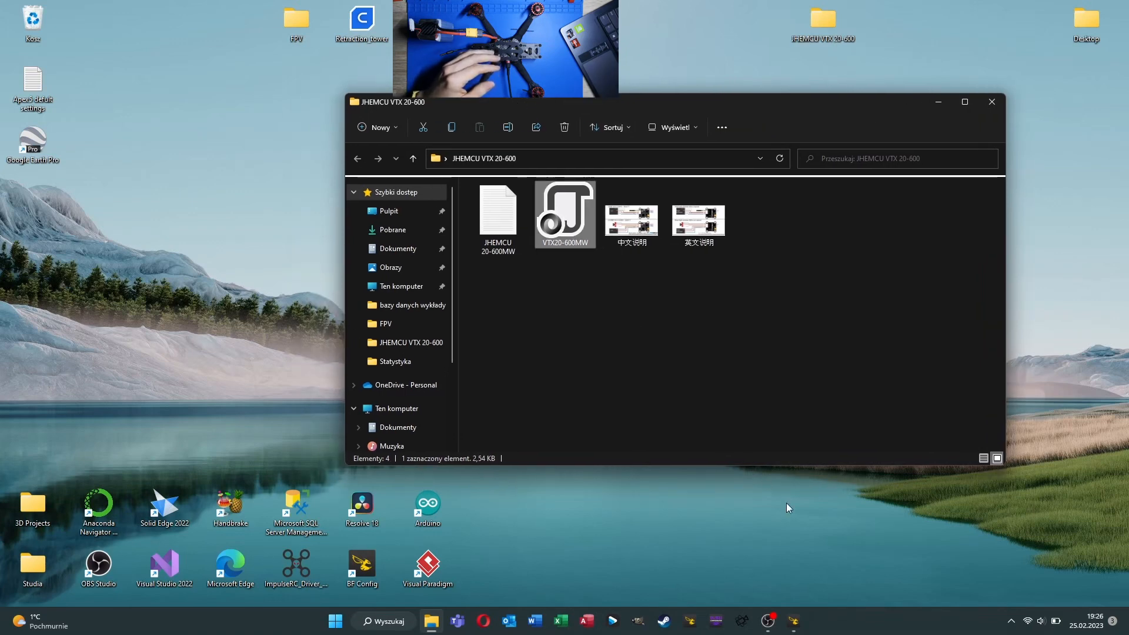
Switch to Betaflight Configurator, load the VTX20-600MW file from the JHEMCU VTX 20-600 folder into the VTX table, and save it
left_click(794, 621)
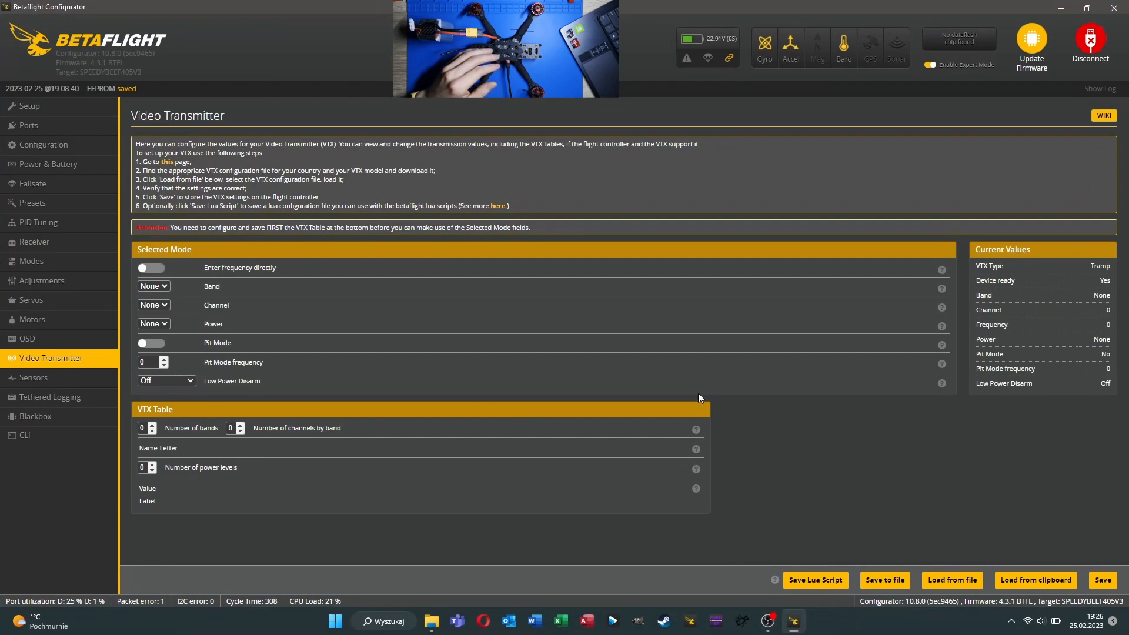
left_click(947, 581)
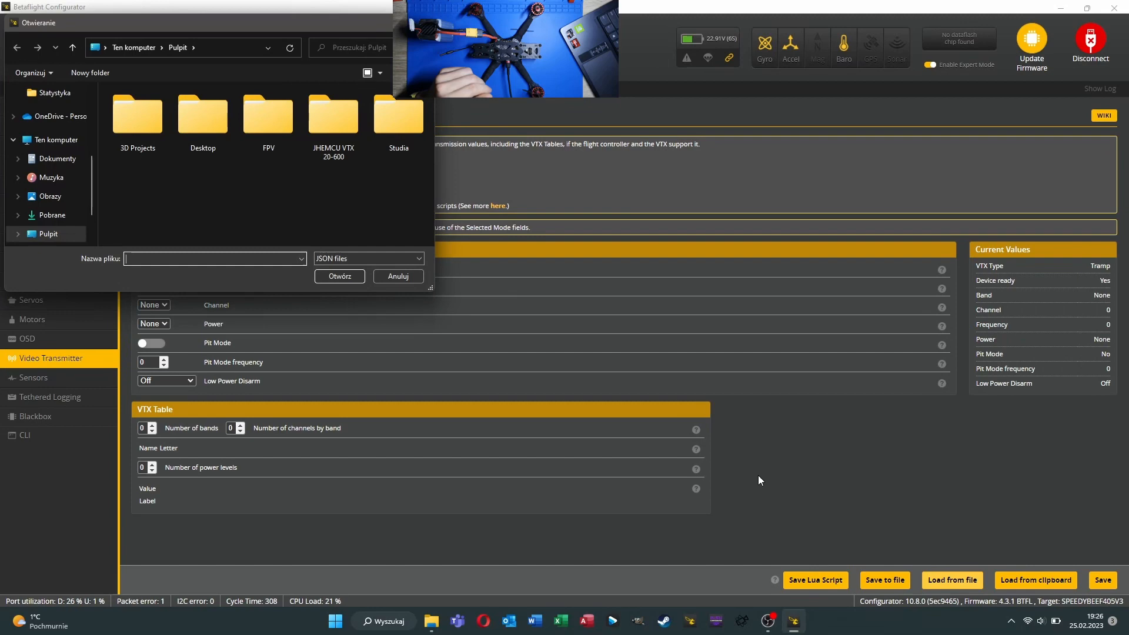
double_click(326, 125)
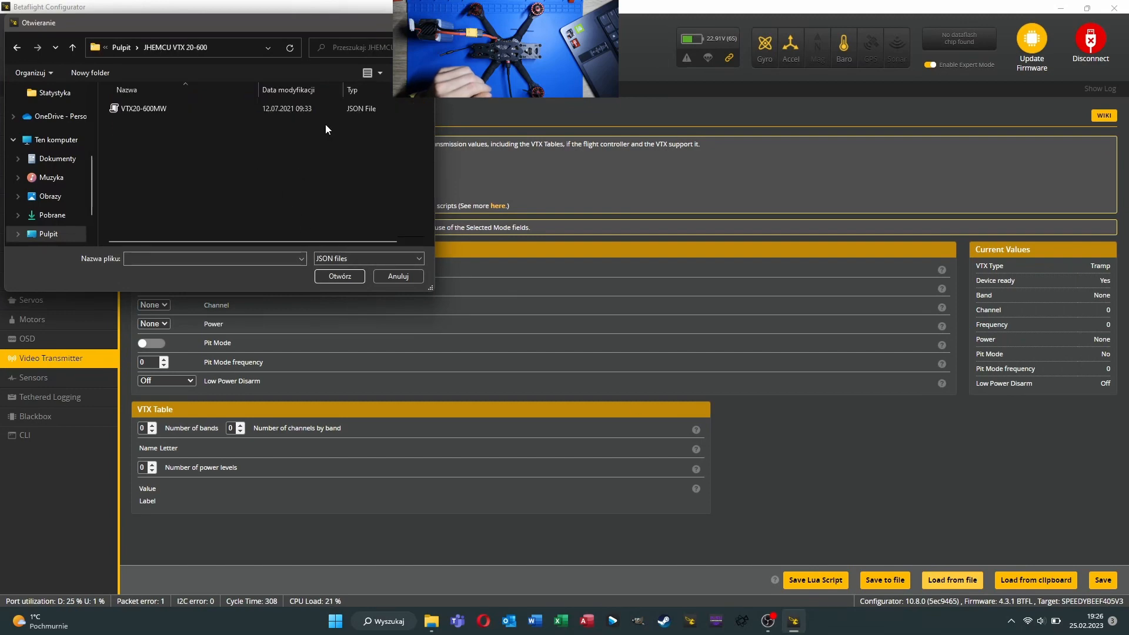
left_click(141, 108)
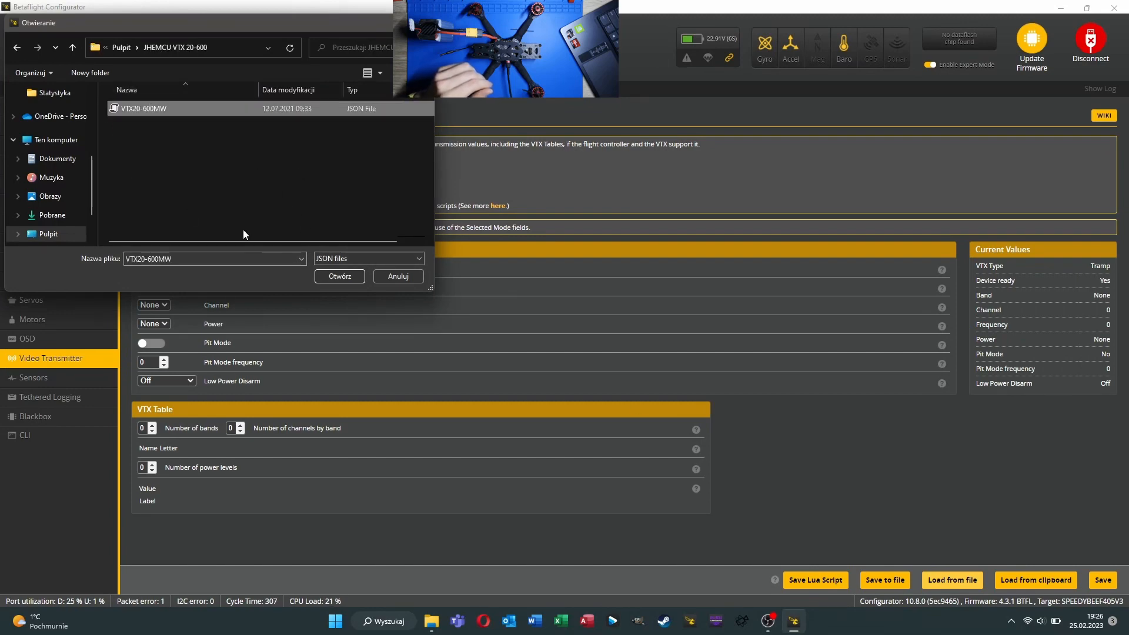
left_click(332, 276)
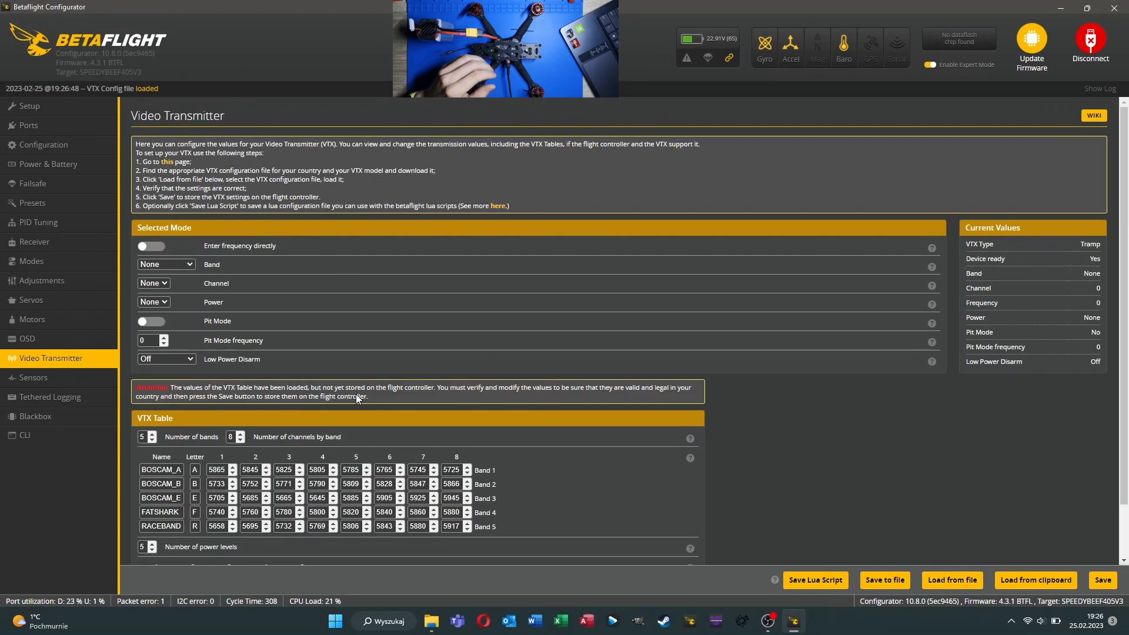
scroll(356, 398, "down", 1)
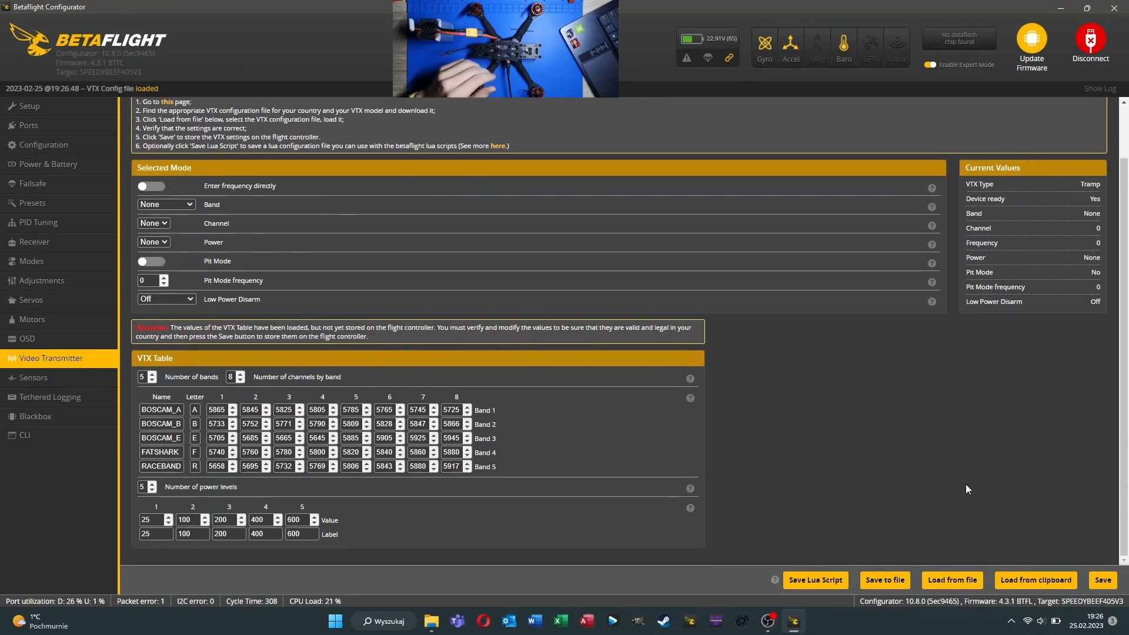
left_click(1103, 581)
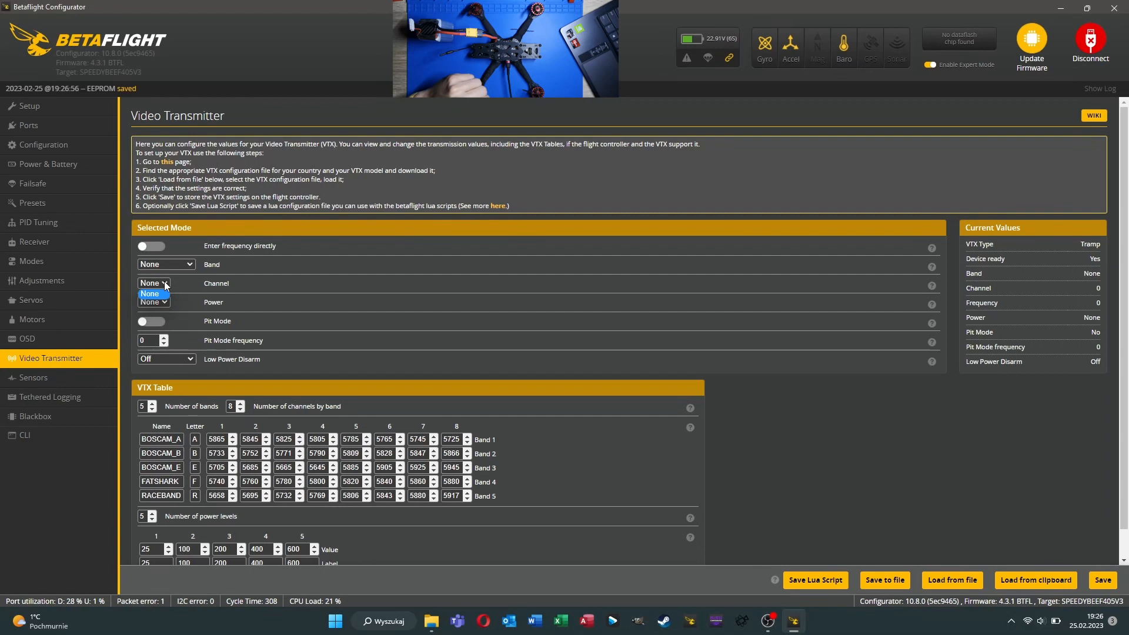
Set the video transmitter to band RACEBAND, Channel 6 and power 25, and save the settings
left_click(188, 266)
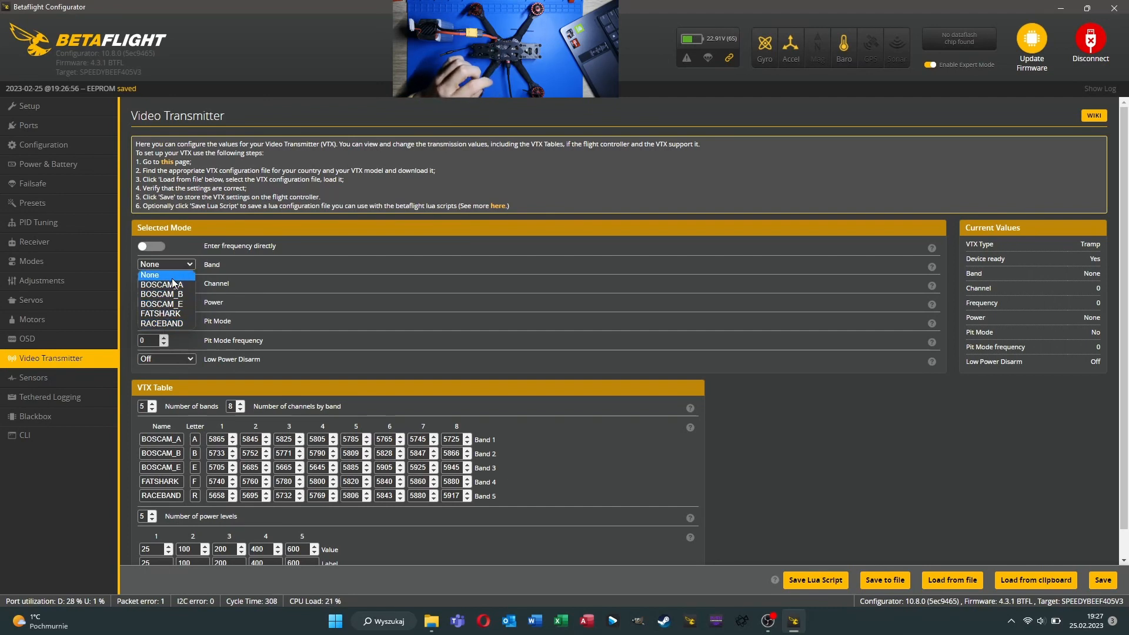
left_click(163, 322)
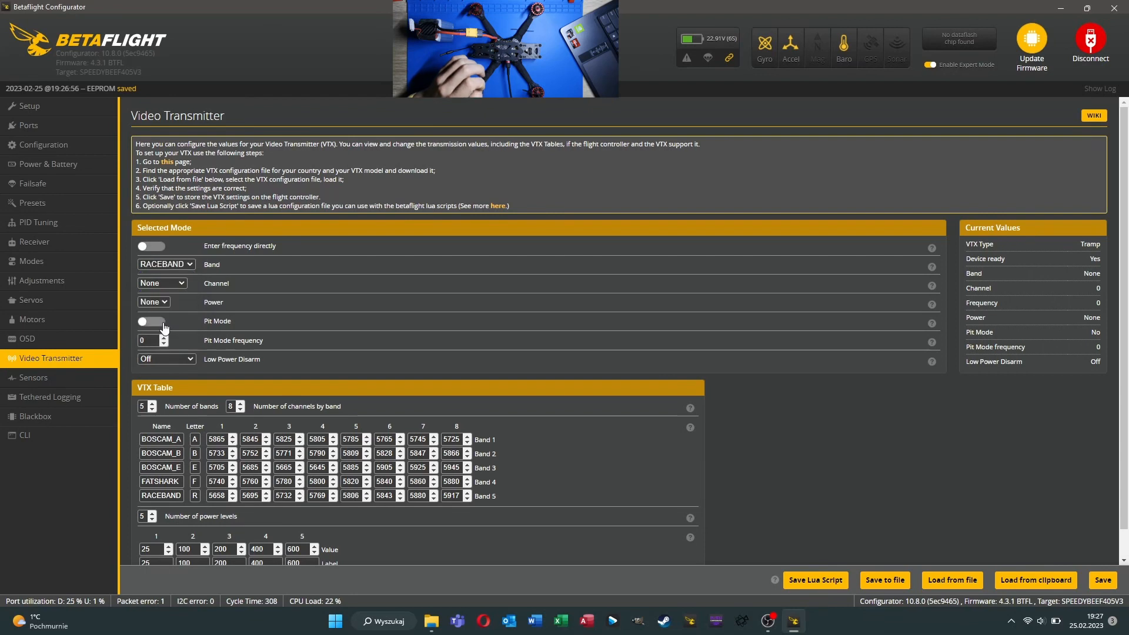
left_click(182, 284)
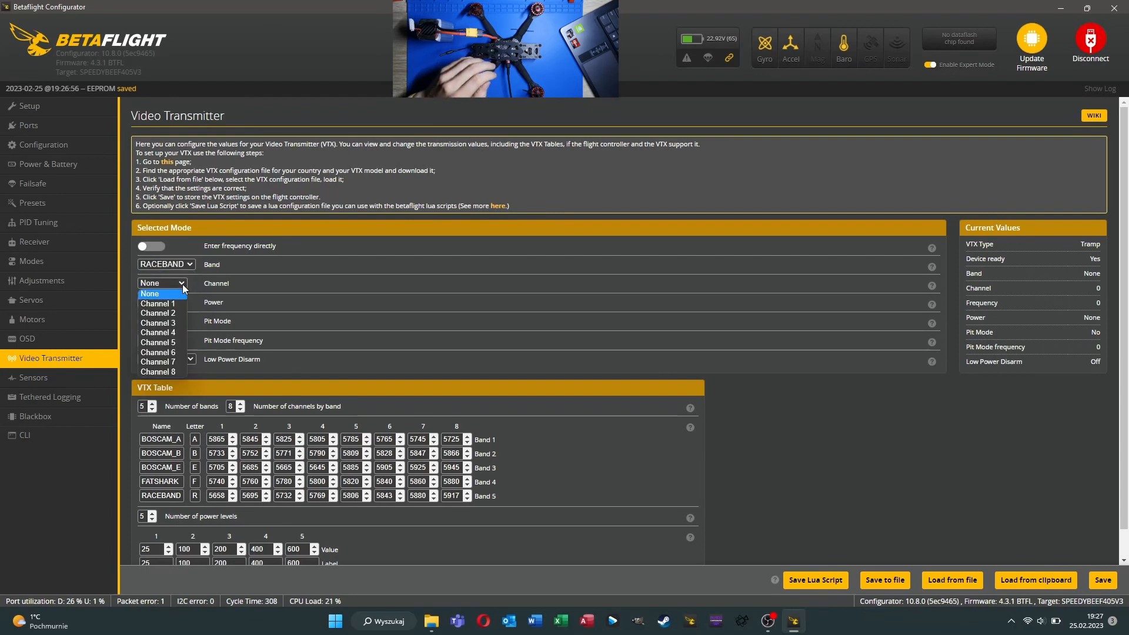
left_click(163, 357)
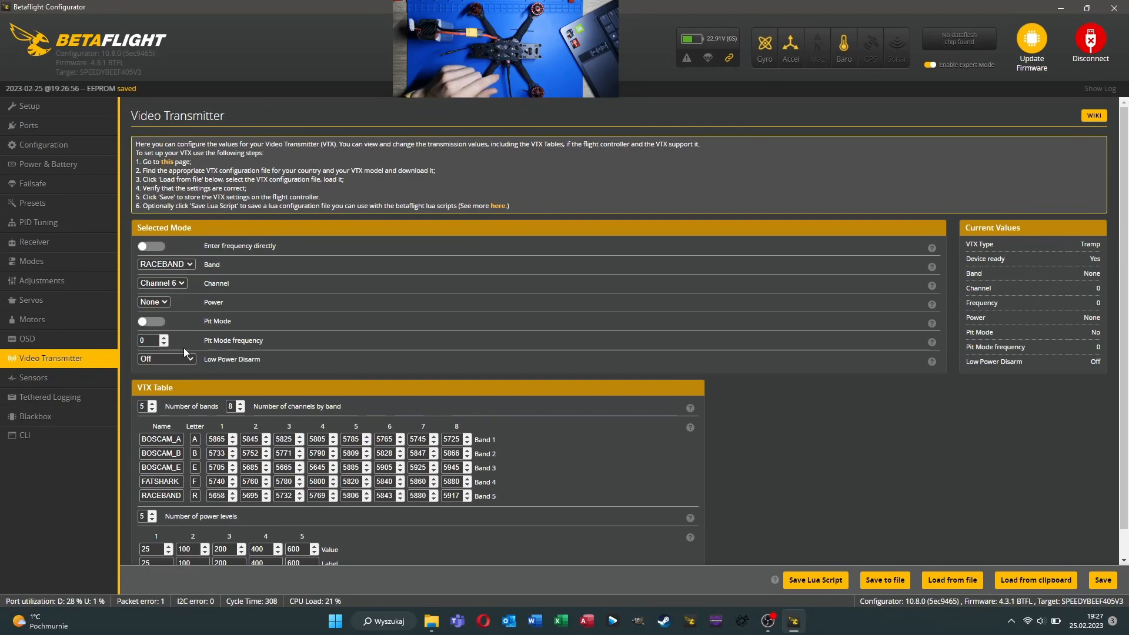
left_click(164, 303)
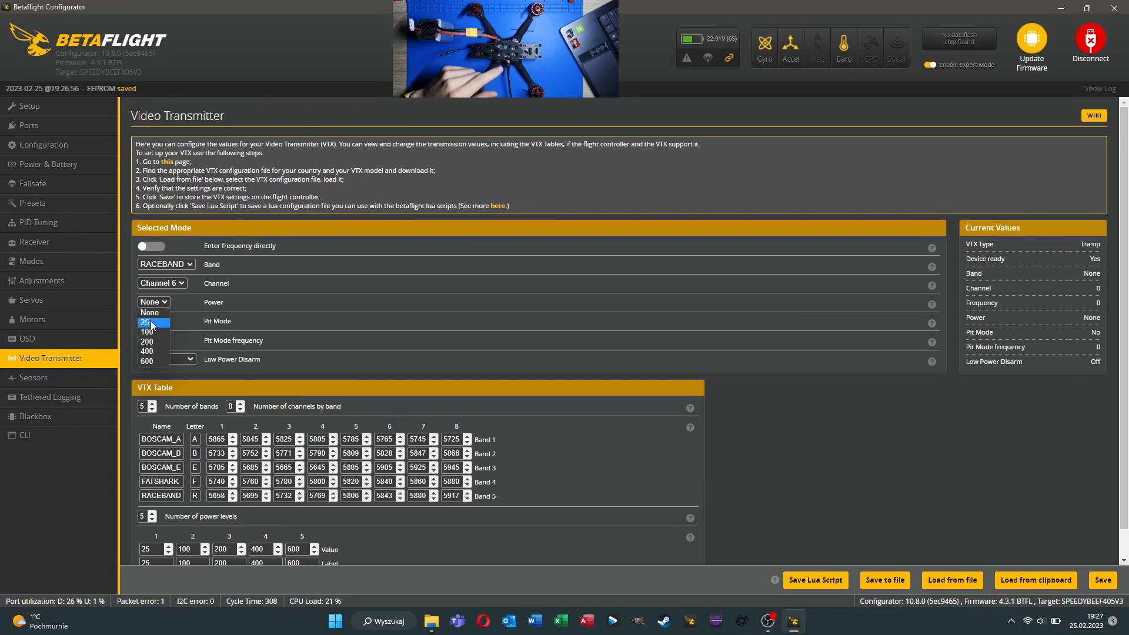
left_click(152, 323)
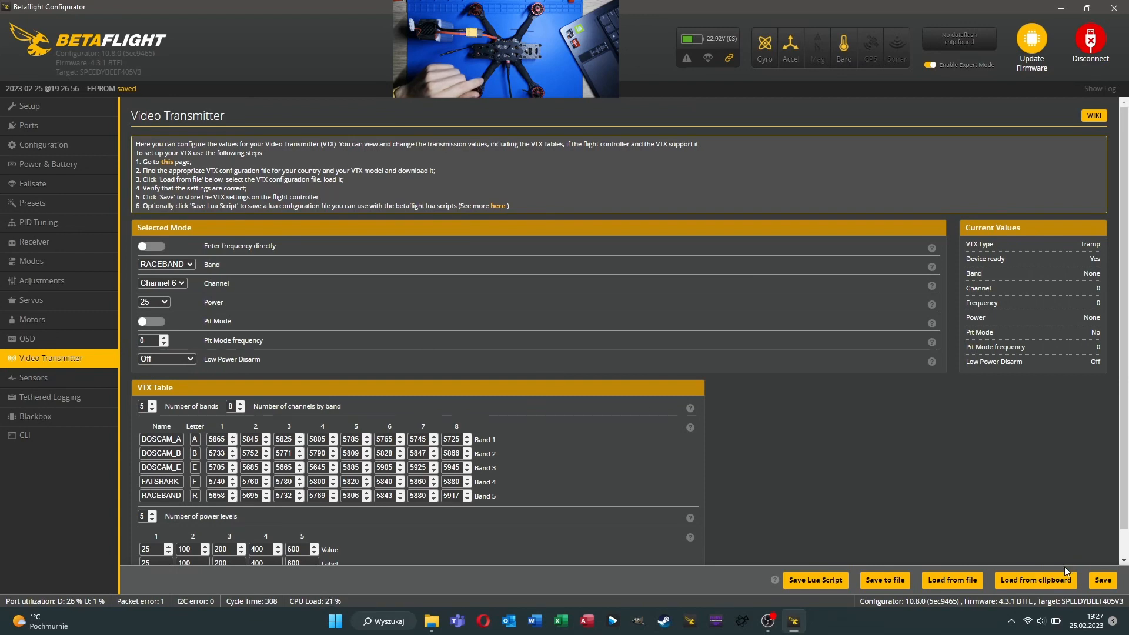
left_click(1103, 582)
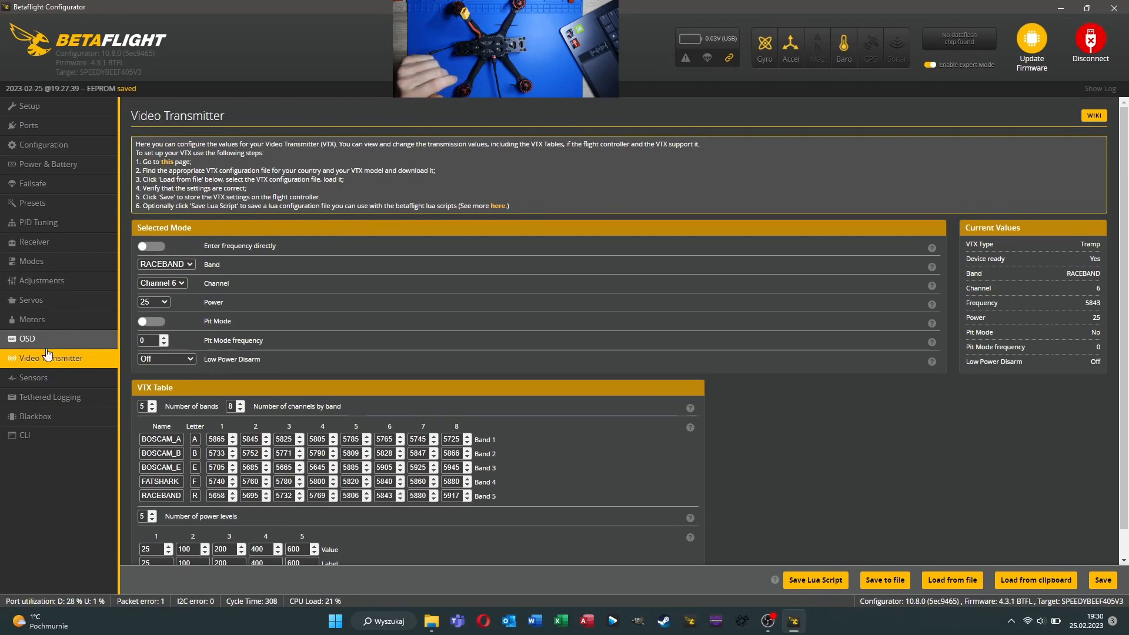
Change the rates type of Rateprofile 1 to Betaflight in PID Tuning and accept the rates type change
left_click(47, 228)
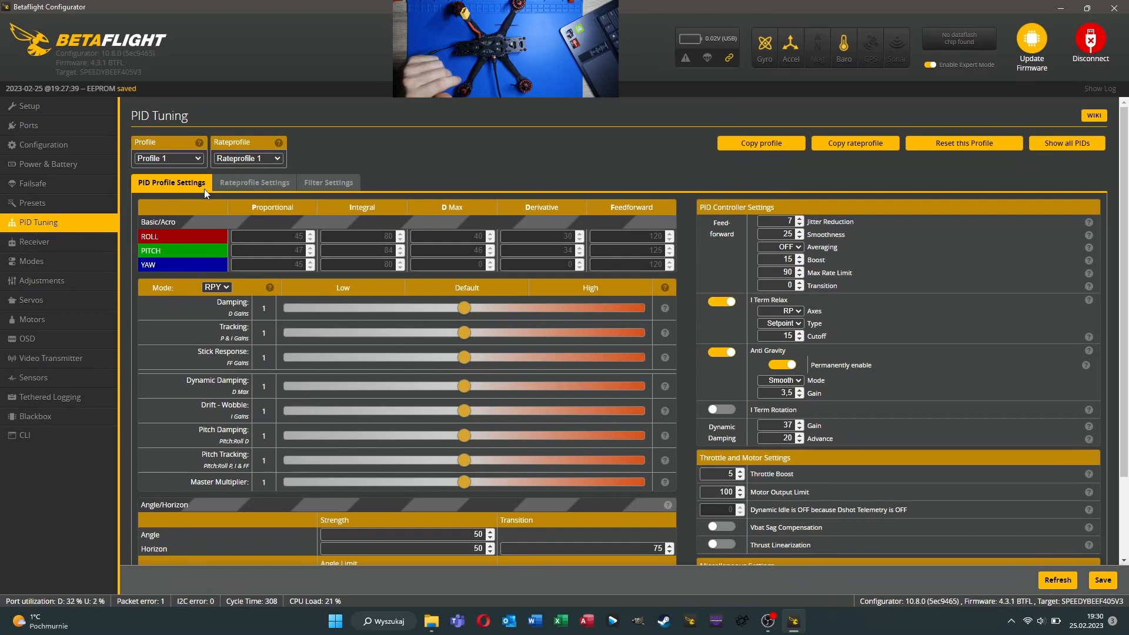
left_click(235, 187)
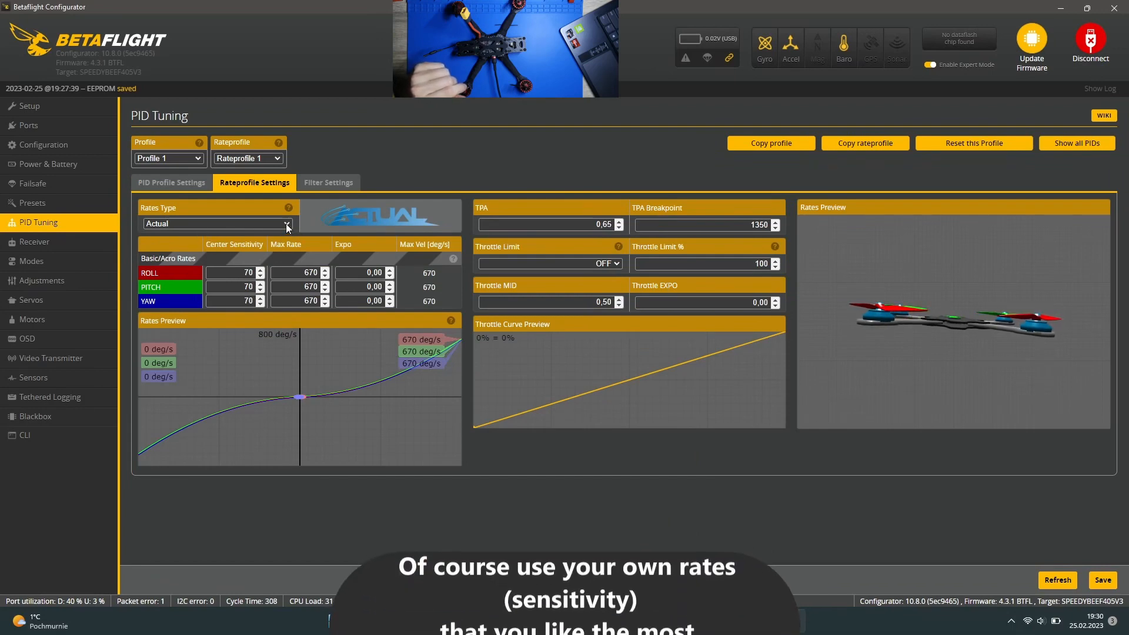
left_click(265, 227)
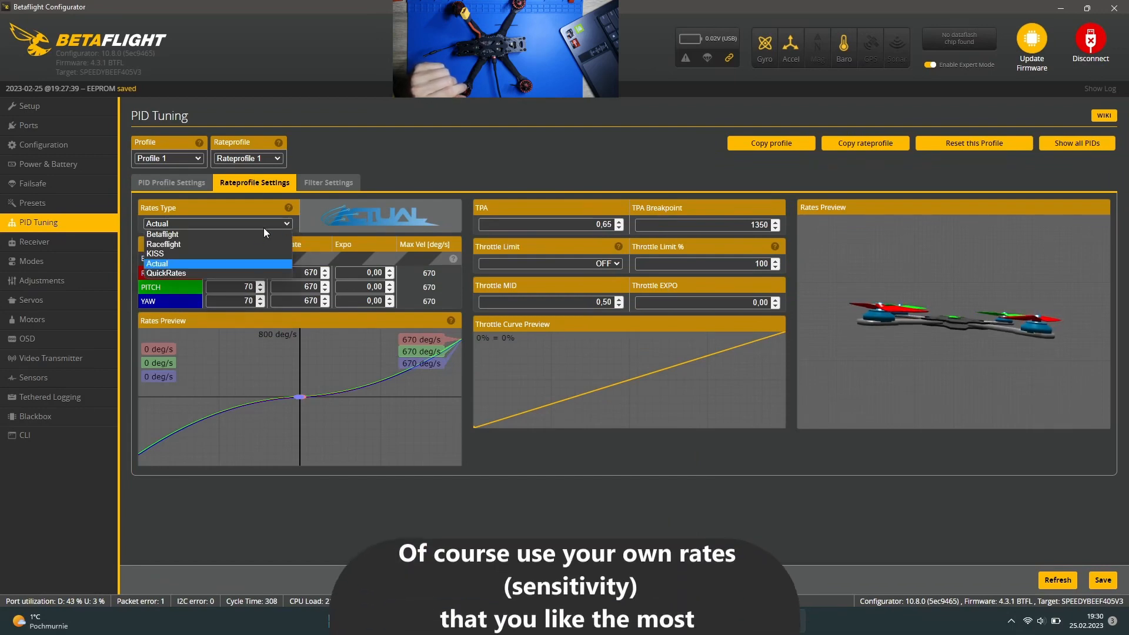
left_click(180, 234)
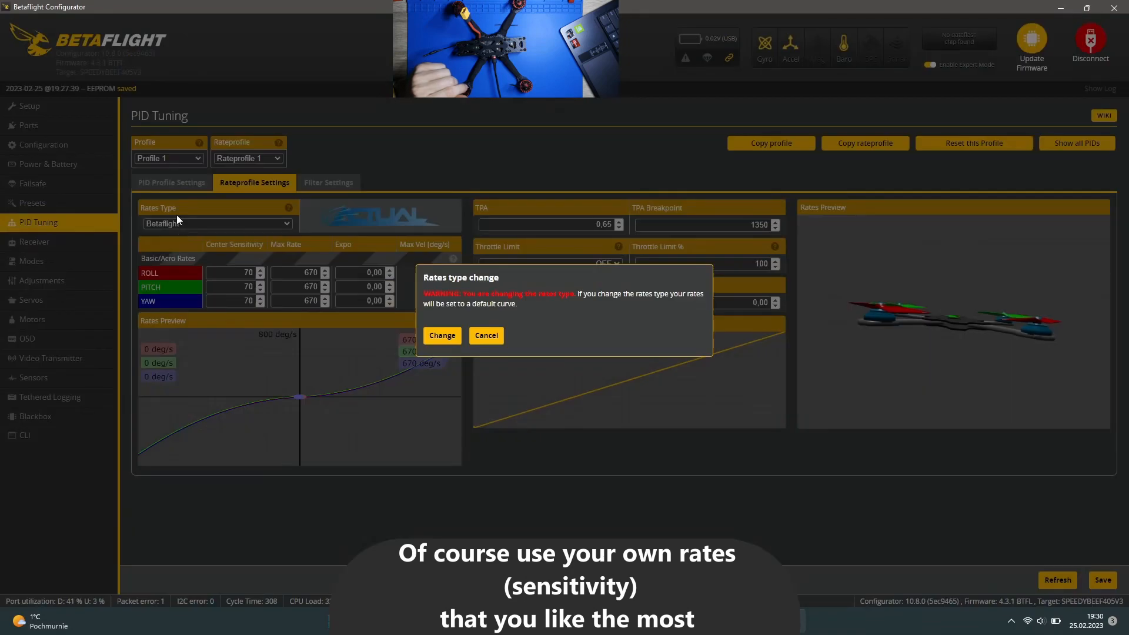
left_click(443, 335)
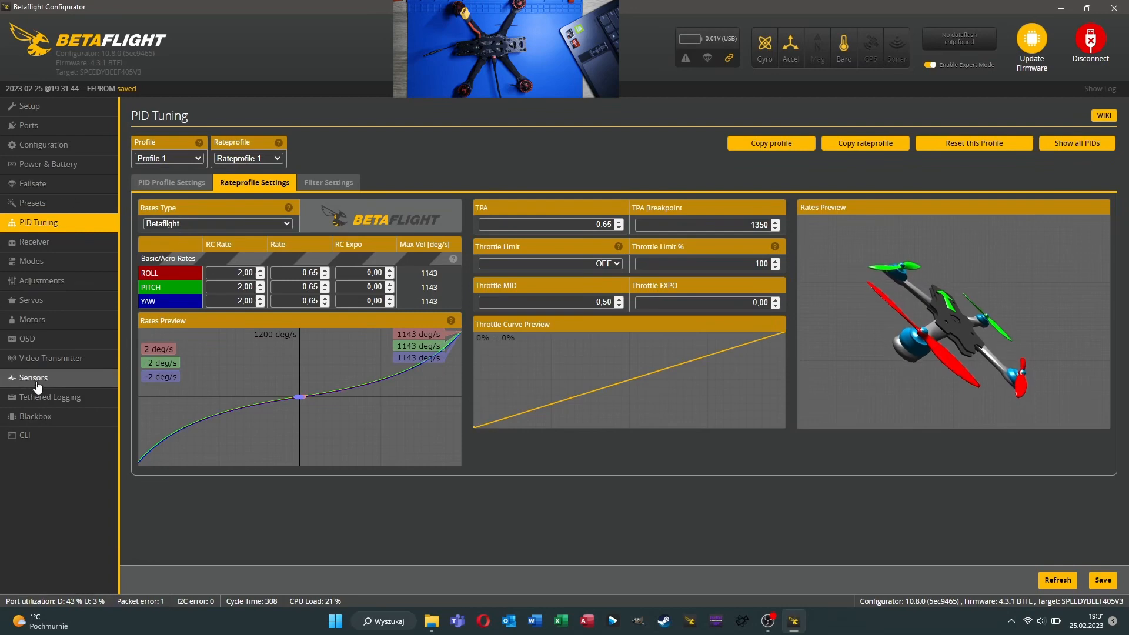
Run the DUMP command in the CLI to output the flight controller's full configuration
left_click(26, 435)
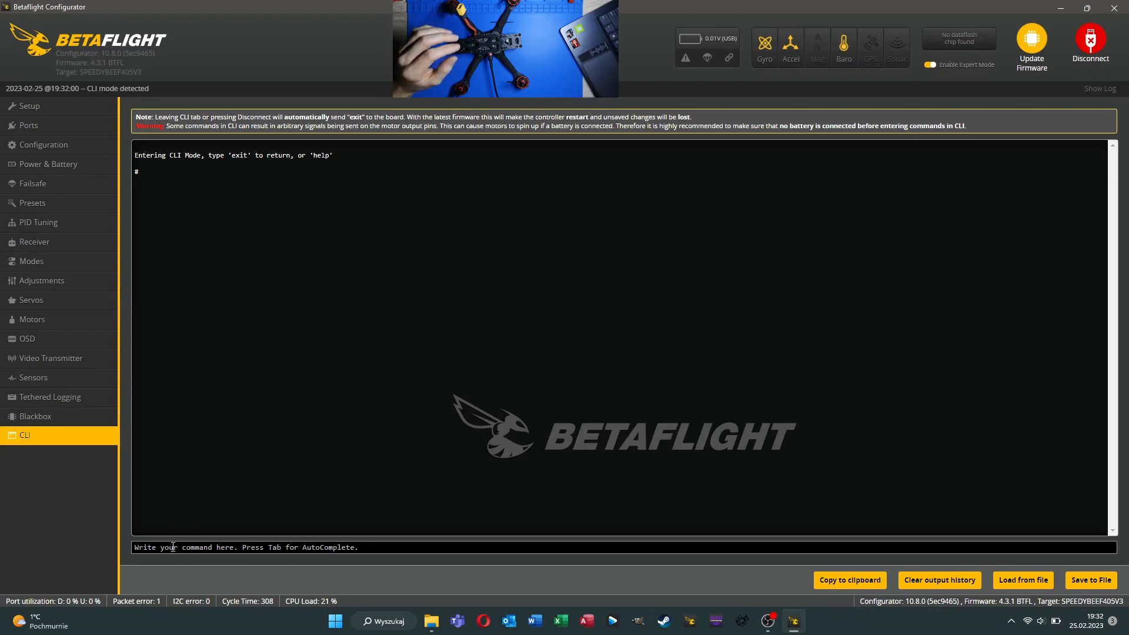
type("DUMP")
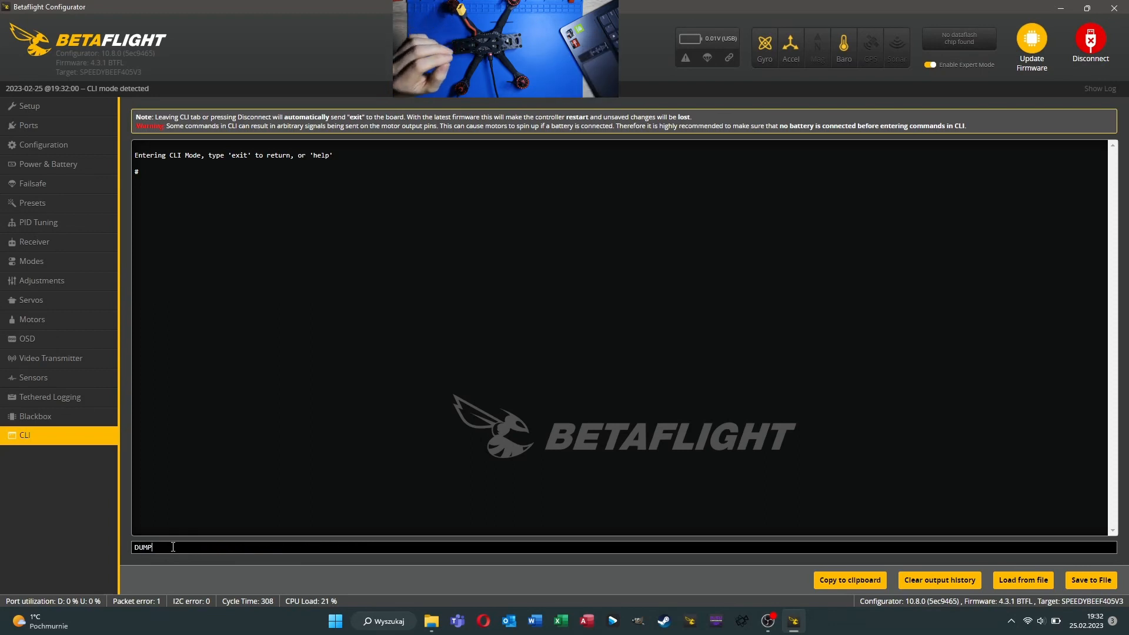
key("Return")
key("Caps_Lock")
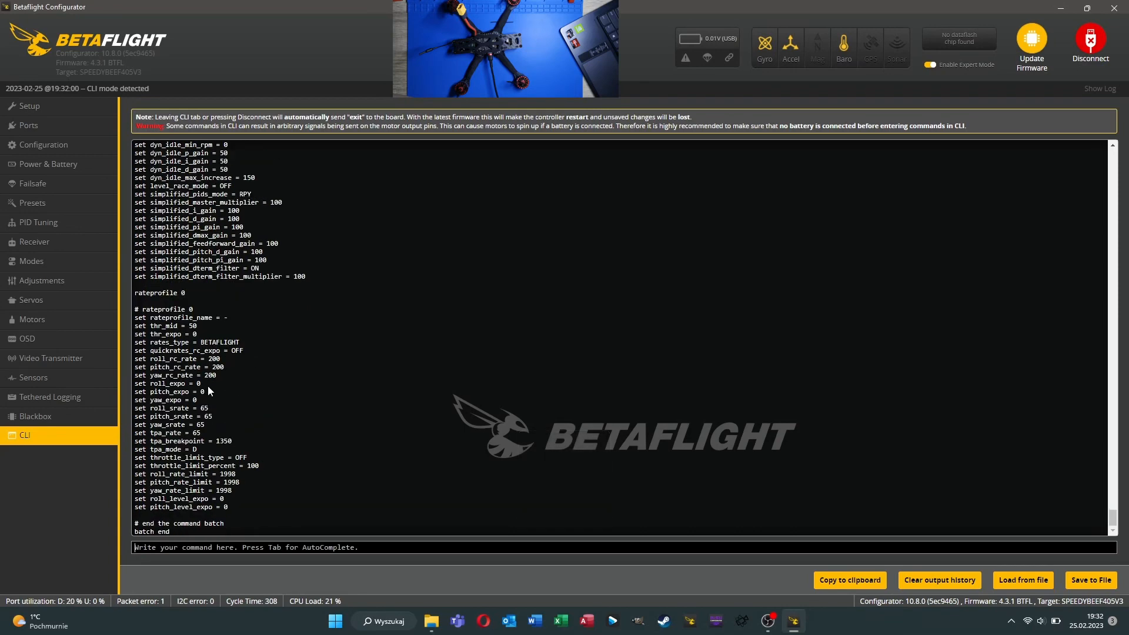
Save the CLI output to the desktop (Pulpit) as a TXT file named Apex 5 first config
left_click(1091, 580)
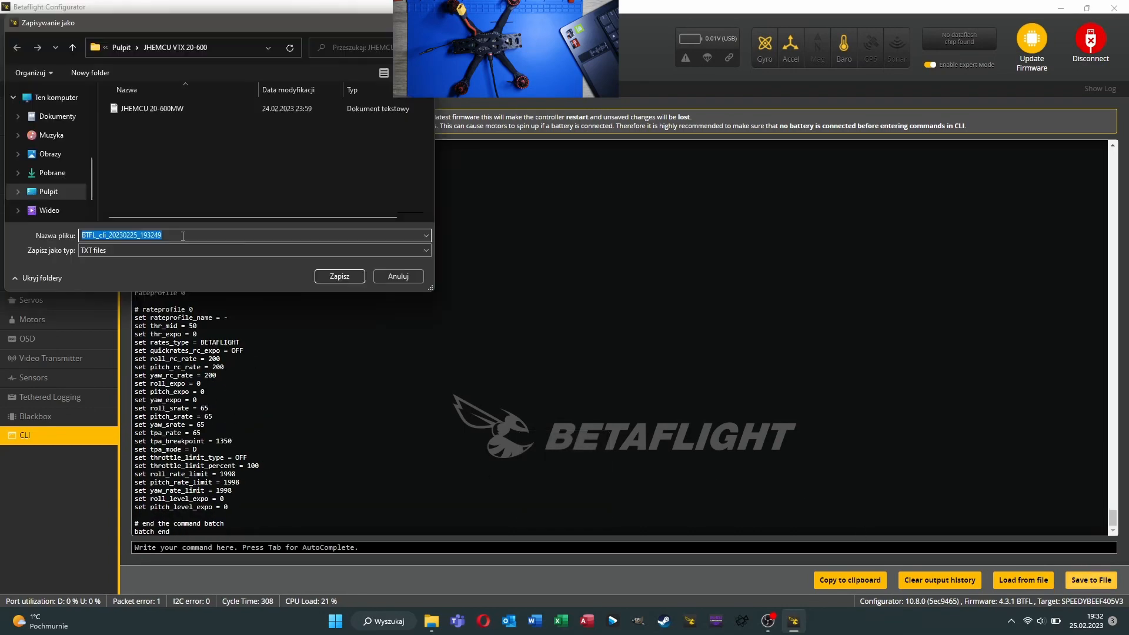
left_click_drag(179, 235, 49, 228)
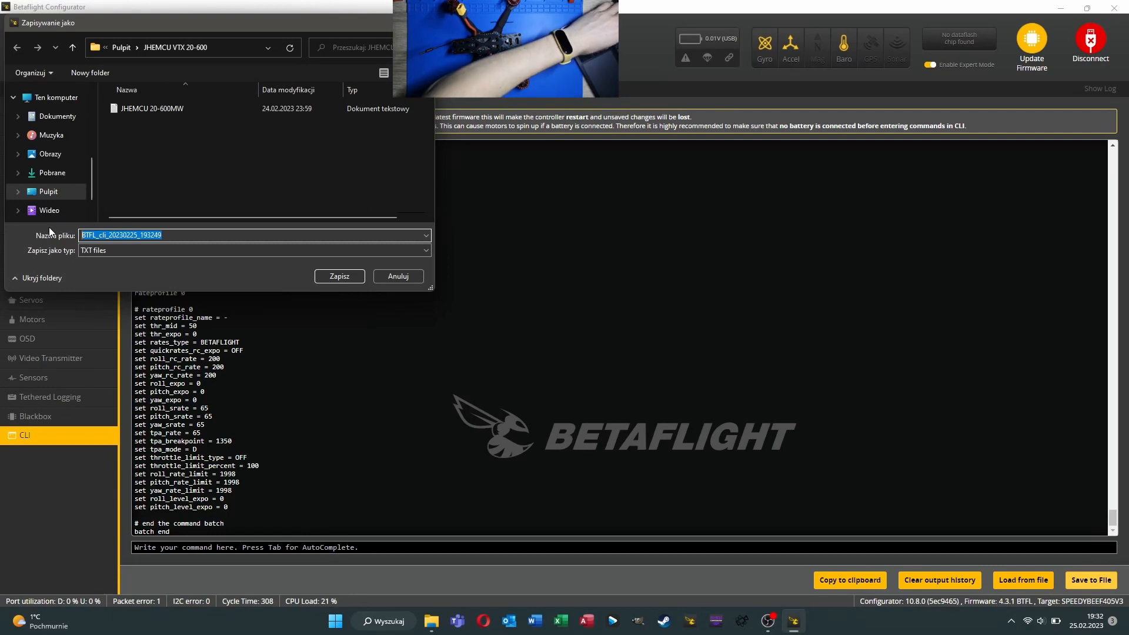
key("Caps_Lock")
type("A")
key("Caps_Lock")
type("p")
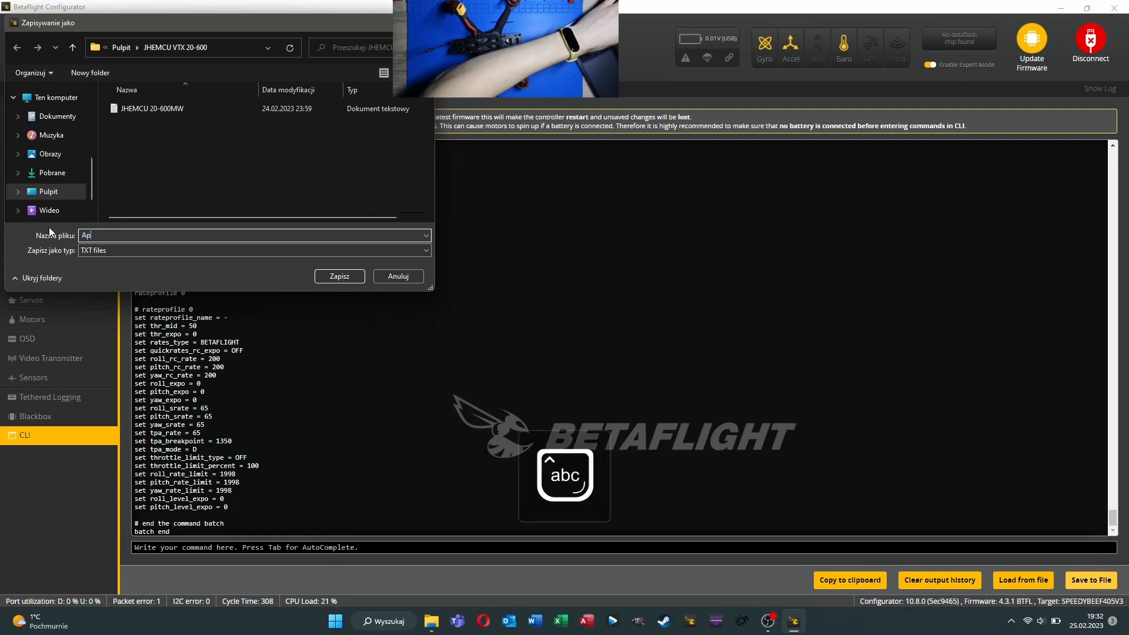
type("ex 5")
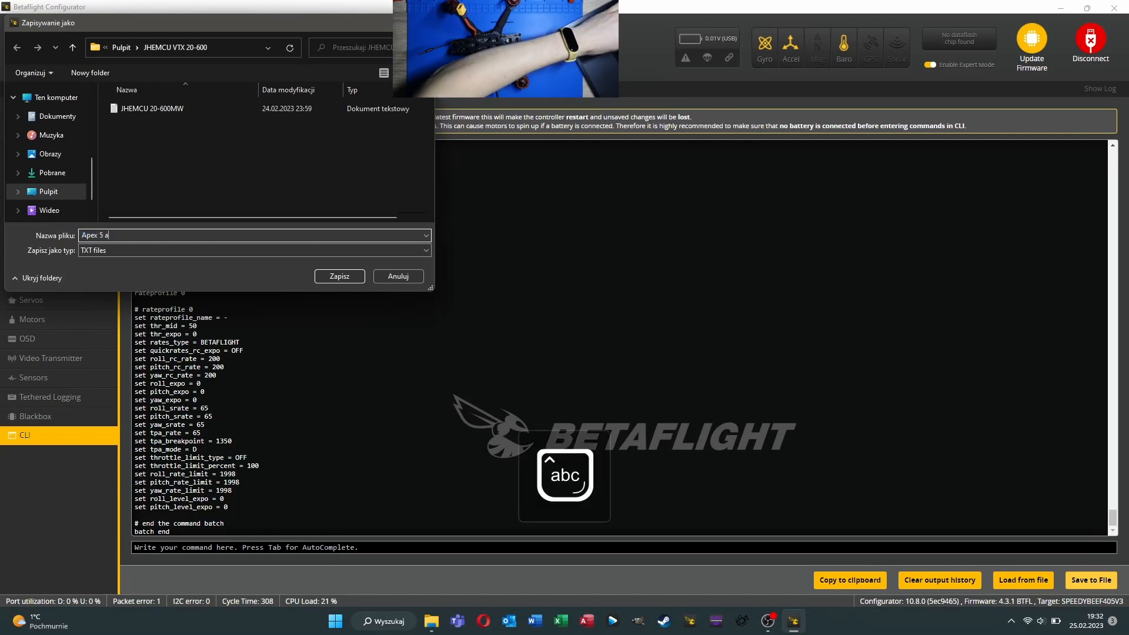
type(" first co")
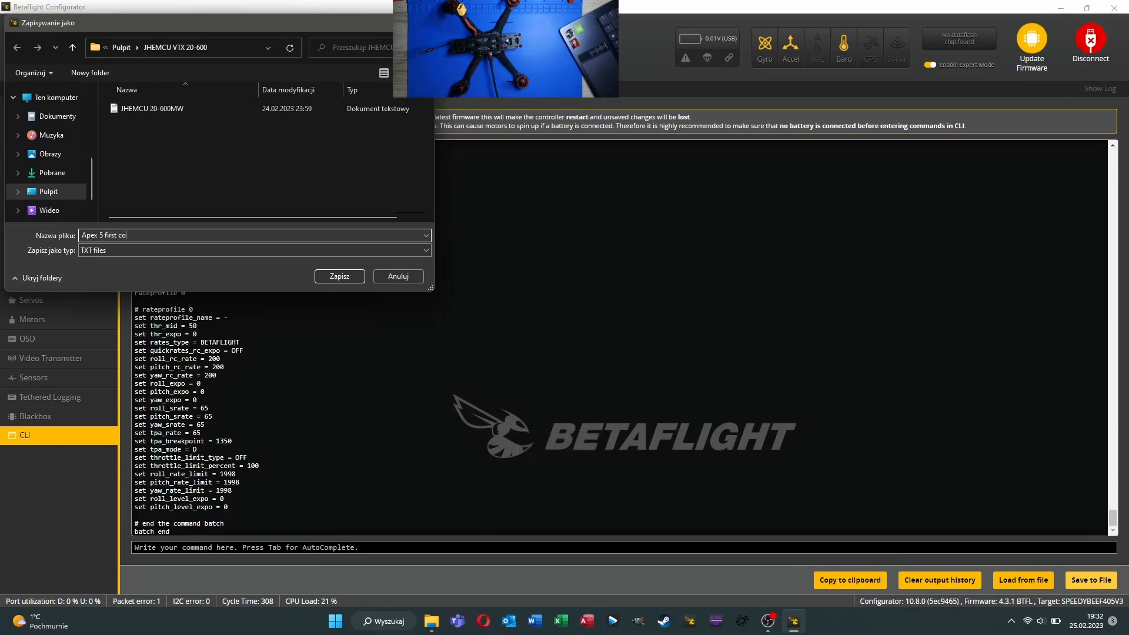
type("nfig")
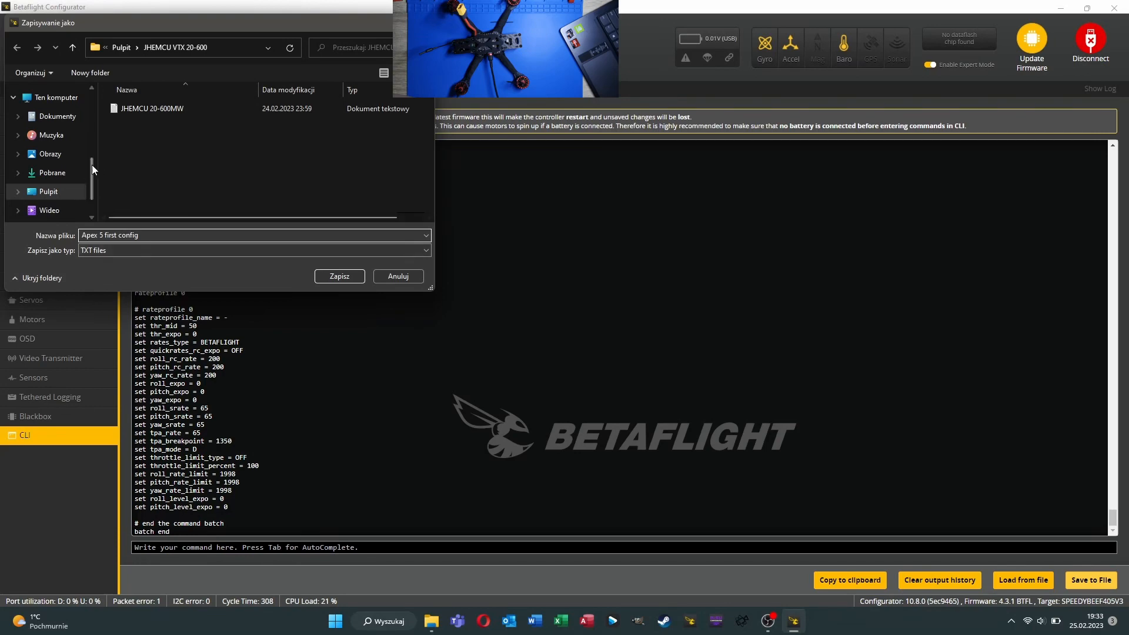
left_click(115, 50)
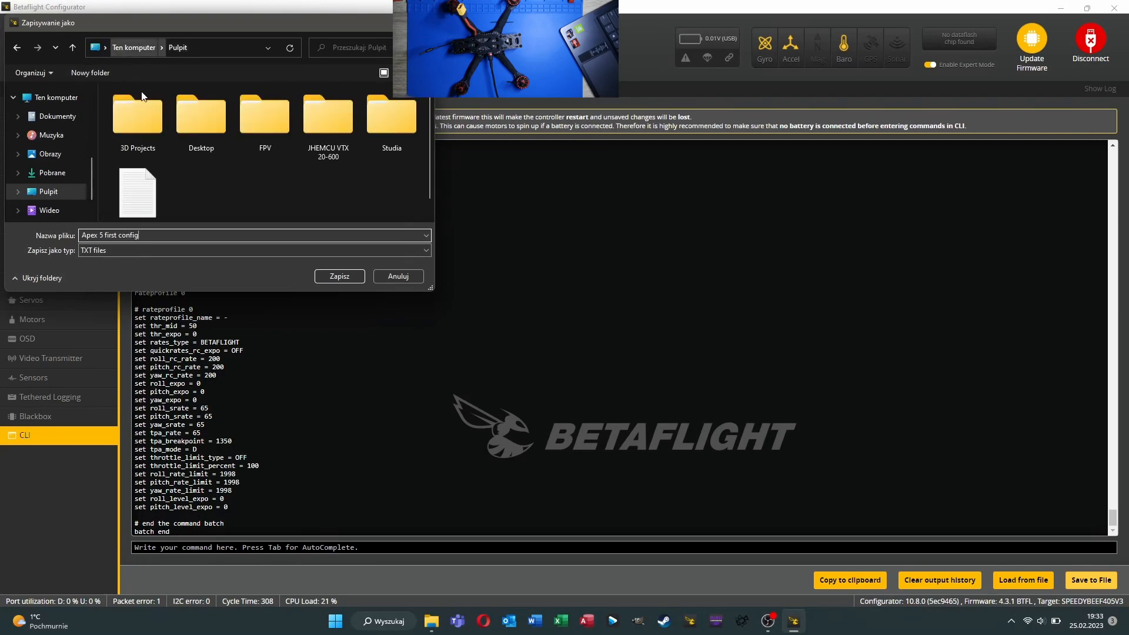
left_click(339, 277)
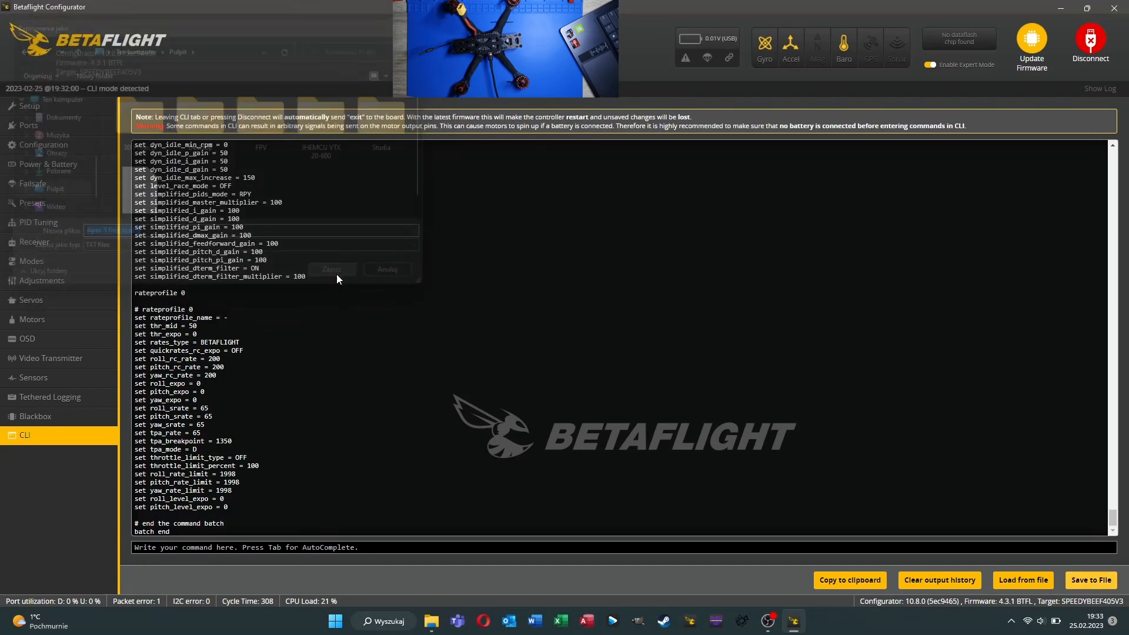